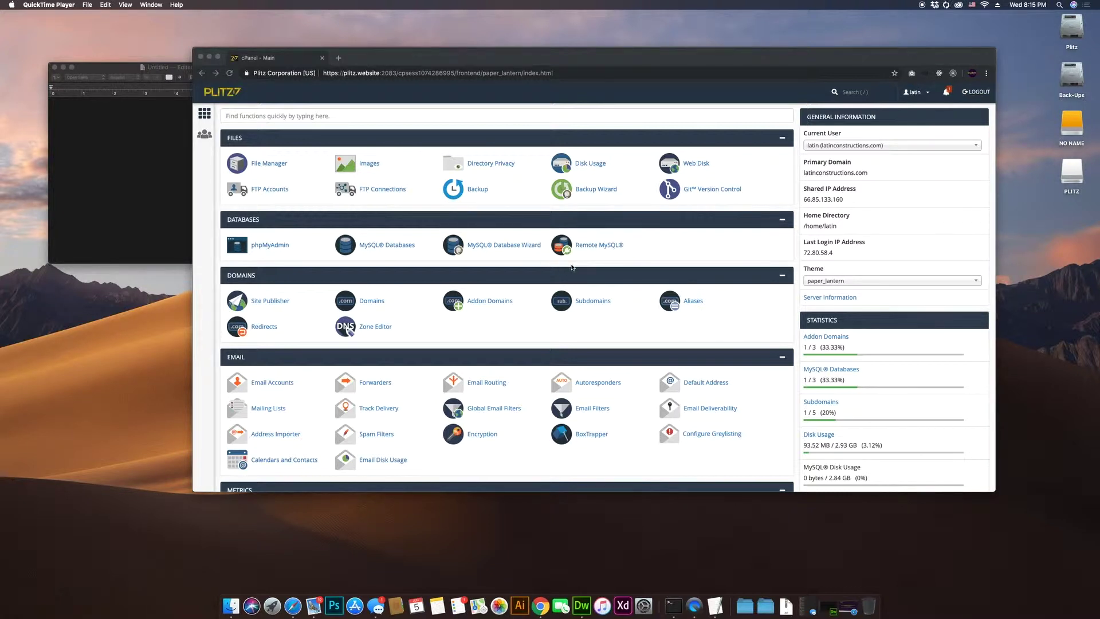
{"action": "scroll", "coordinate": [518, 264], "scroll_direction": "down", "scroll_amount": 1}
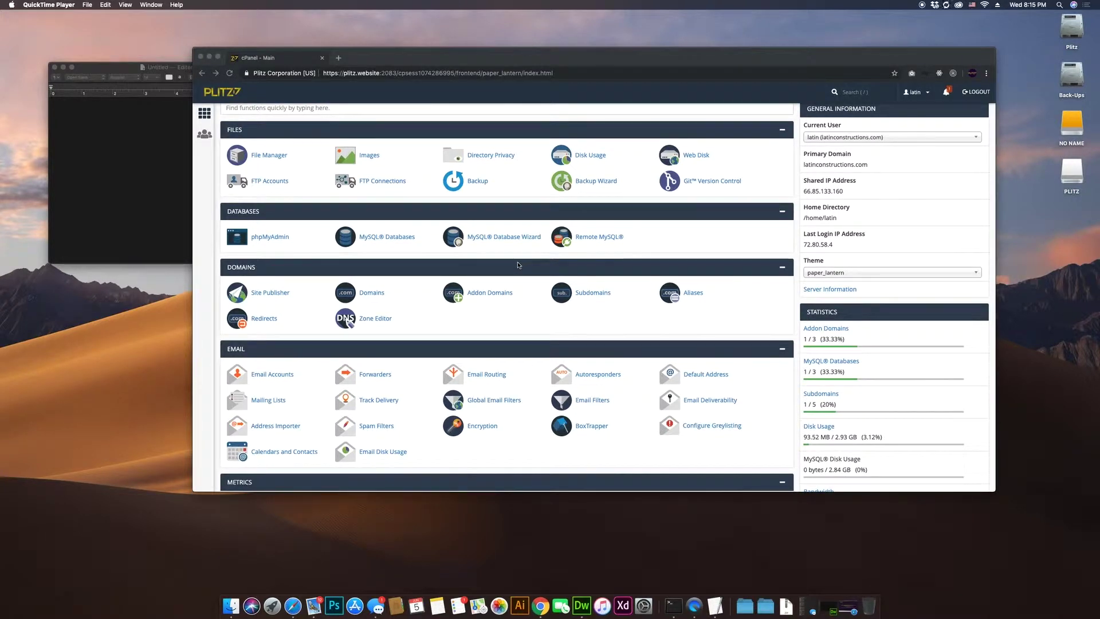
{"action": "scroll", "coordinate": [518, 265], "scroll_direction": "down", "scroll_amount": 10}
{"action": "scroll", "coordinate": [518, 265], "scroll_direction": "down", "scroll_amount": 5}
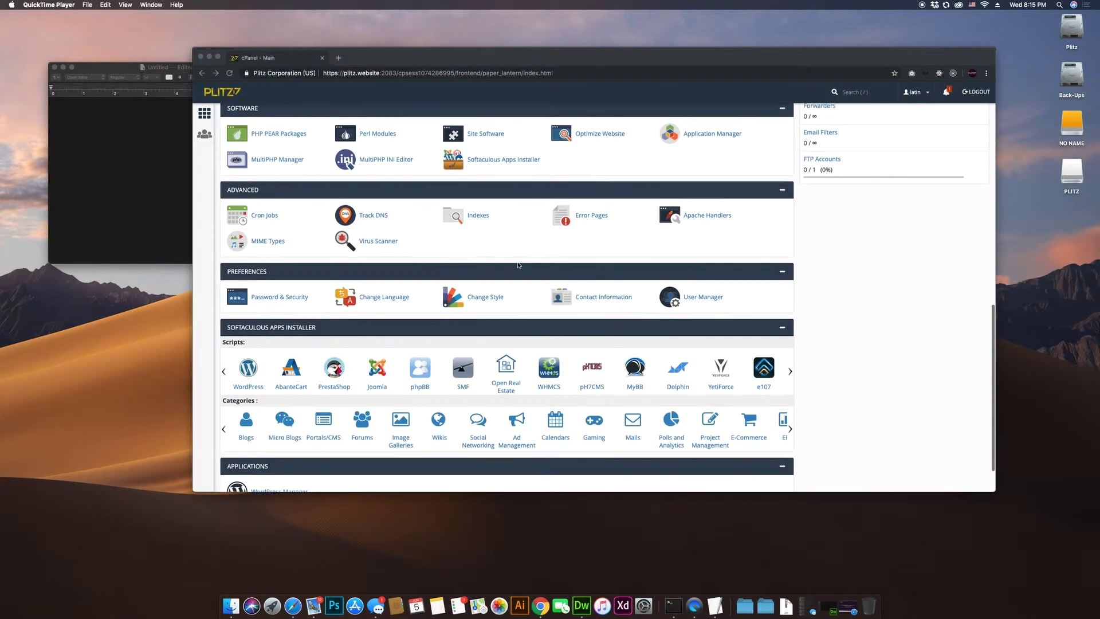
{"action": "scroll", "coordinate": [515, 241], "scroll_direction": "up", "scroll_amount": 3}
{"action": "scroll", "coordinate": [516, 239], "scroll_direction": "down", "scroll_amount": 1}
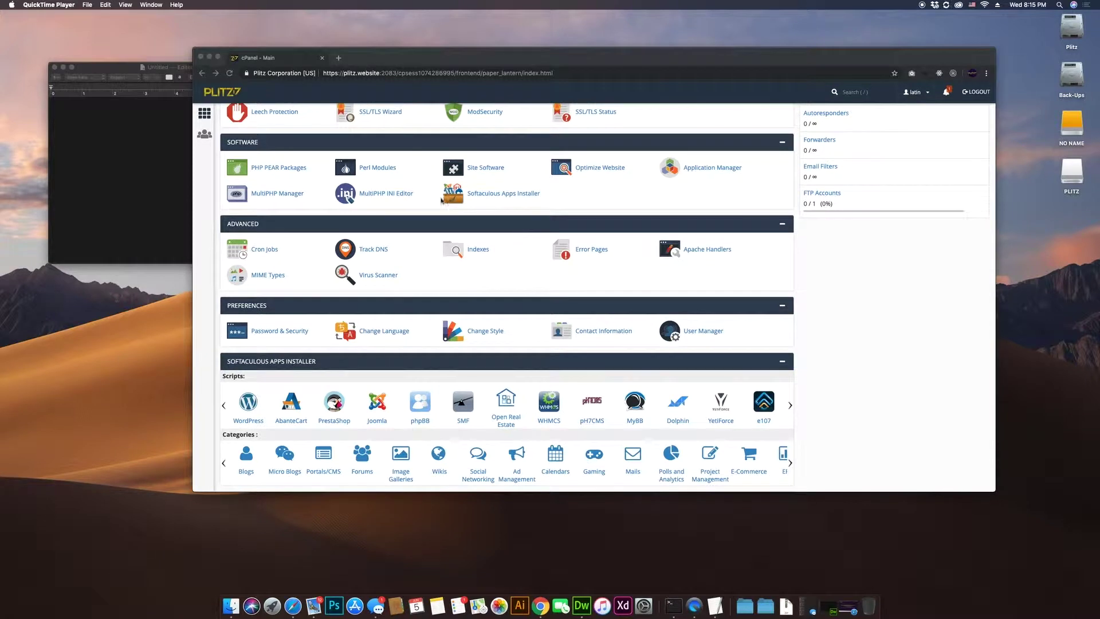
{"action": "left_click", "coordinate": [483, 202]}
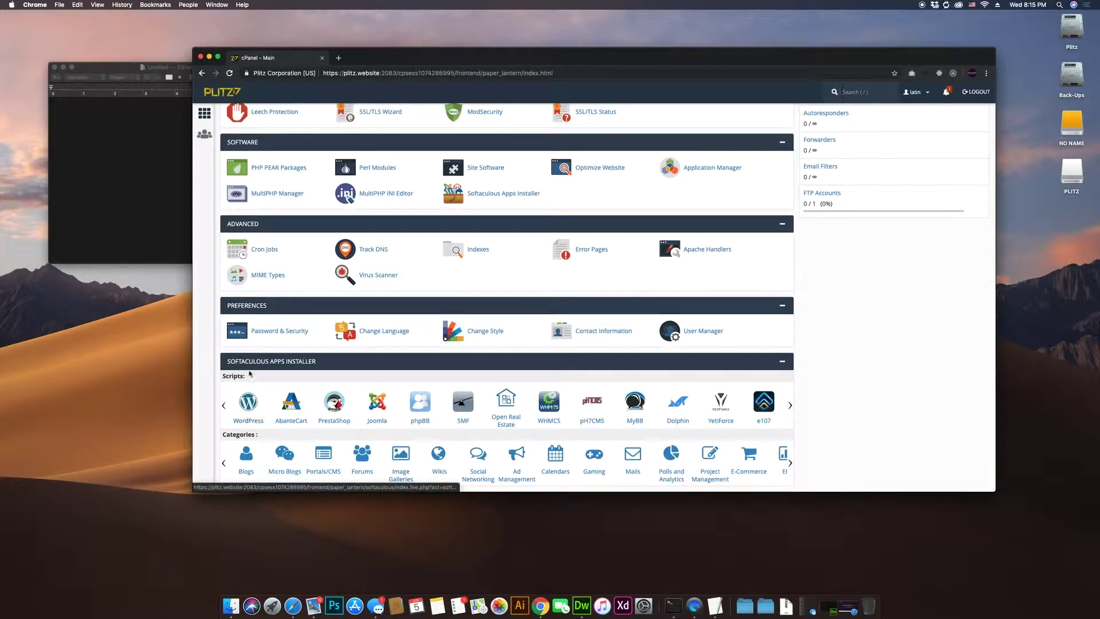
{"action": "scroll", "coordinate": [321, 370], "scroll_direction": "down", "scroll_amount": 3}
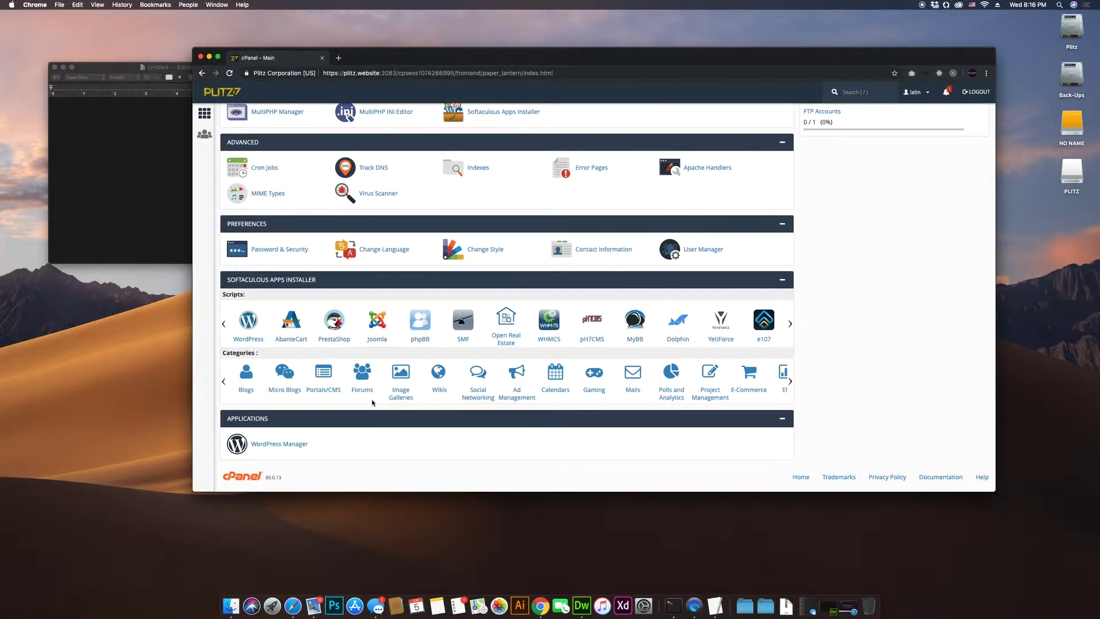
{"action": "key", "text": "slash"}
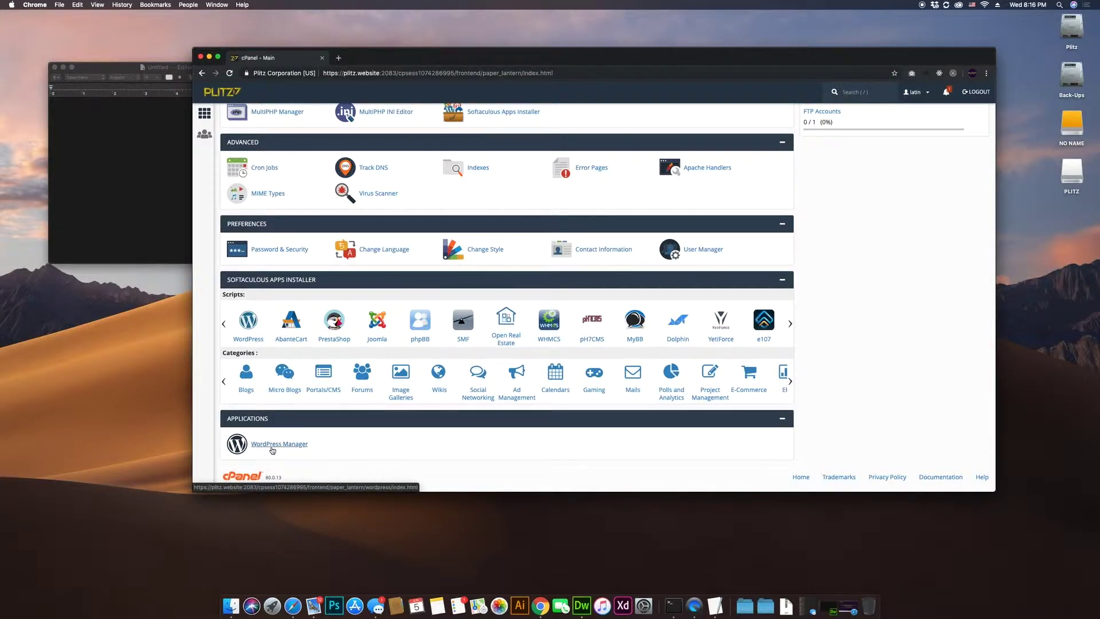
{"action": "left_click", "coordinate": [273, 450]}
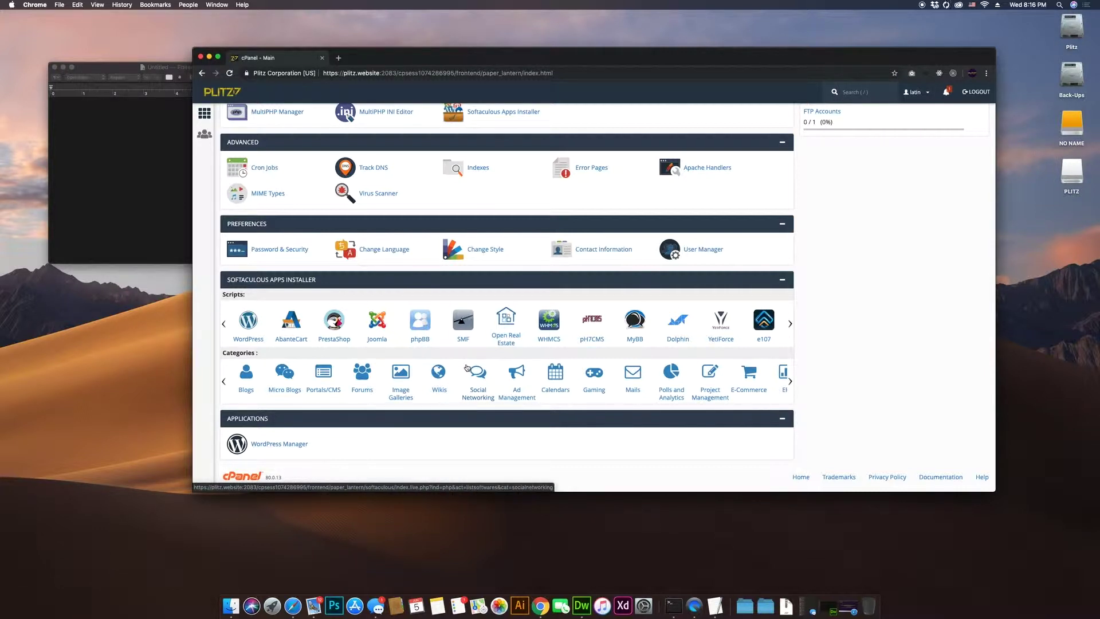
{"action": "scroll", "coordinate": [466, 370], "scroll_direction": "up", "scroll_amount": 1}
{"action": "scroll", "coordinate": [465, 370], "scroll_direction": "up", "scroll_amount": 1}
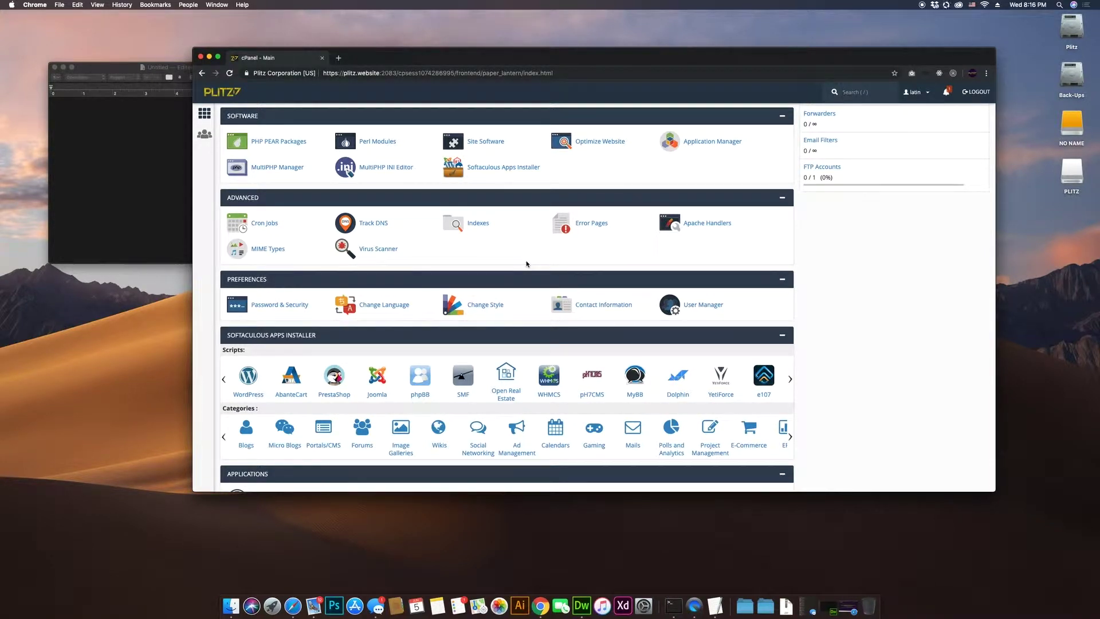
{"action": "scroll", "coordinate": [526, 264], "scroll_direction": "down", "scroll_amount": 2}
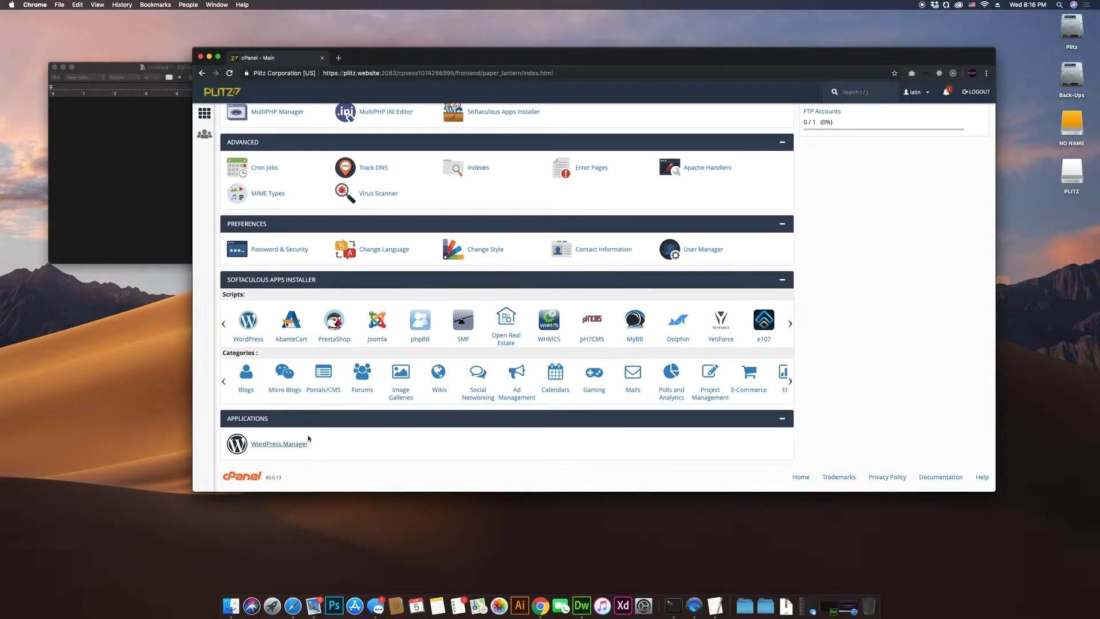
{"action": "scroll", "coordinate": [512, 333], "scroll_direction": "up", "scroll_amount": 4}
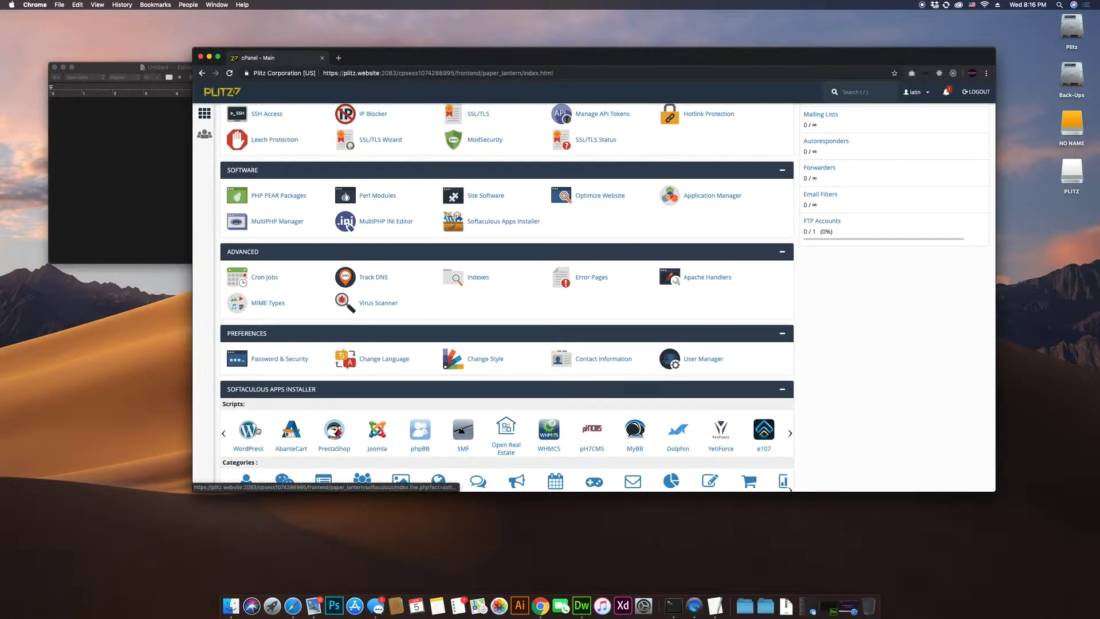
Step: Open WordPress in Softaculous to view its overview: versions 5.2.1 to 4.9.10, 40.67 MB required
{"action": "left_click", "coordinate": [510, 222]}
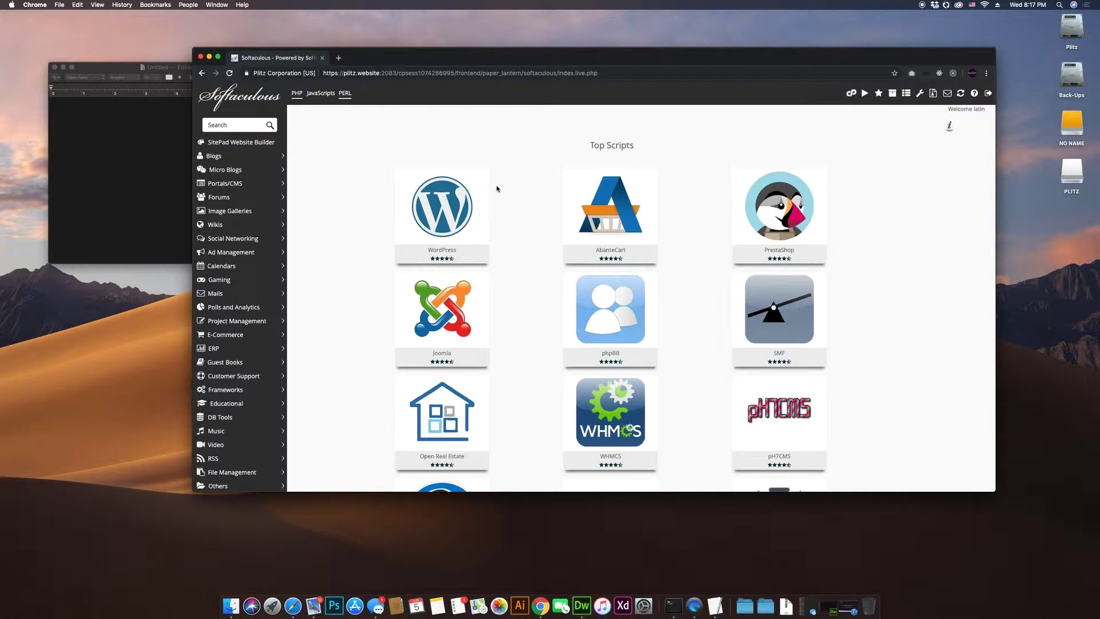
{"action": "scroll", "coordinate": [545, 245], "scroll_direction": "down", "scroll_amount": 5}
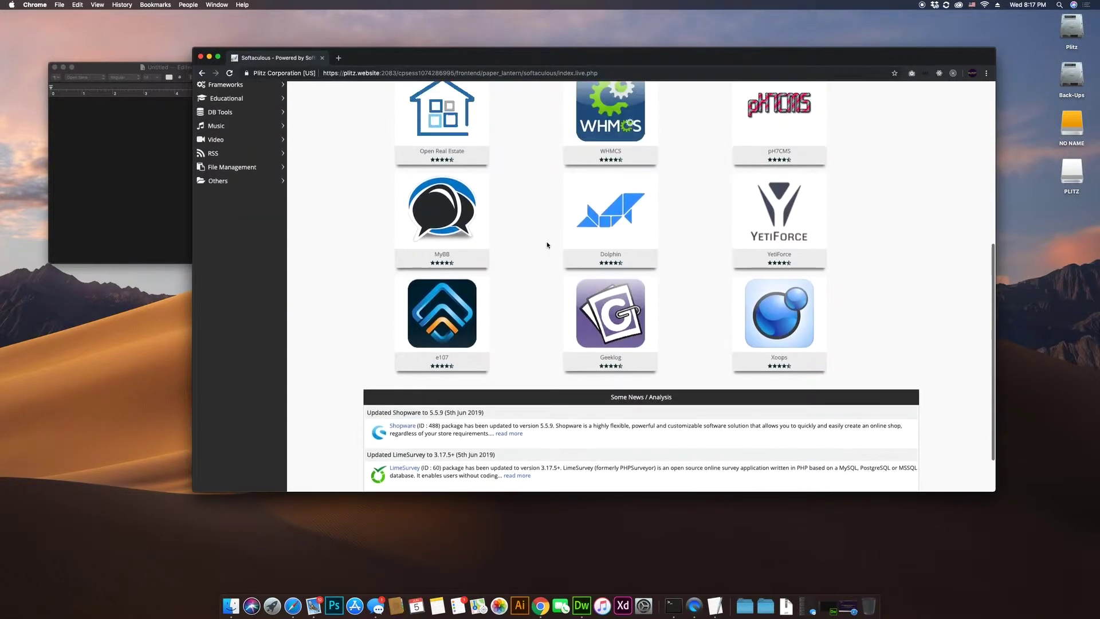
{"action": "scroll", "coordinate": [547, 245], "scroll_direction": "up", "scroll_amount": 5}
{"action": "scroll", "coordinate": [547, 246], "scroll_direction": "down", "scroll_amount": 2}
{"action": "scroll", "coordinate": [549, 246], "scroll_direction": "up", "scroll_amount": 2}
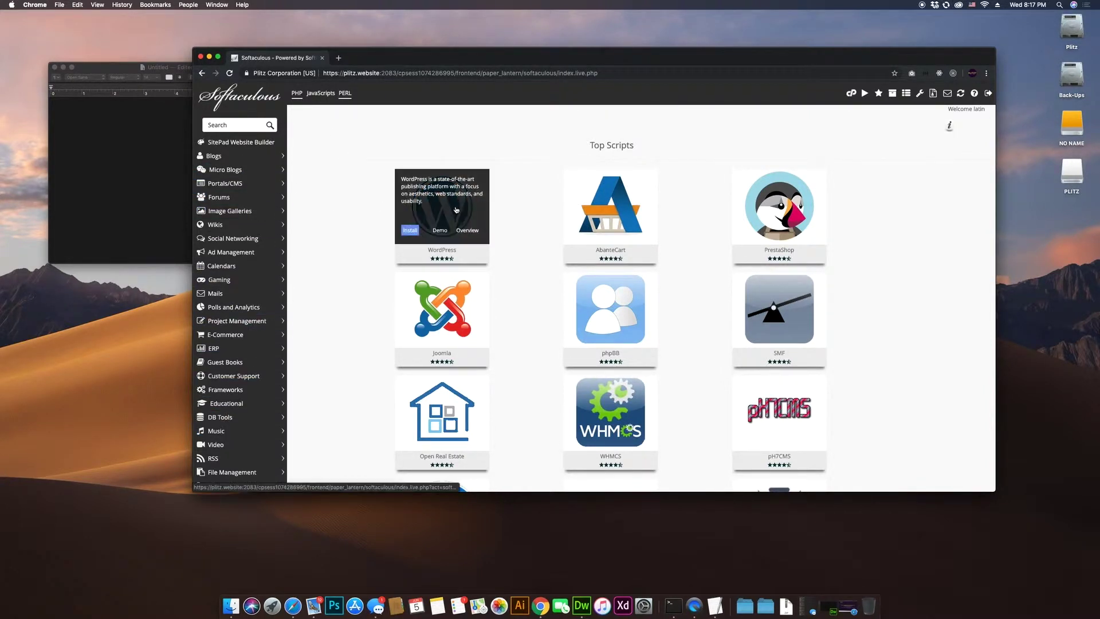
{"action": "left_click", "coordinate": [438, 210]}
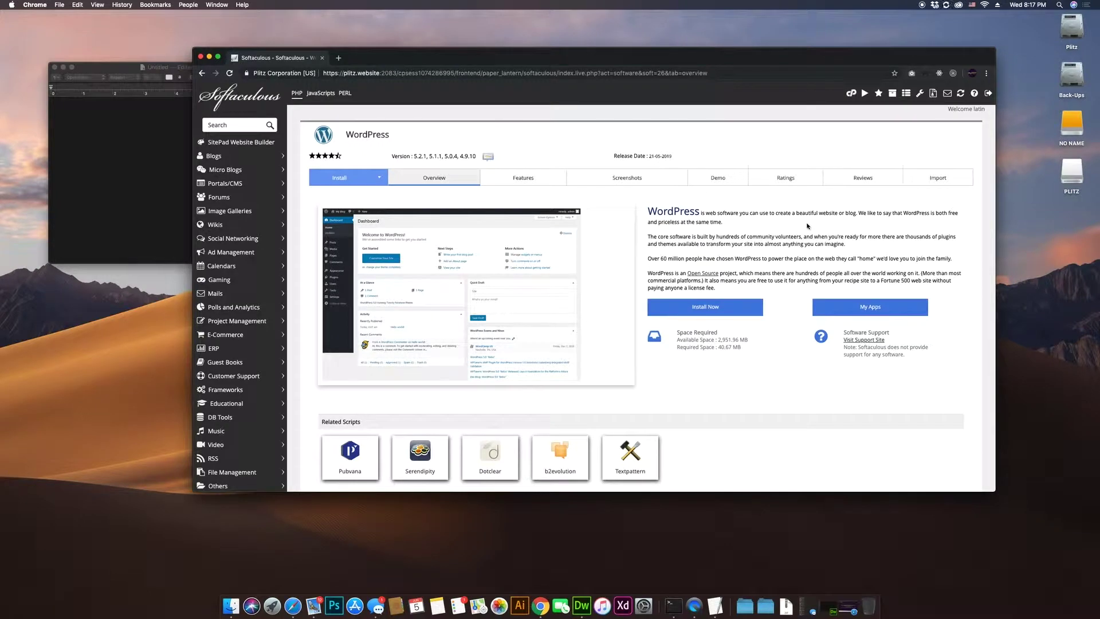
{"action": "scroll", "coordinate": [788, 293], "scroll_direction": "down", "scroll_amount": 2}
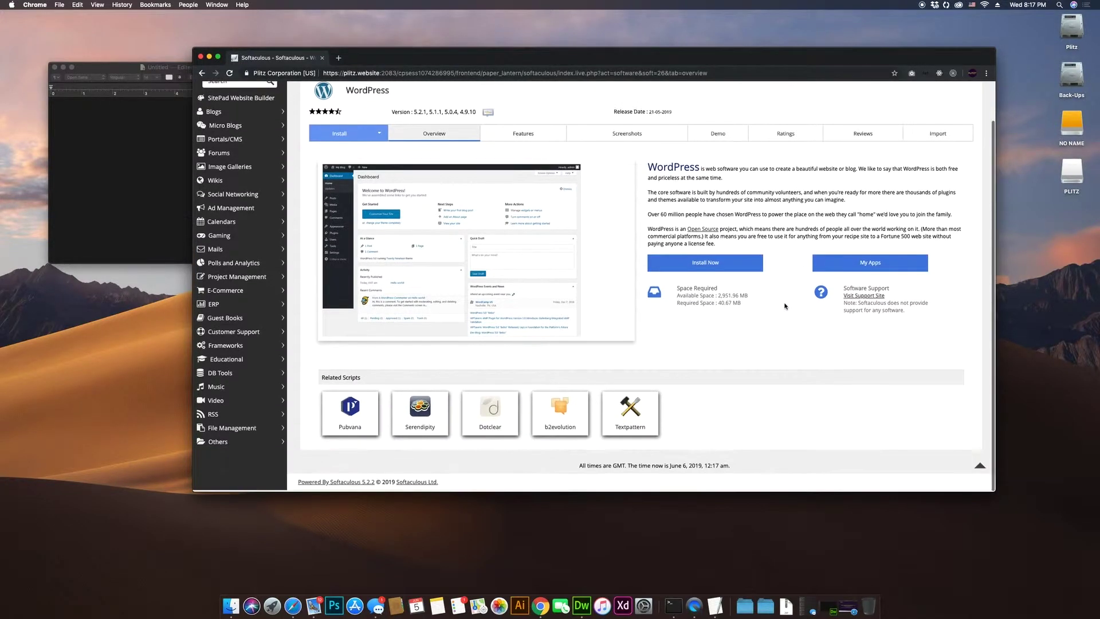
{"action": "scroll", "coordinate": [787, 301], "scroll_direction": "up", "scroll_amount": 2}
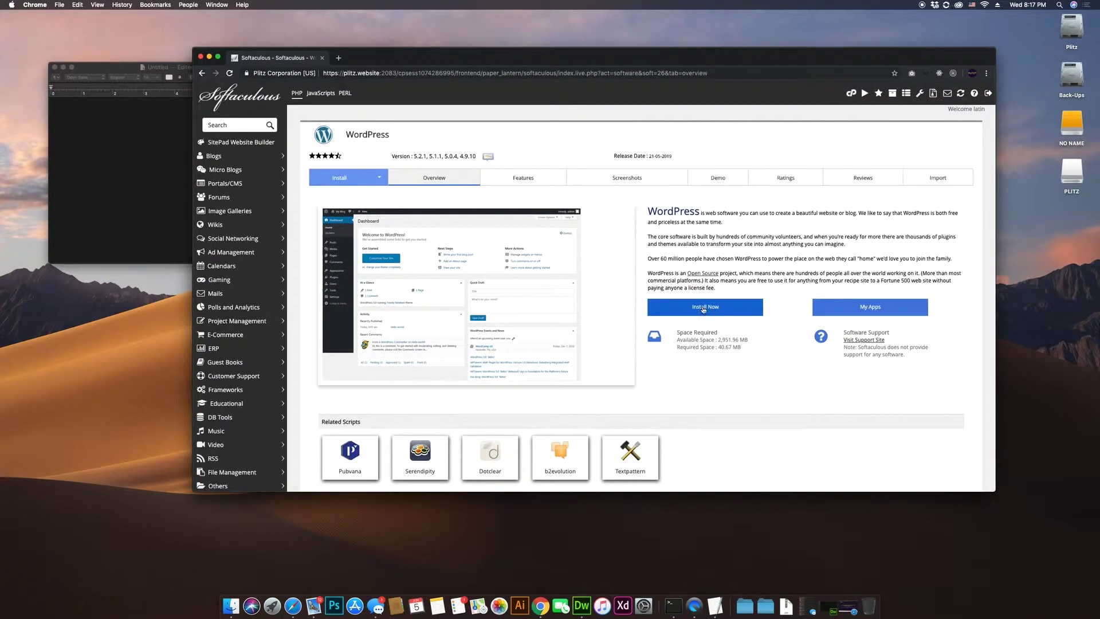
Step: Start the WordPress install form and keep version 5.2.1 as the version to install
{"action": "left_click", "coordinate": [701, 312]}
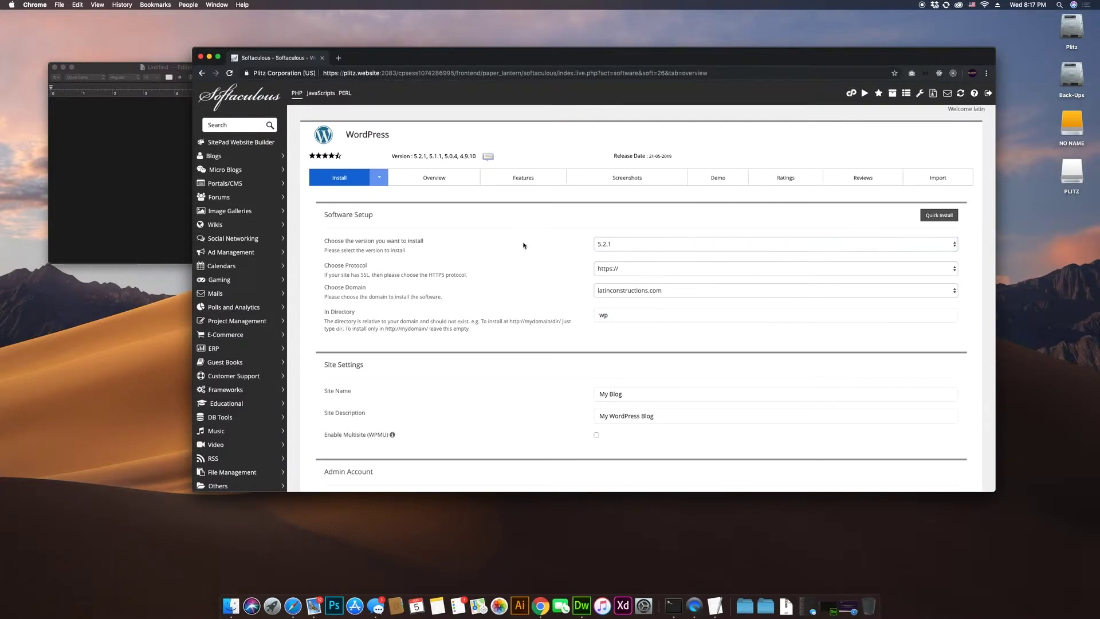
{"action": "left_click", "coordinate": [626, 245]}
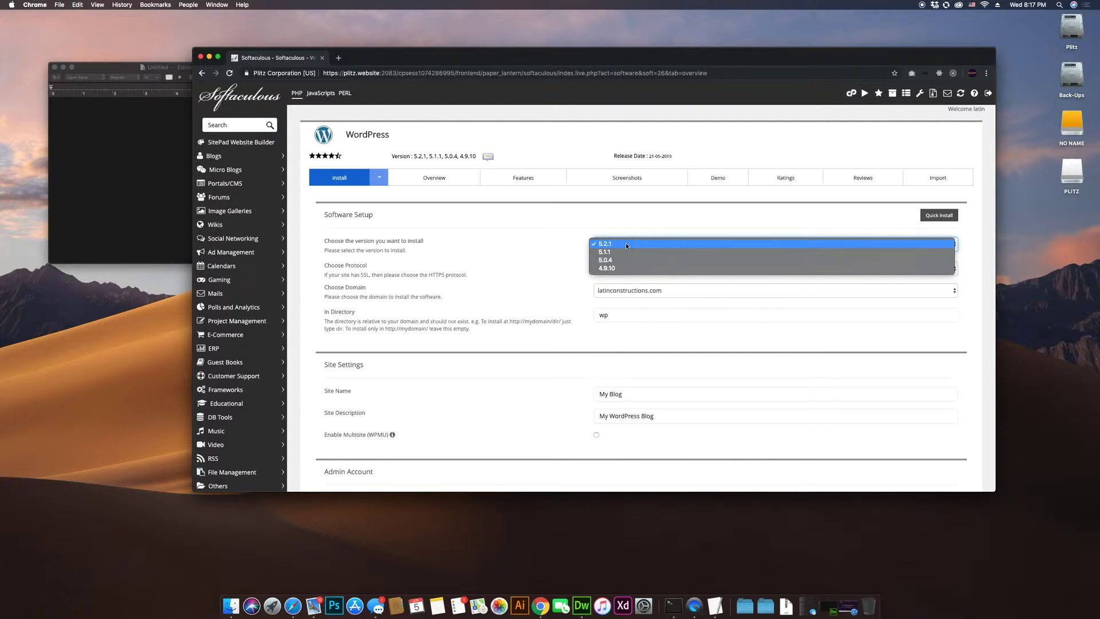
{"action": "left_click", "coordinate": [626, 245]}
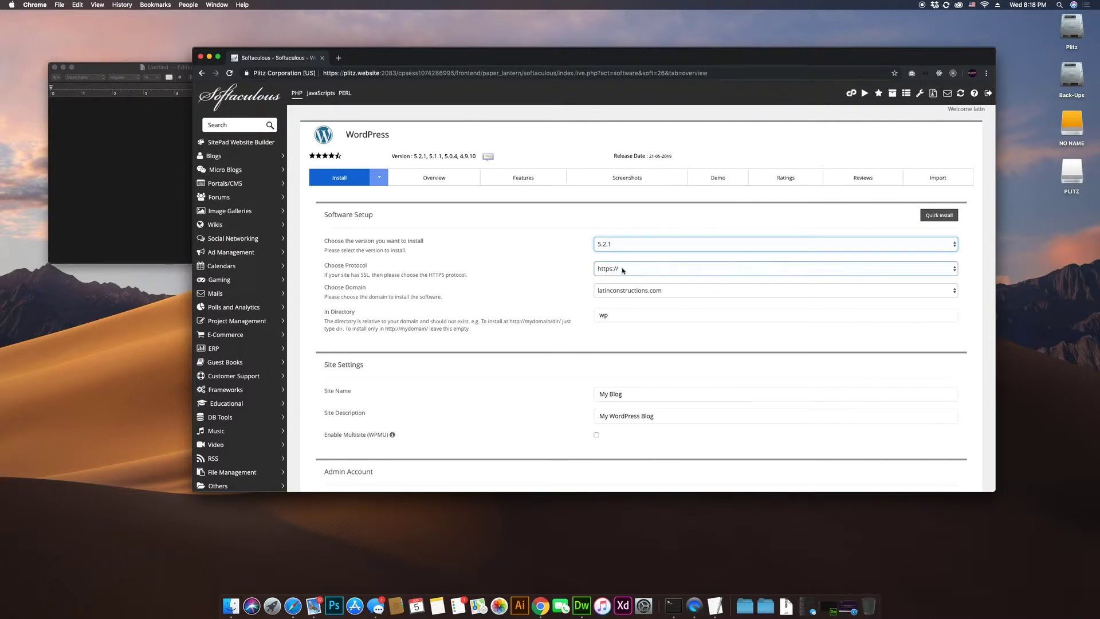
{"action": "left_click", "coordinate": [638, 269]}
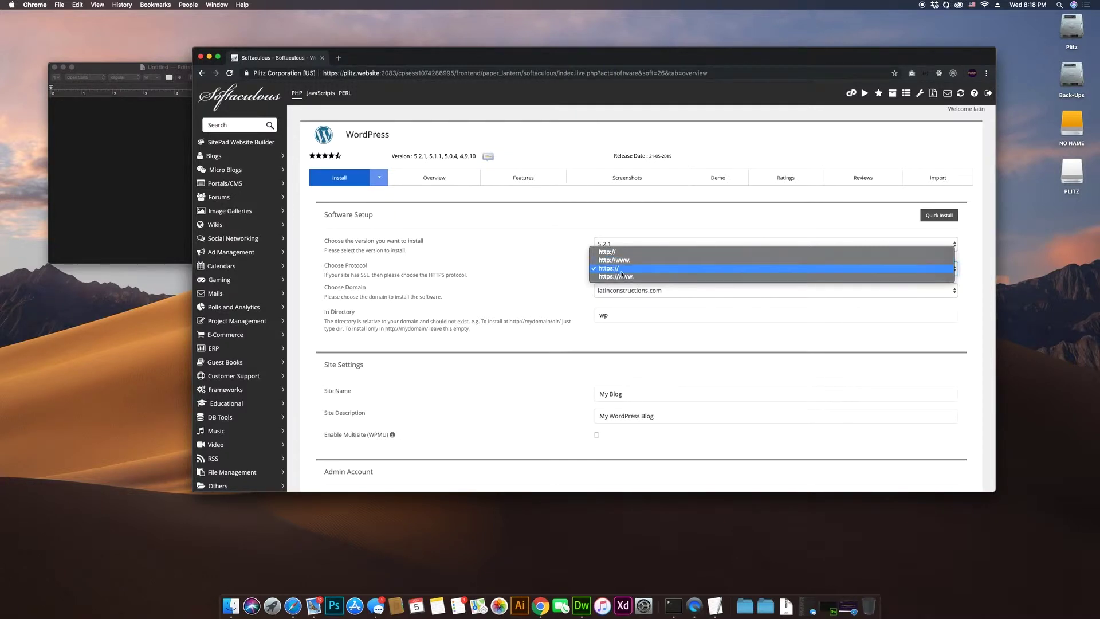
{"action": "left_click", "coordinate": [420, 274]}
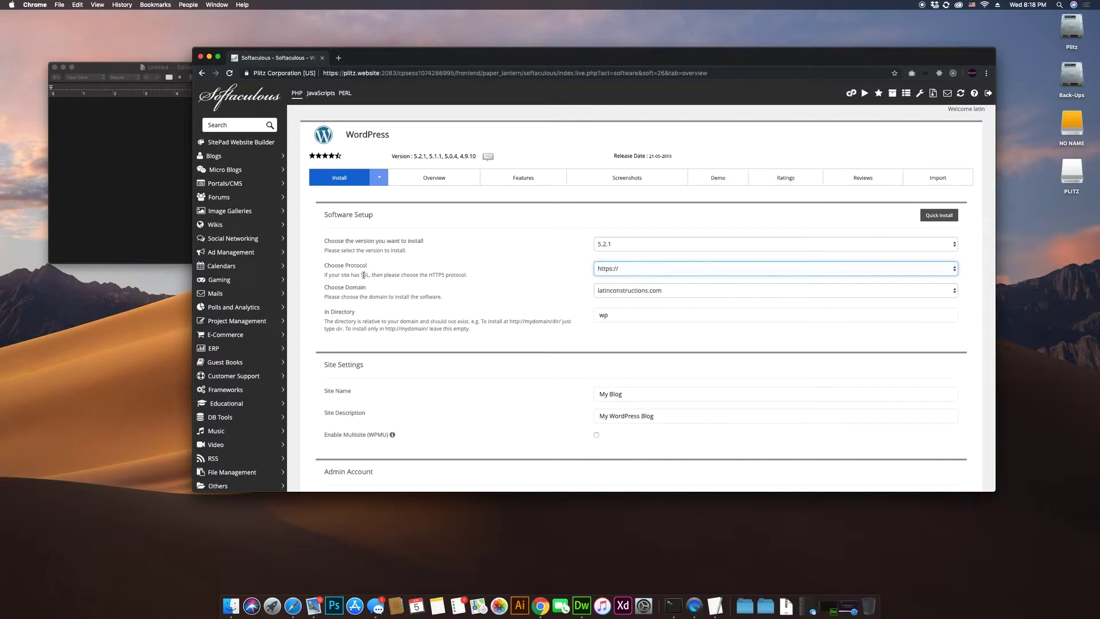
{"action": "left_click", "coordinate": [363, 274]}
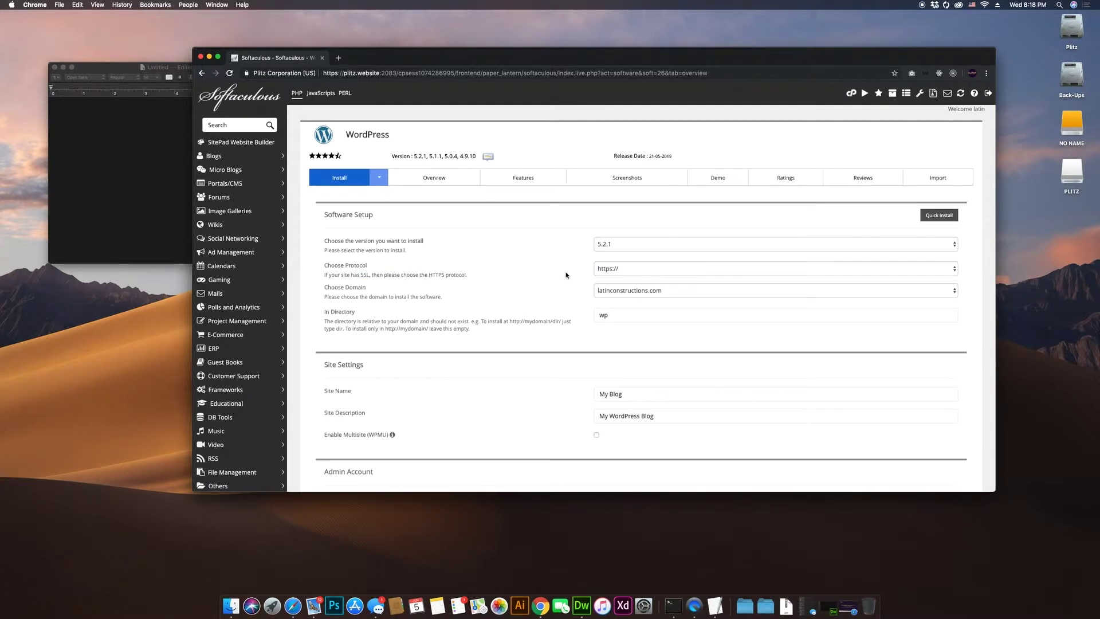
{"action": "left_click", "coordinate": [627, 270]}
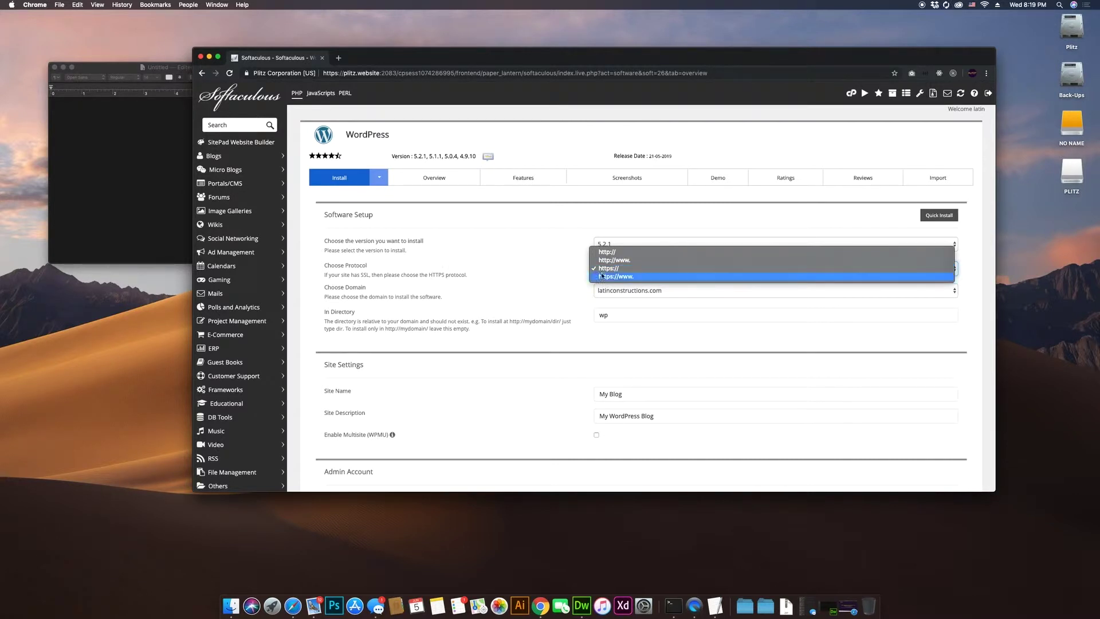
{"action": "left_click", "coordinate": [628, 267]}
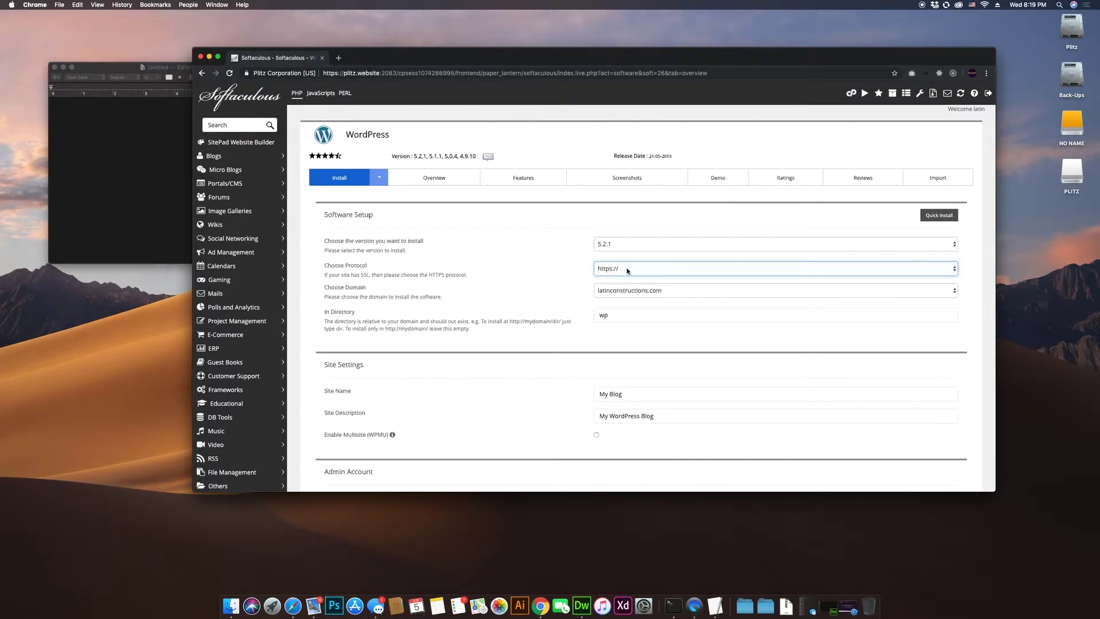
{"action": "left_click", "coordinate": [624, 270]}
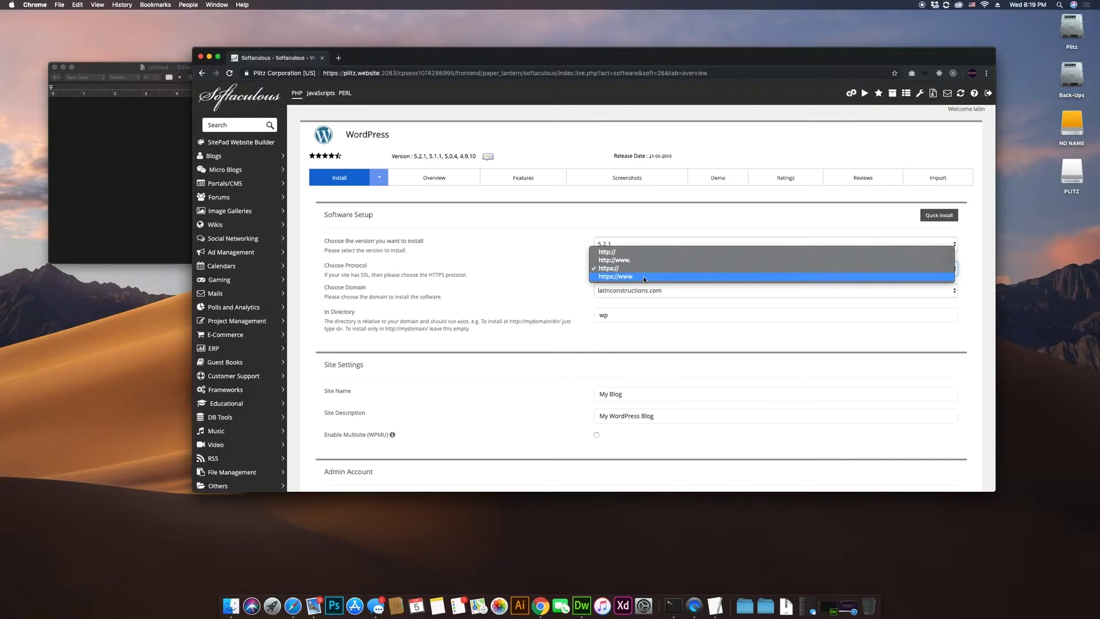
{"action": "left_click", "coordinate": [567, 280]}
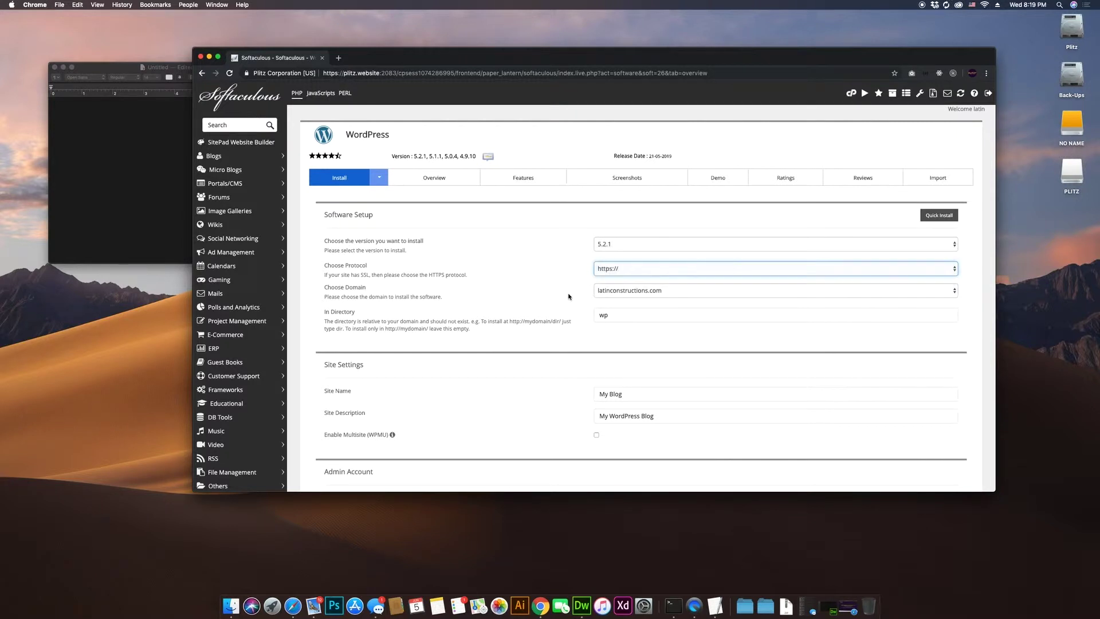
{"action": "left_click", "coordinate": [629, 292]}
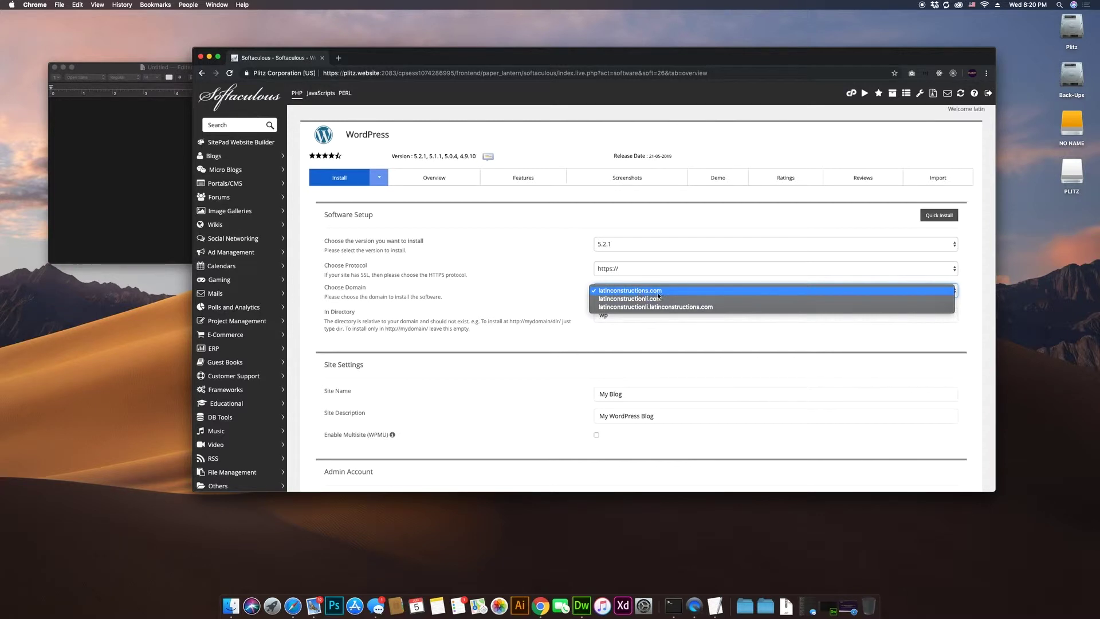
{"action": "left_click", "coordinate": [561, 300]}
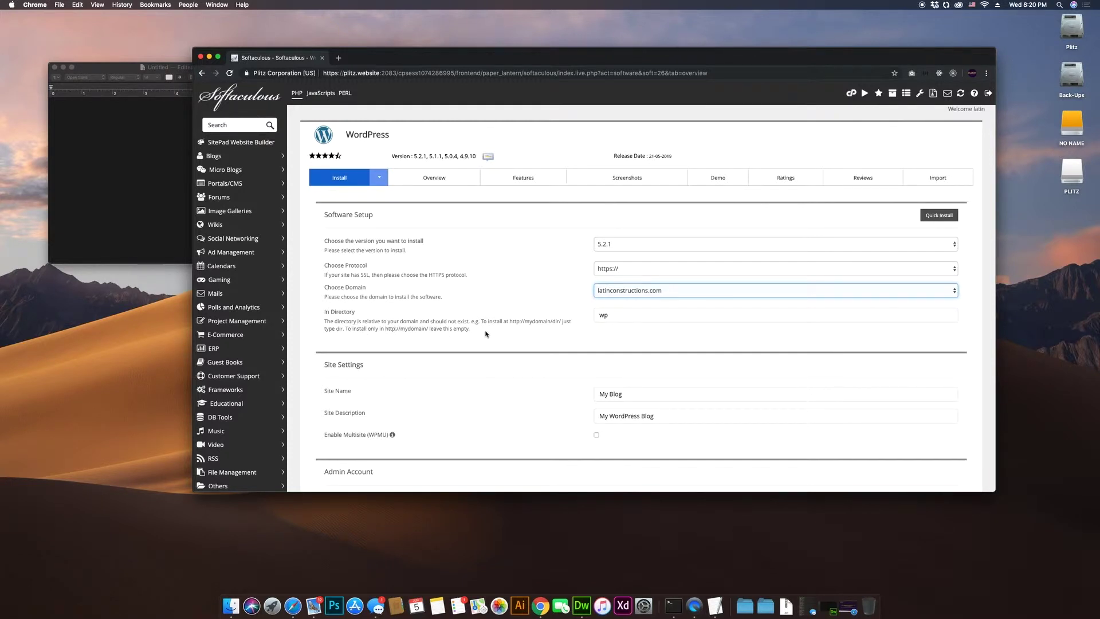
{"action": "left_click", "coordinate": [640, 291]}
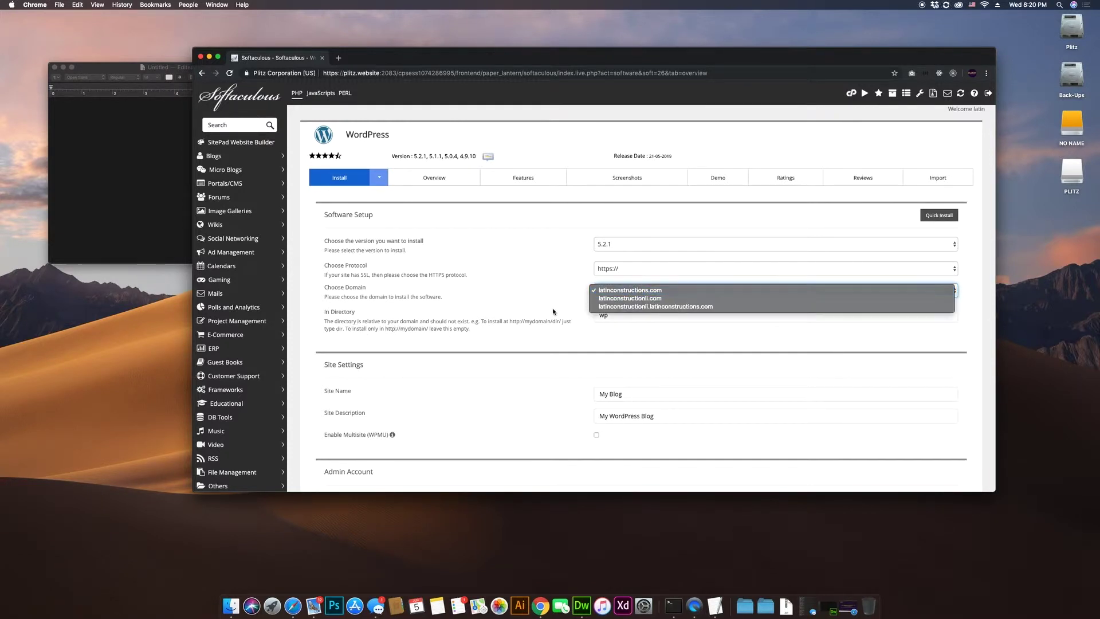
{"action": "key", "text": "Return"}
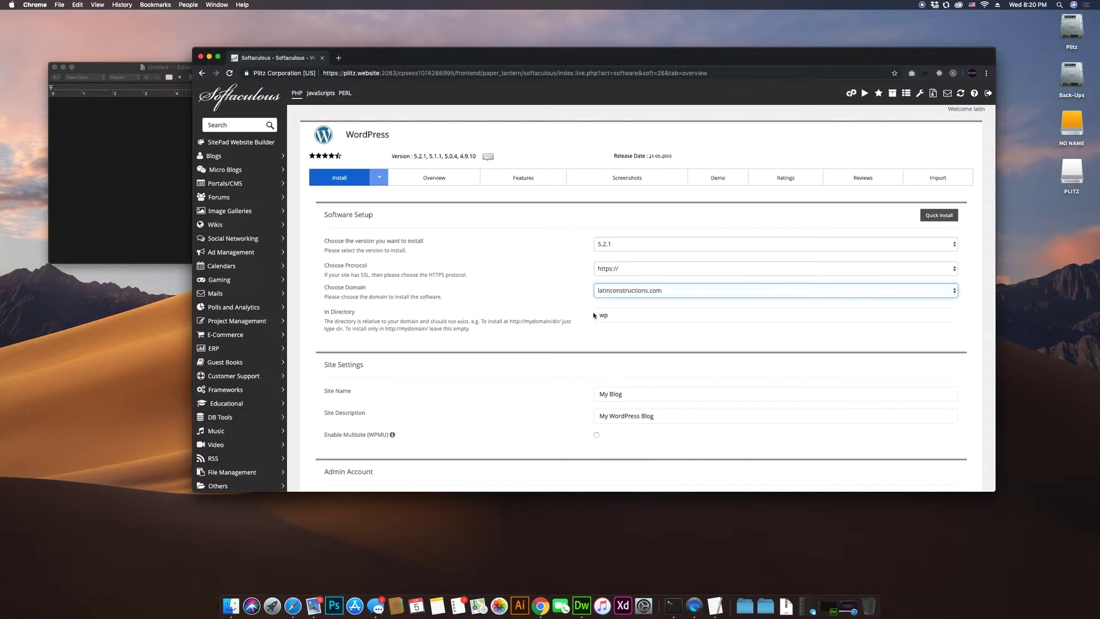
{"action": "key", "text": "Tab"}
{"action": "key", "text": "BackSpace"}
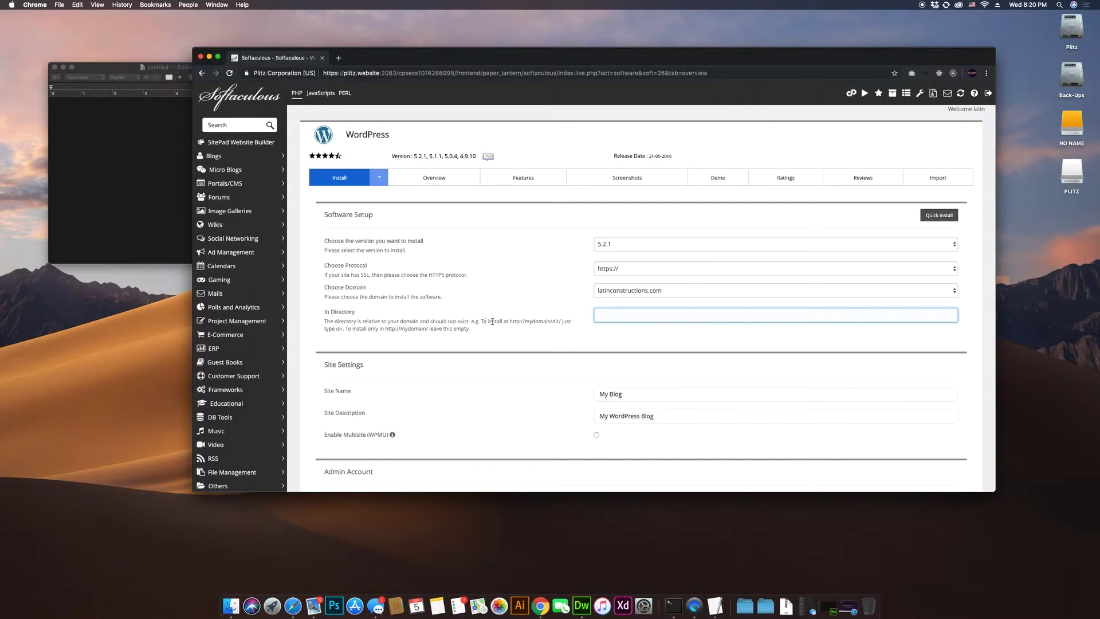
{"action": "mouse_move", "coordinate": [512, 322]}
{"action": "left_mouse_down"}
{"action": "mouse_move", "coordinate": [561, 322]}
{"action": "mouse_move", "coordinate": [513, 322]}
{"action": "left_mouse_up"}
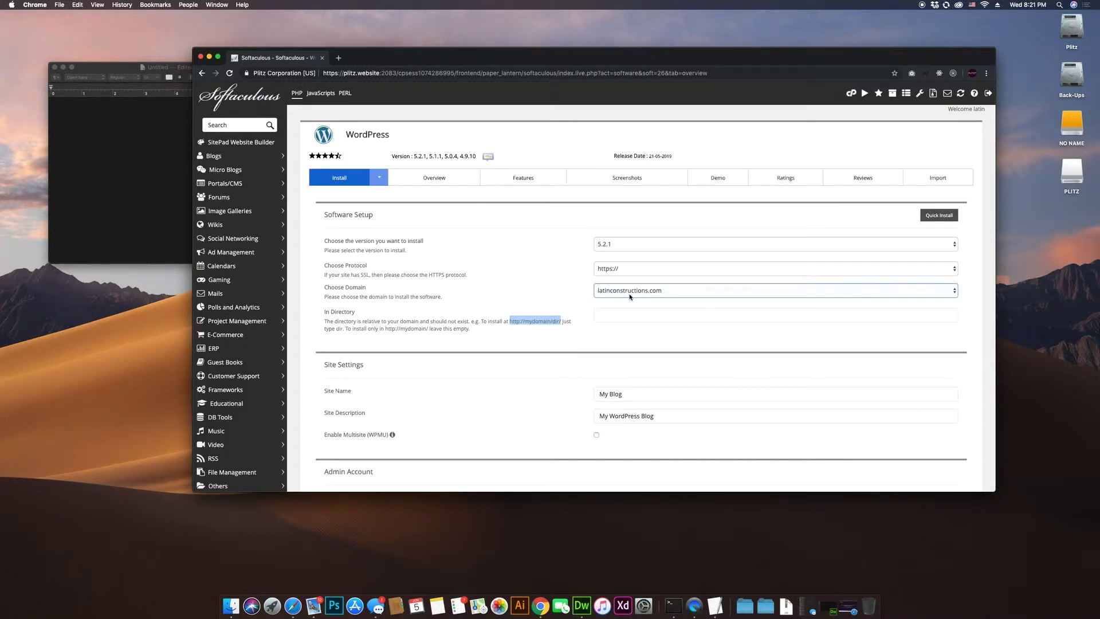
{"action": "left_click", "coordinate": [578, 305]}
{"action": "left_click", "coordinate": [678, 291]}
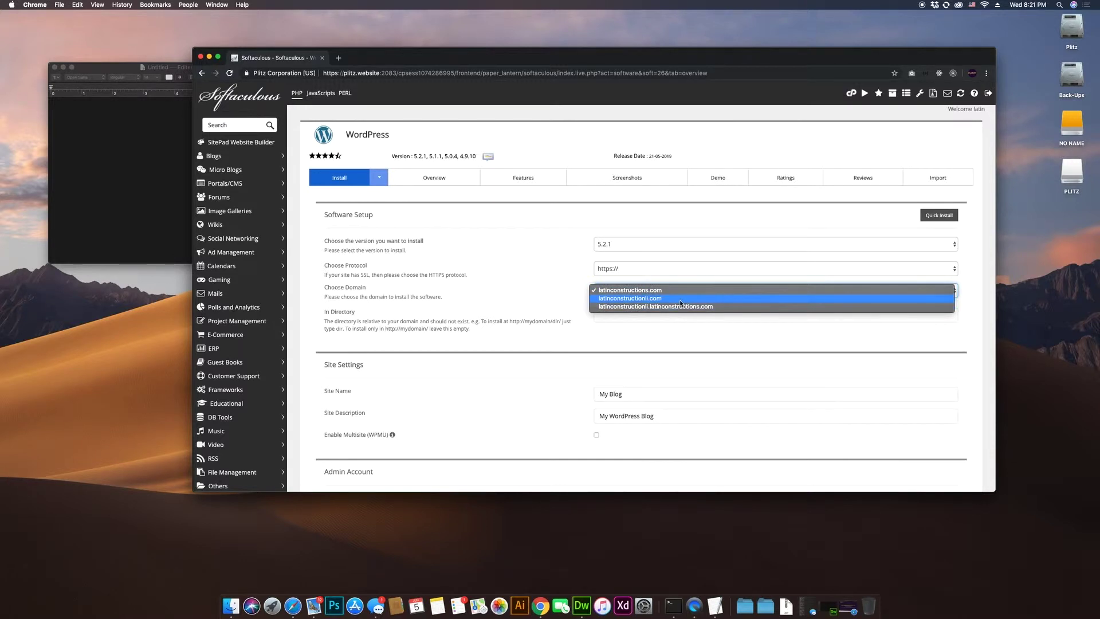
{"action": "left_click", "coordinate": [680, 298]}
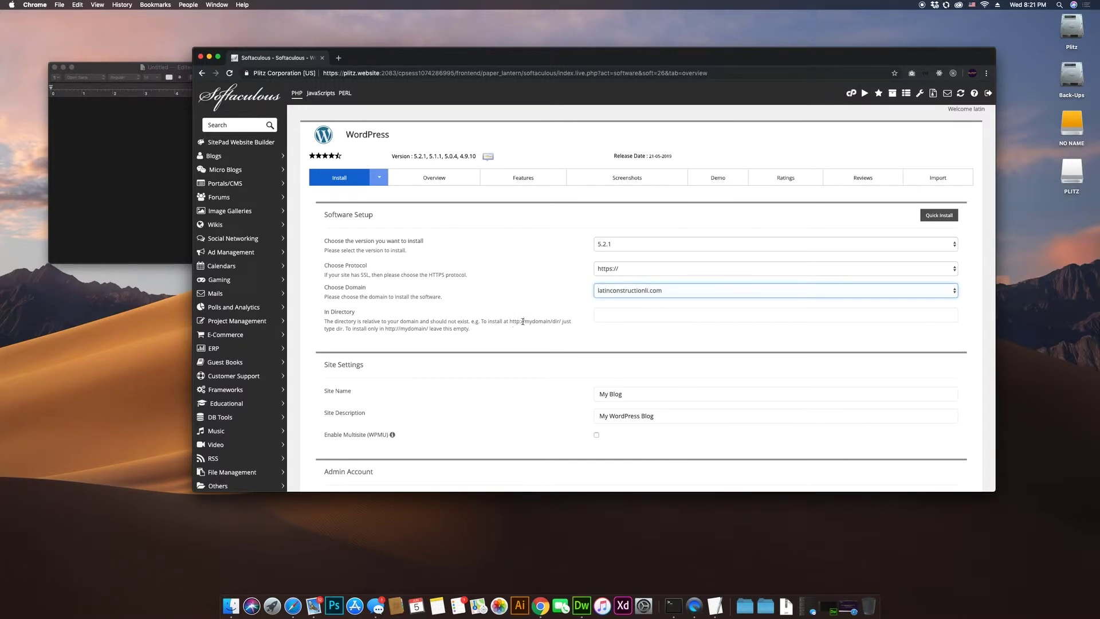
{"action": "left_click_drag", "start_coordinate": [510, 321], "coordinate": [552, 322]}
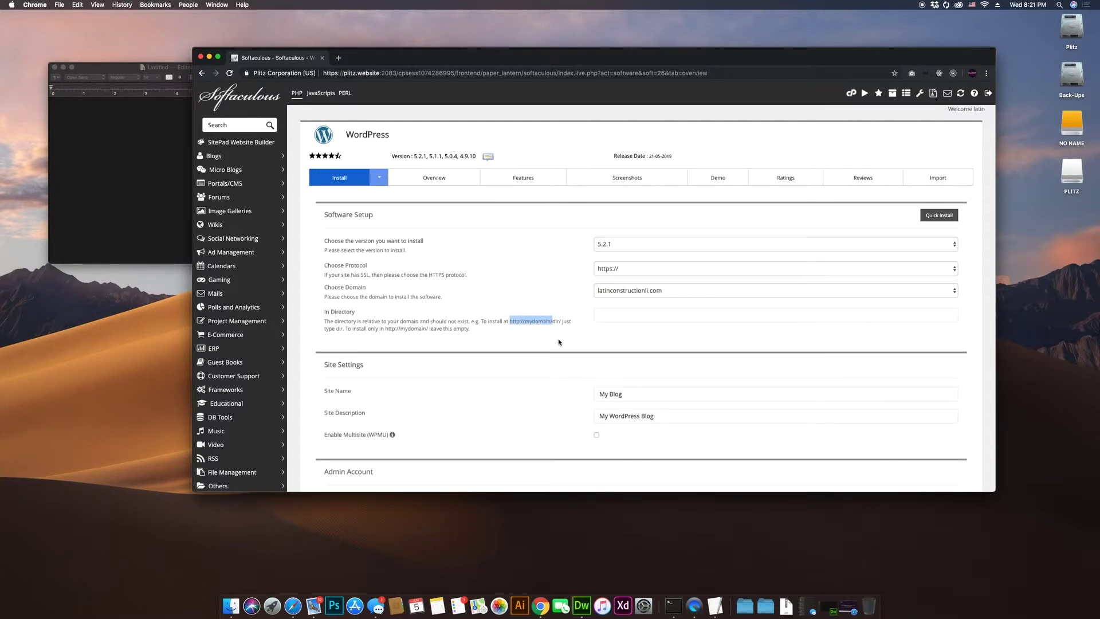
{"action": "left_click", "coordinate": [630, 292]}
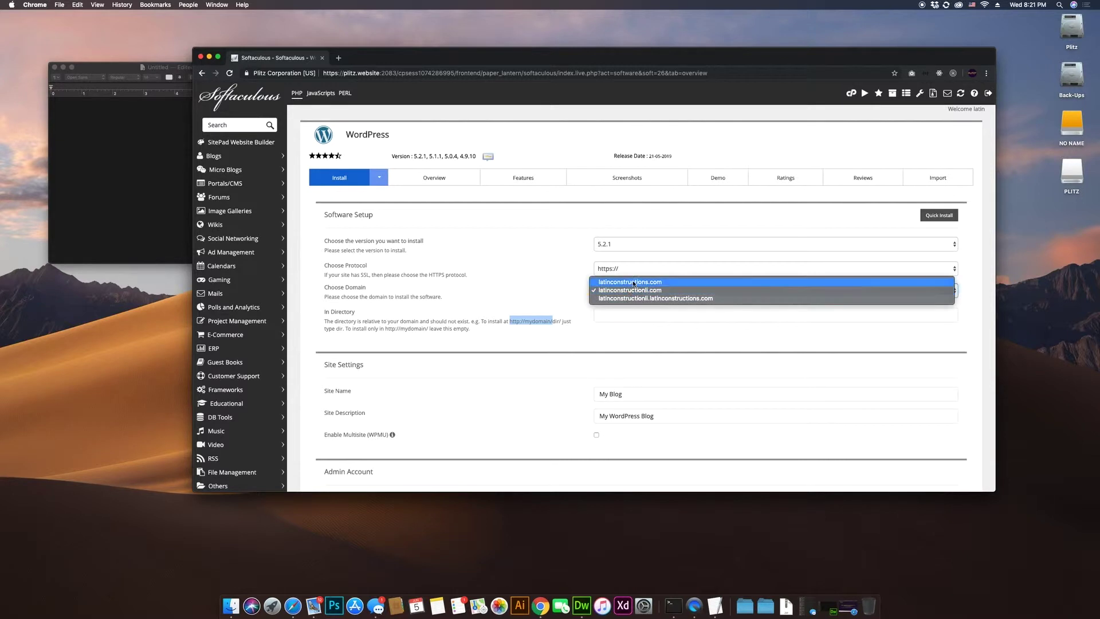
{"action": "left_click", "coordinate": [565, 305]}
{"action": "left_click", "coordinate": [617, 315]}
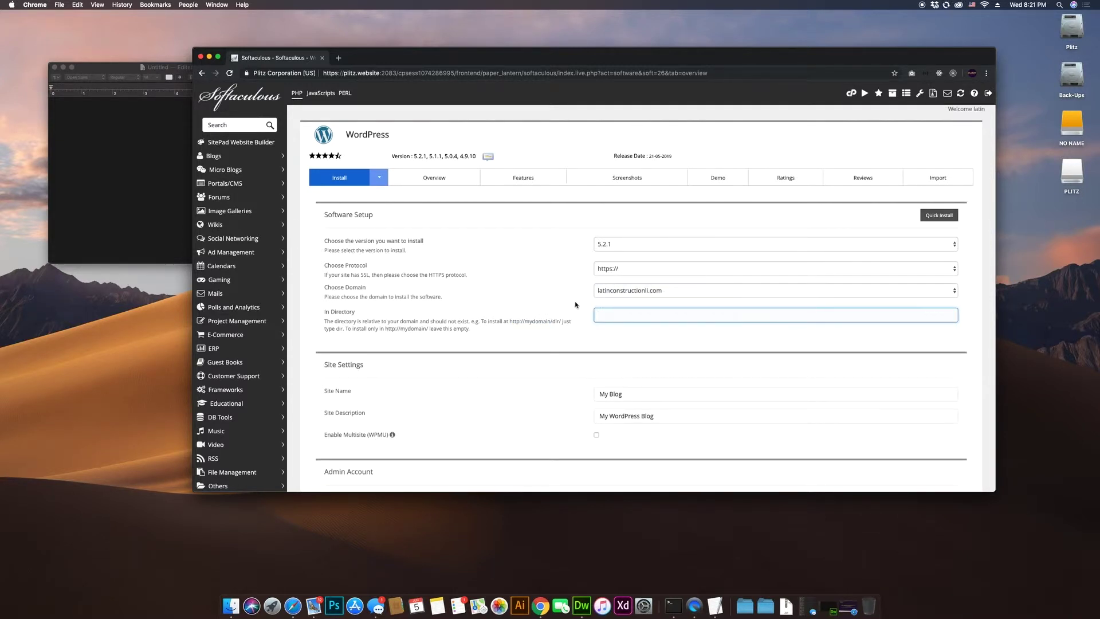
{"action": "type", "text": "seconddomain"}
{"action": "left_click_drag", "start_coordinate": [650, 317], "coordinate": [526, 319]}
{"action": "left_click", "coordinate": [592, 322]}
{"action": "left_click", "coordinate": [609, 320]}
{"action": "double_click", "coordinate": [621, 316]}
{"action": "key", "text": "BackSpace"}
{"action": "left_click", "coordinate": [650, 292]}
{"action": "left_click", "coordinate": [650, 281]}
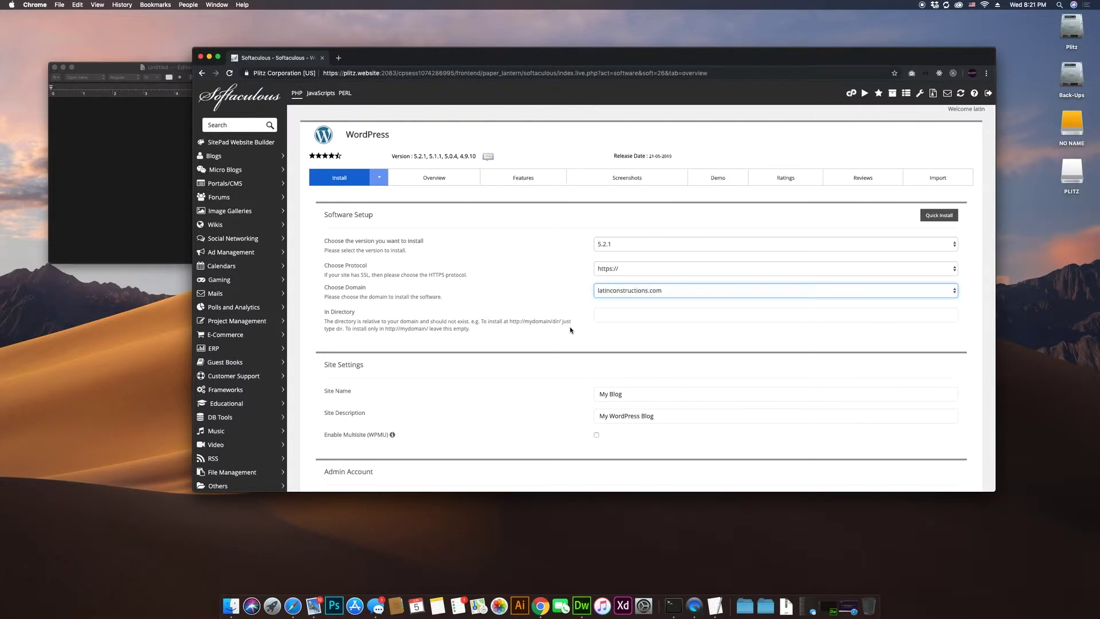
{"action": "left_click", "coordinate": [622, 313]}
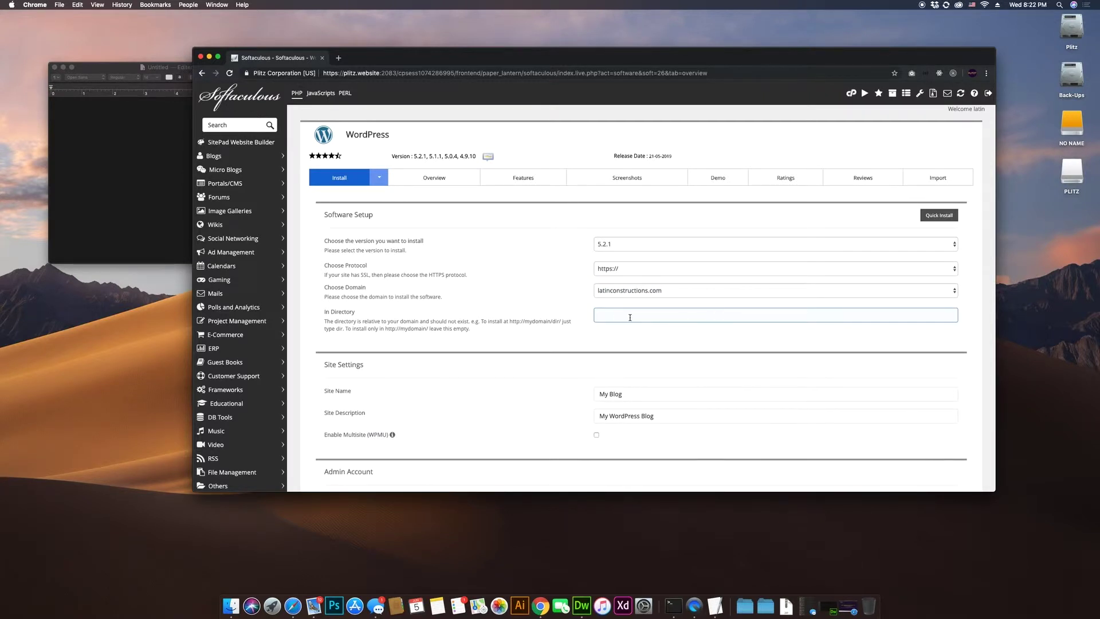
{"action": "left_click", "coordinate": [586, 326]}
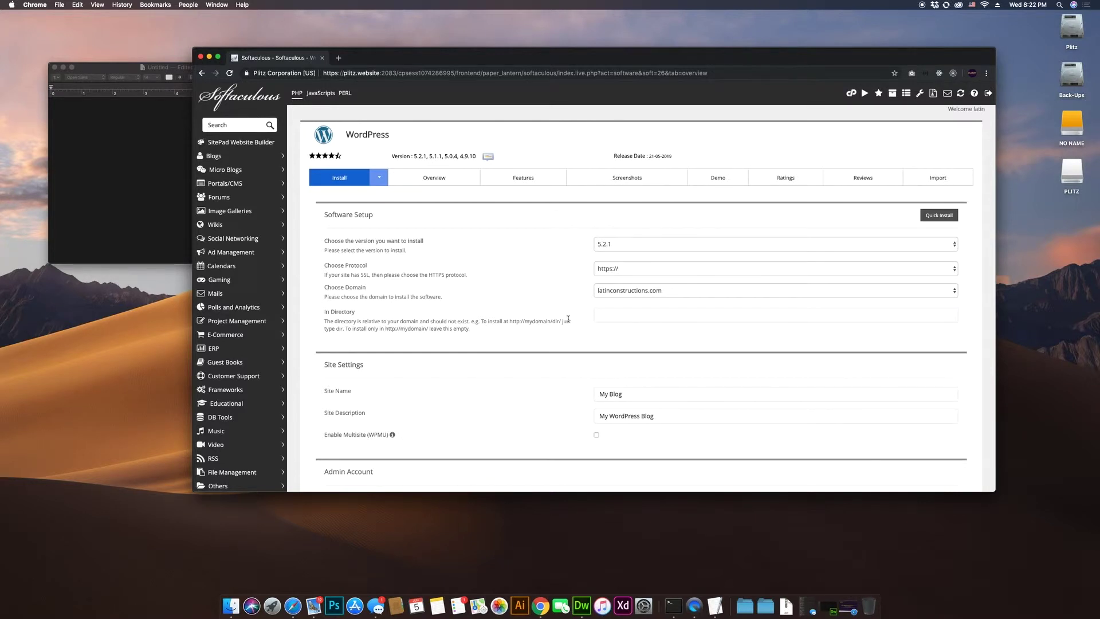
Step: Replace the My Blog site name with 'Latin Constructions of New York'
{"action": "scroll", "coordinate": [573, 298], "scroll_direction": "down", "scroll_amount": 5}
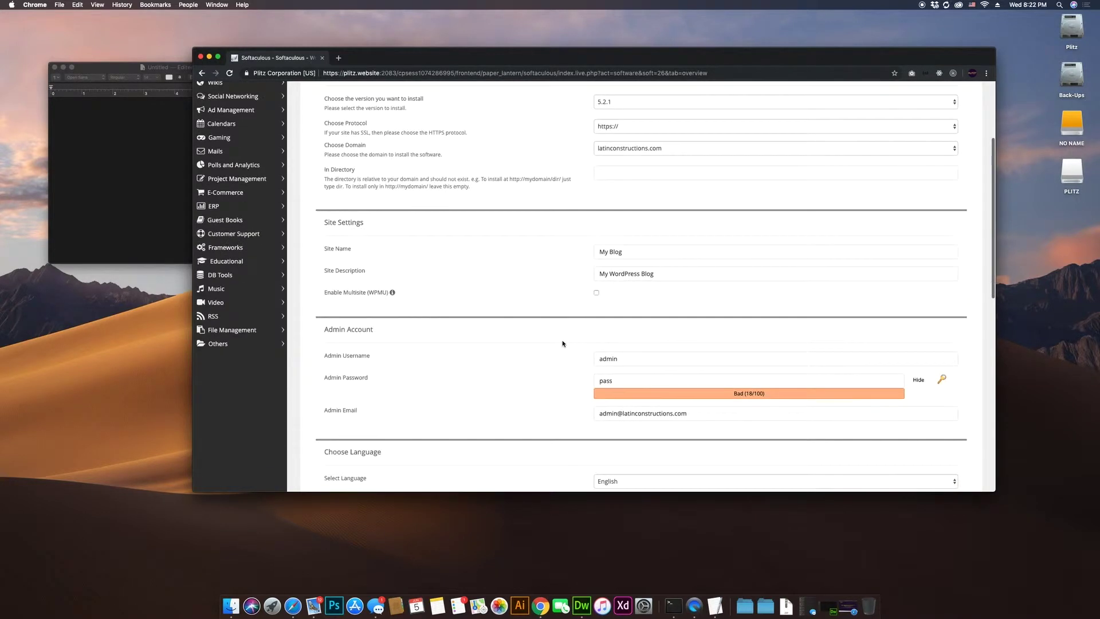
{"action": "left_click", "coordinate": [644, 251]}
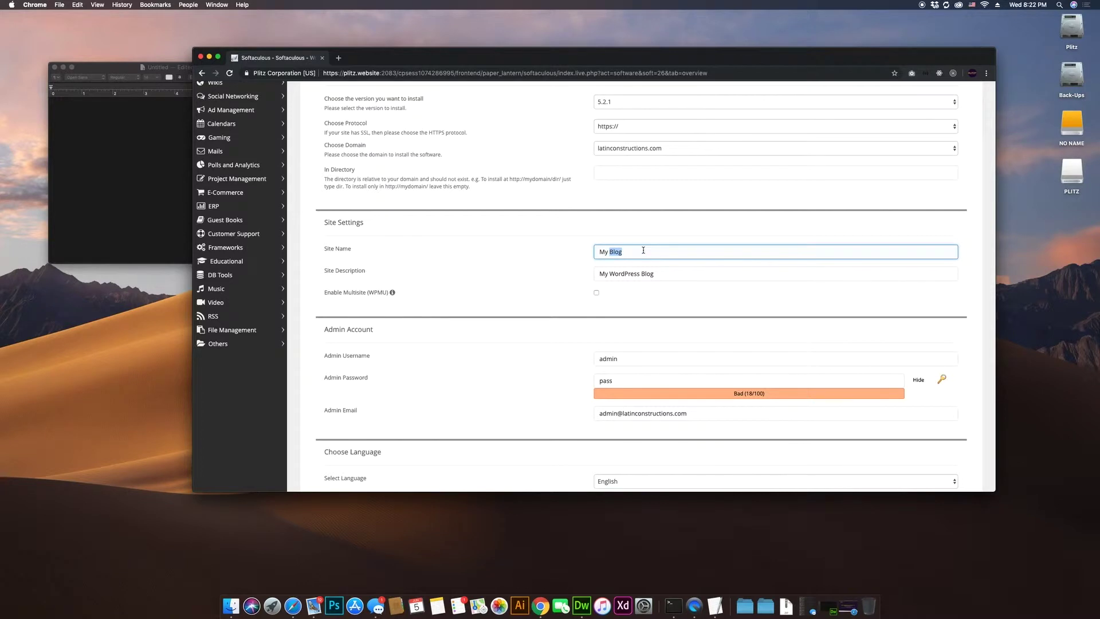
{"action": "key", "text": "super+a"}
{"action": "type", "text": "Latin Constru"}
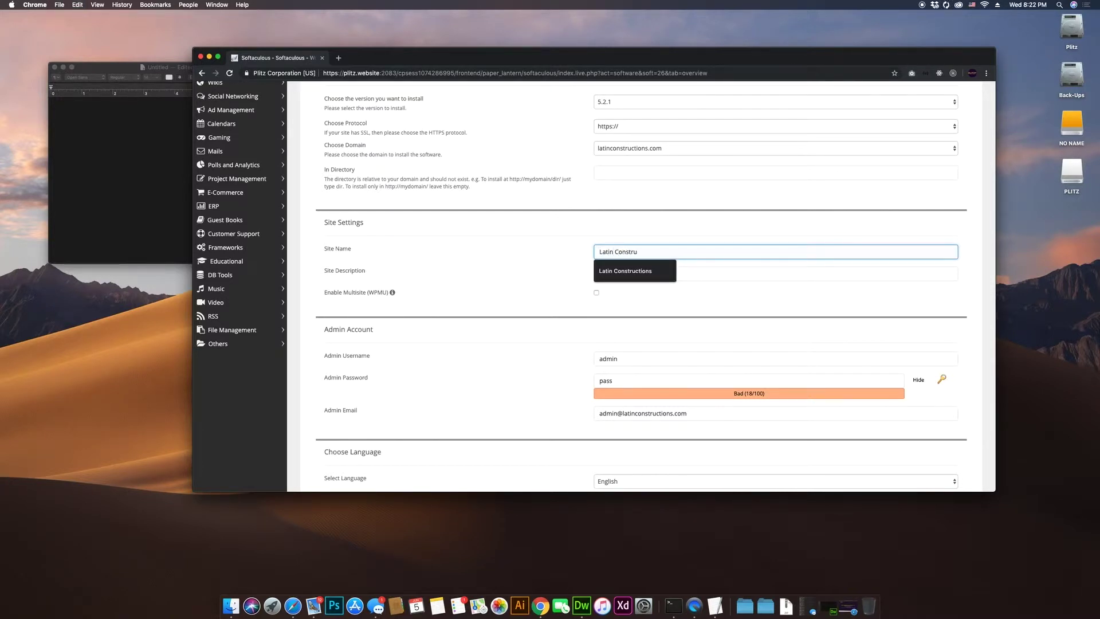
{"action": "type", "text": "c"}
{"action": "key", "text": "BackSpace"}
{"action": "type", "text": "ctions "}
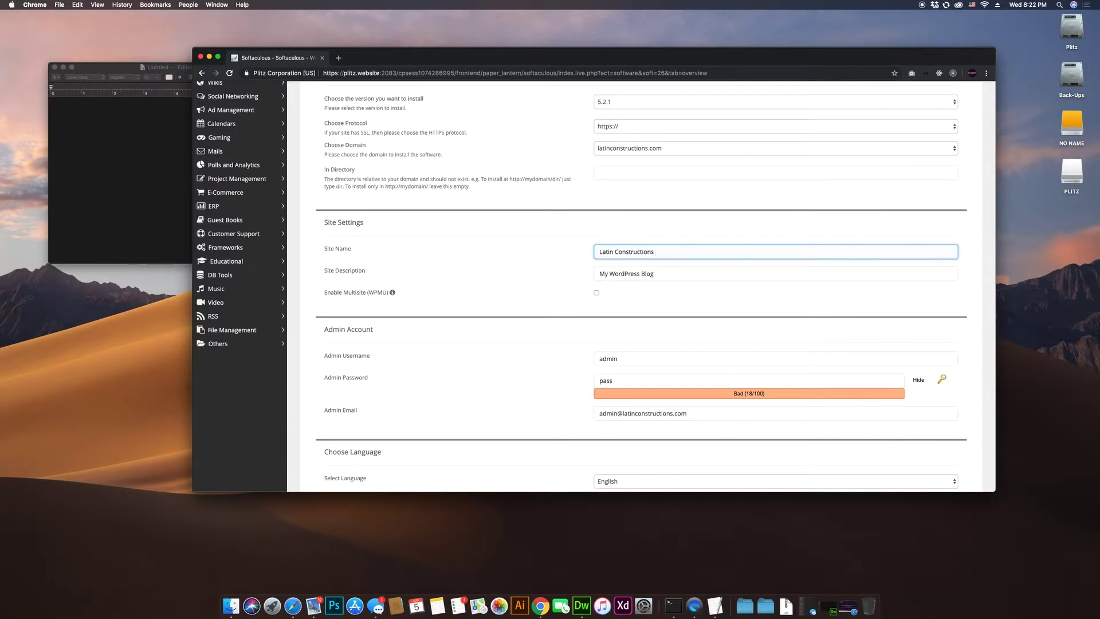
{"action": "type", "text": "of New York"}
Step: Set the site description to 'Plitz Corporation, Northport'
{"action": "key", "text": "Tab"}
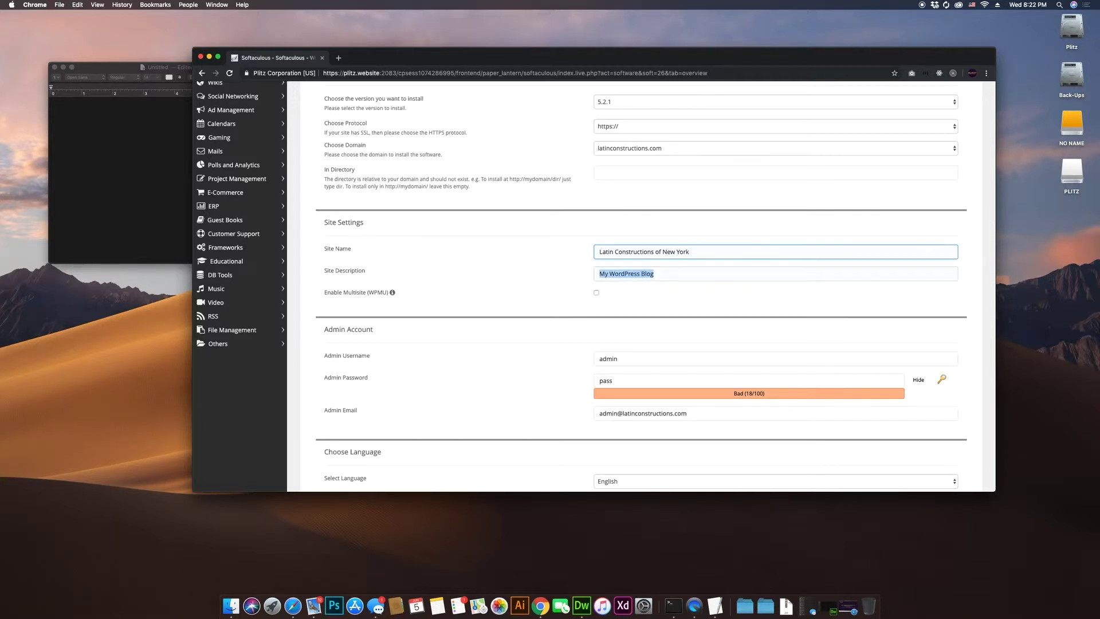
{"action": "type", "text": "Plitz"}
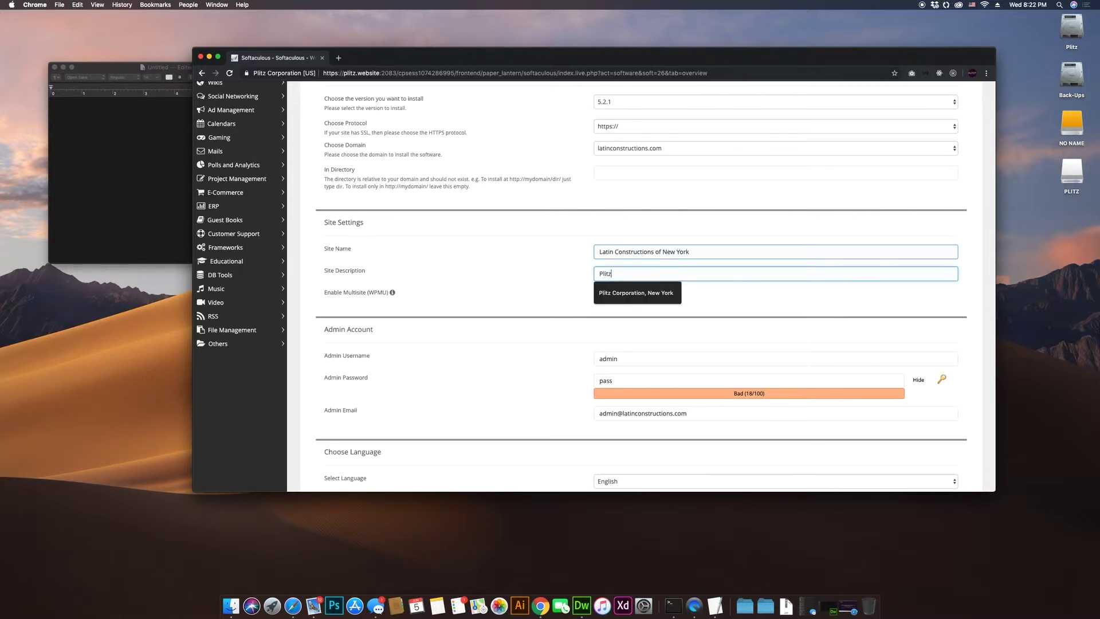
{"action": "type", "text": " Corporation, Lon"}
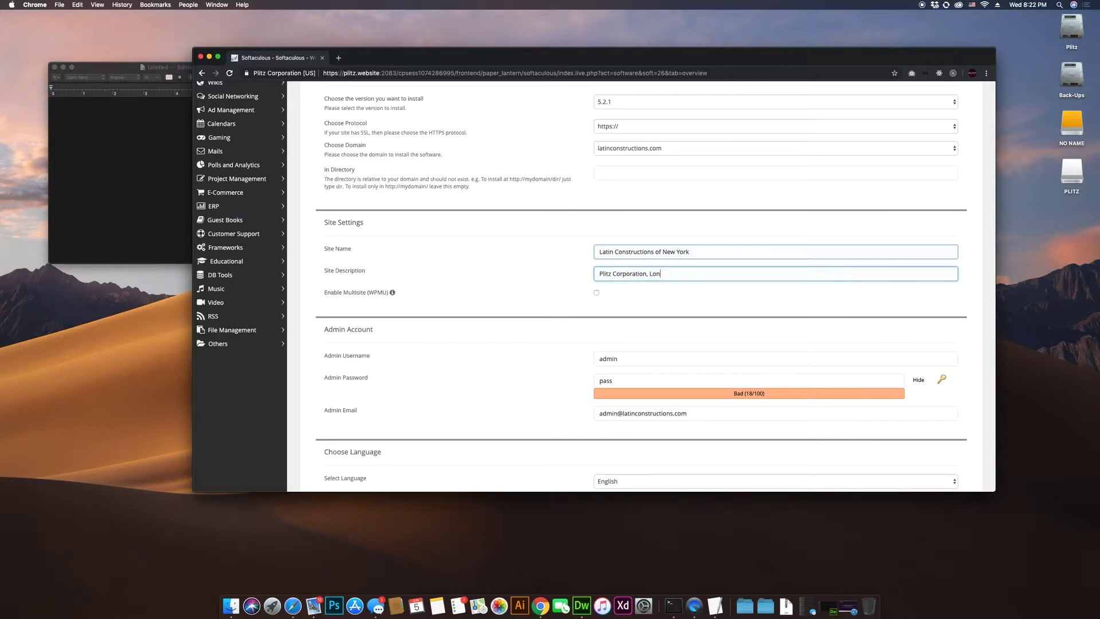
{"action": "type", "text": "g Isla"}
{"action": "key", "text": "BackSpace"}
{"action": "key", "text": "BackSpace"}
{"action": "key", "text": "BackSpace"}
{"action": "key", "text": "BackSpace"}
{"action": "key", "text": "BackSpace"}
{"action": "key", "text": "BackSpace"}
{"action": "key", "text": "BackSpace"}
{"action": "key", "text": "BackSpace"}
{"action": "type", "text": "Northport"}
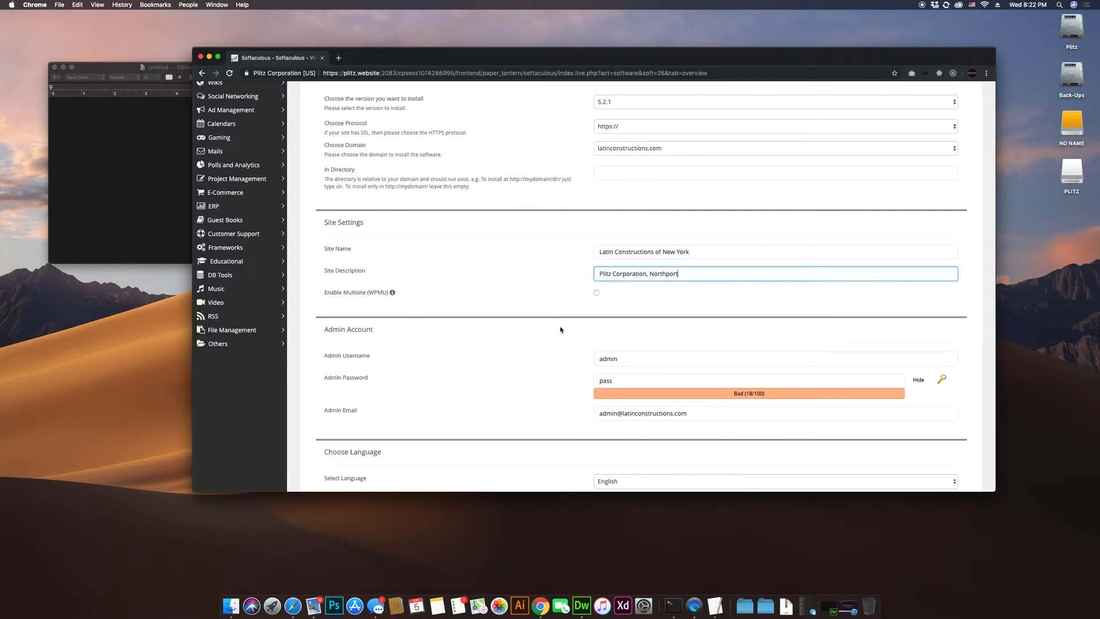
{"action": "mouse_move", "coordinate": [394, 297]}
Step: Replace the default admin username with a new one and enter the admin password
{"action": "scroll", "coordinate": [568, 330], "scroll_direction": "down", "scroll_amount": 2}
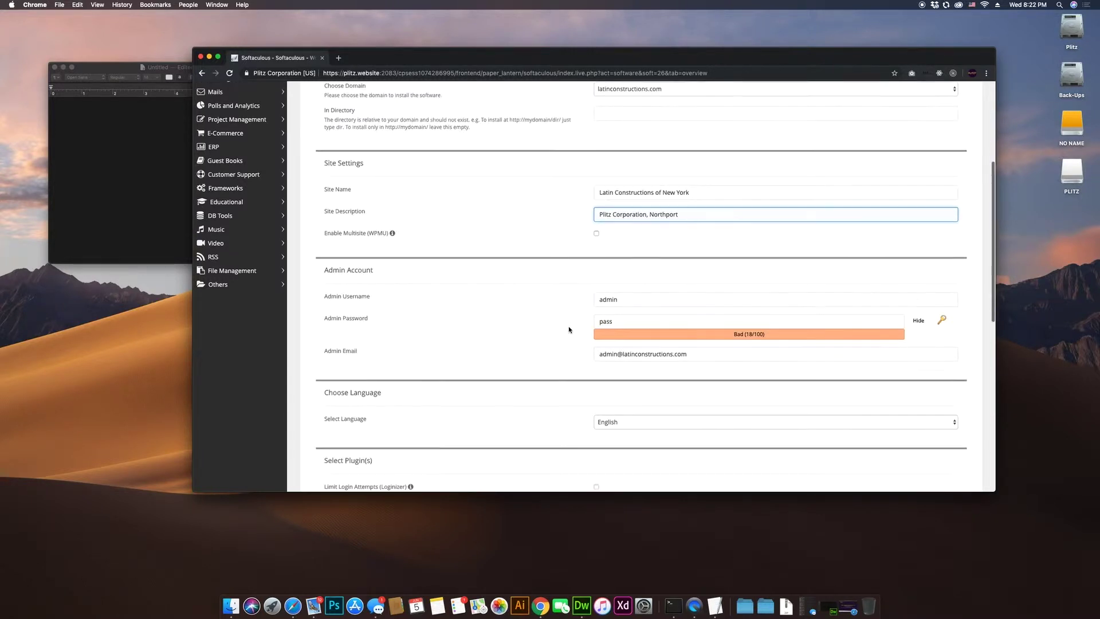
{"action": "double_click", "coordinate": [651, 298]}
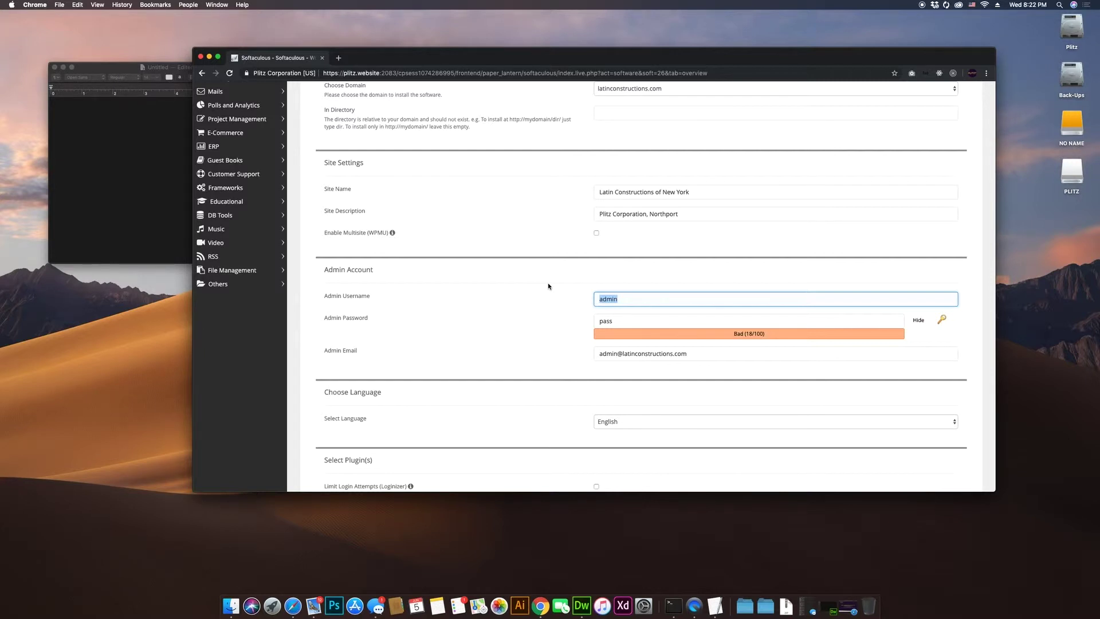
{"action": "type", "text": "m"}
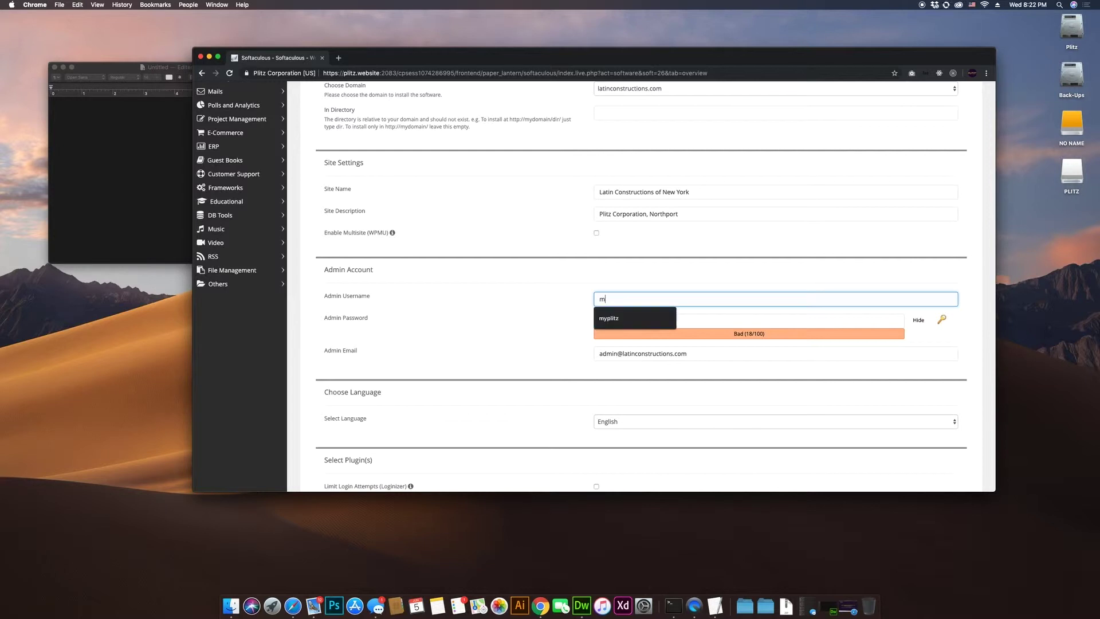
{"action": "type", "text": "yplitz"}
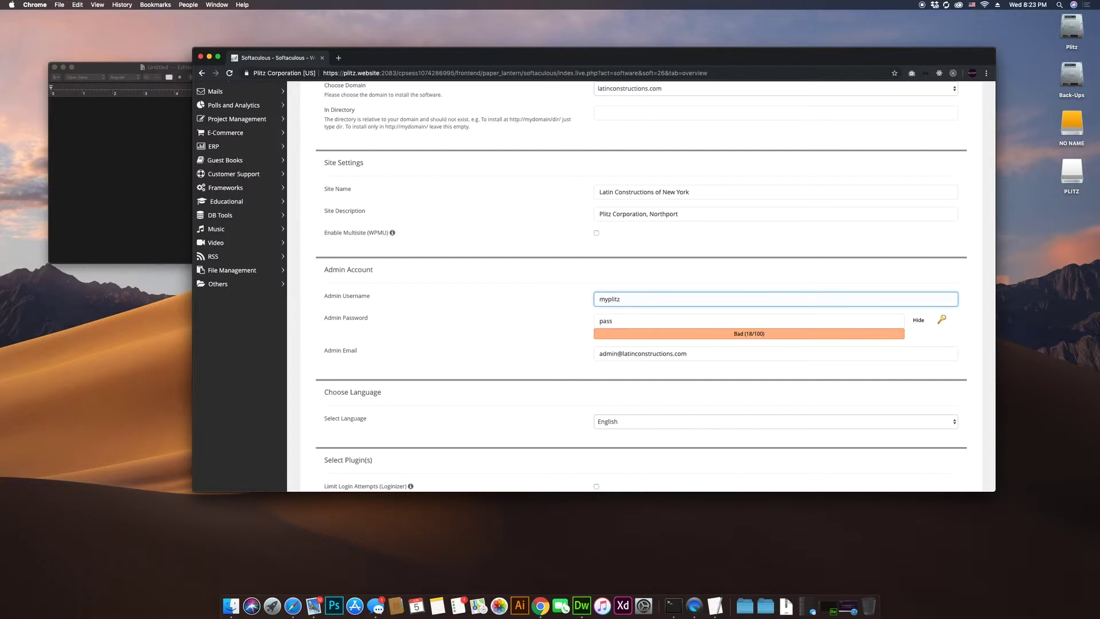
{"action": "key", "text": "Tab"}
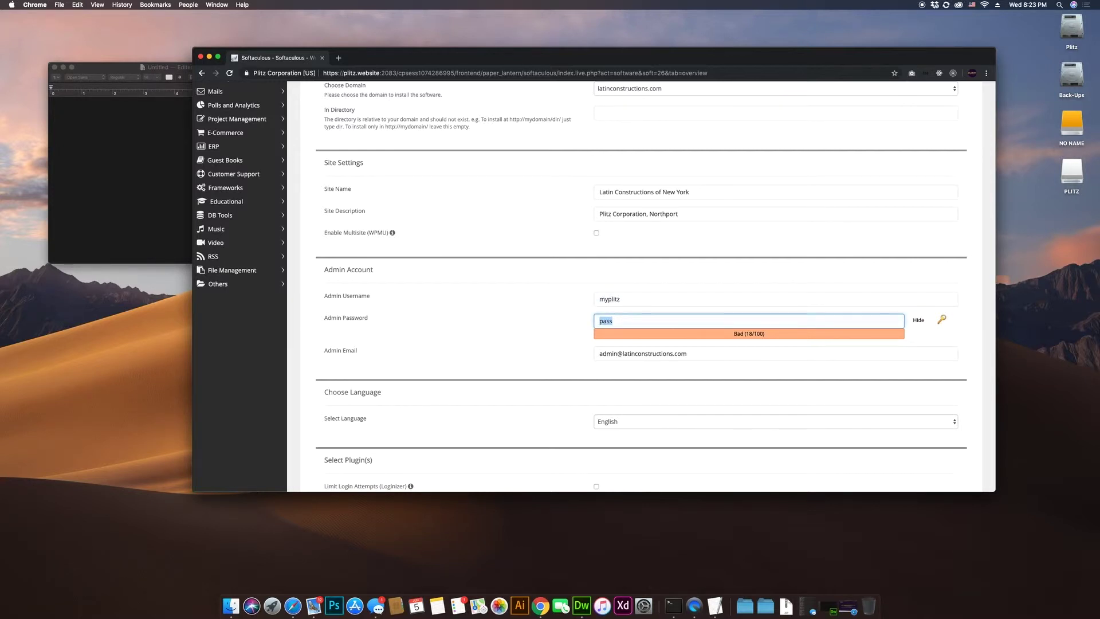
{"action": "type", "text": "Tu"}
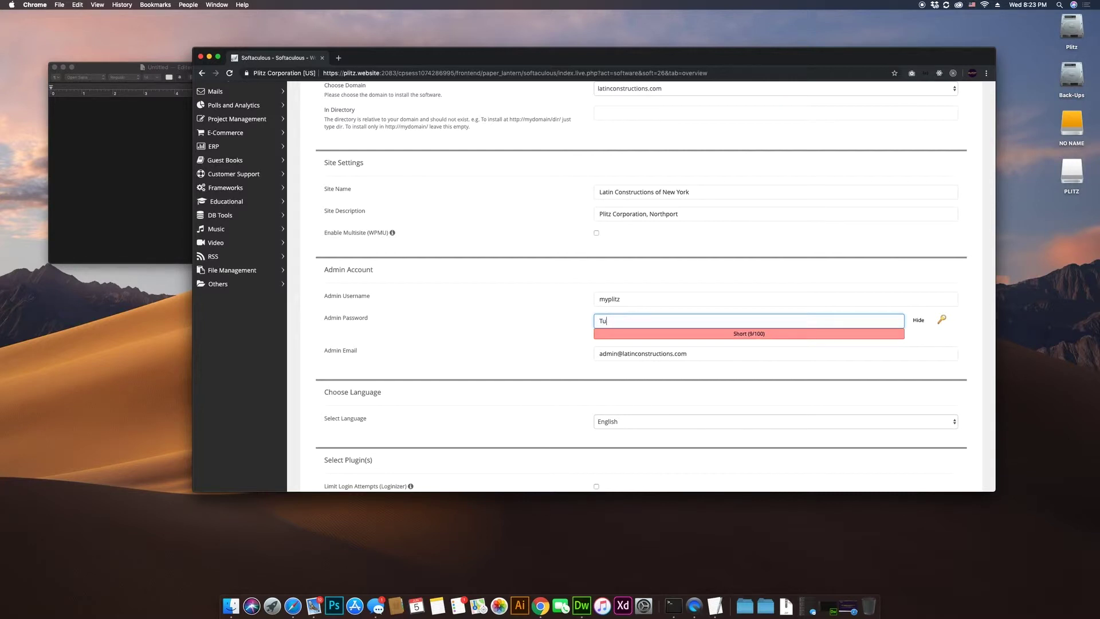
{"action": "type", "text": "torial123!"}
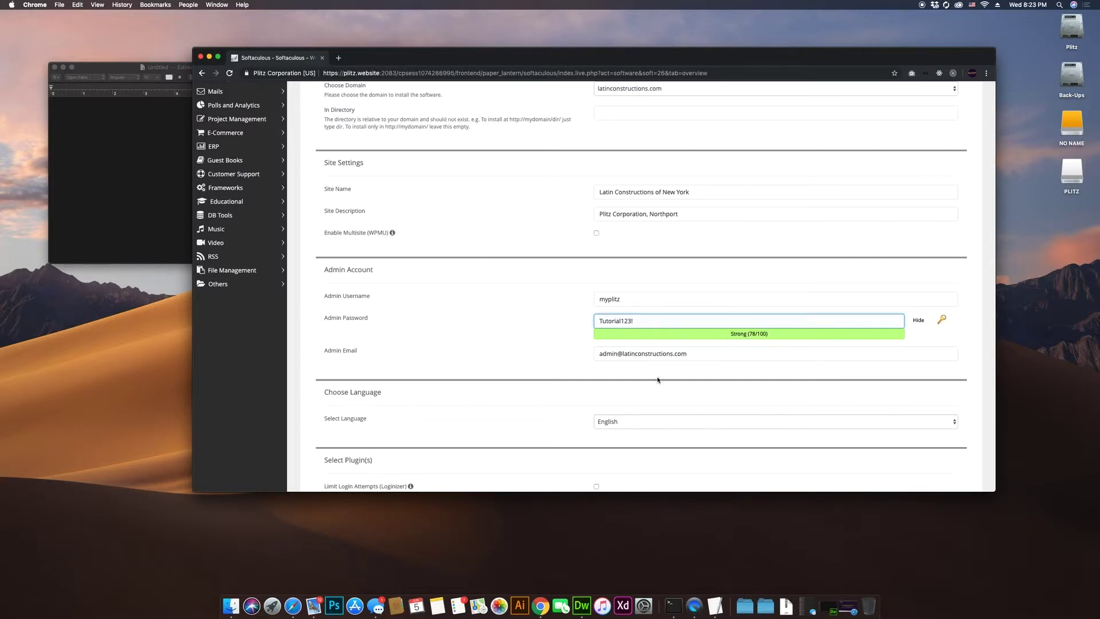
Step: Replace the admin e-mail with the suggested company webmaster address
{"action": "triple_click", "coordinate": [625, 354]}
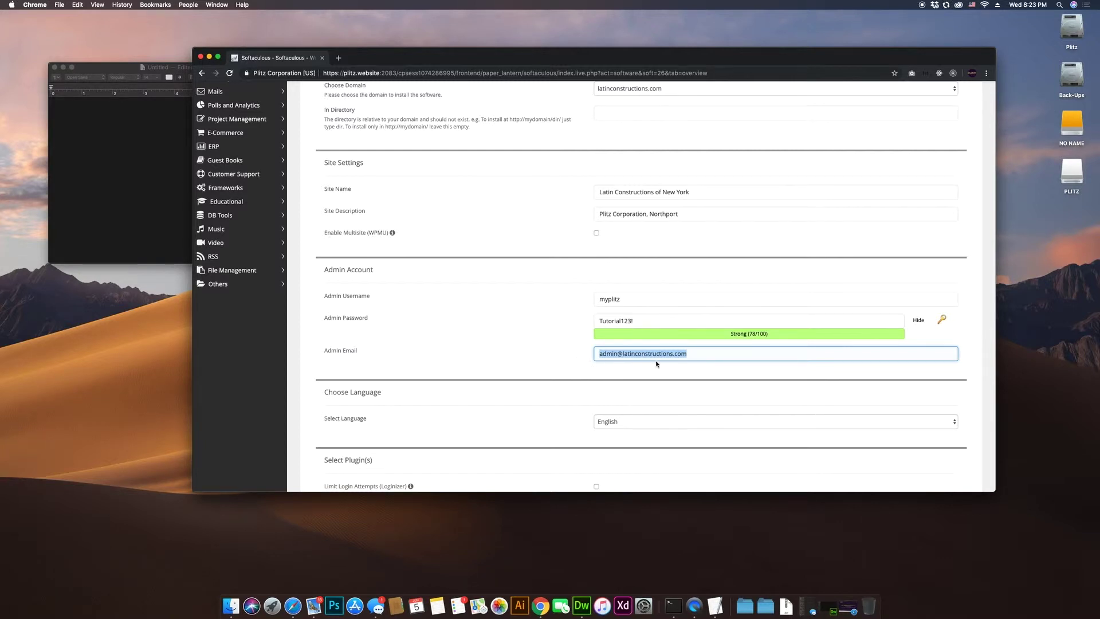
{"action": "scroll", "coordinate": [656, 363], "scroll_direction": "up", "scroll_amount": 1}
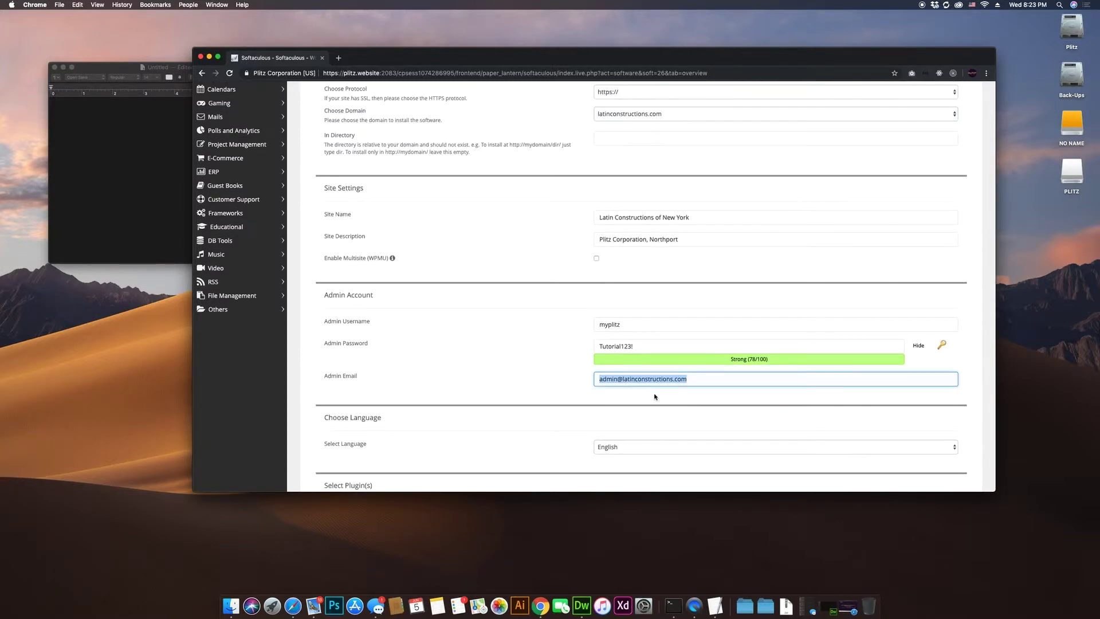
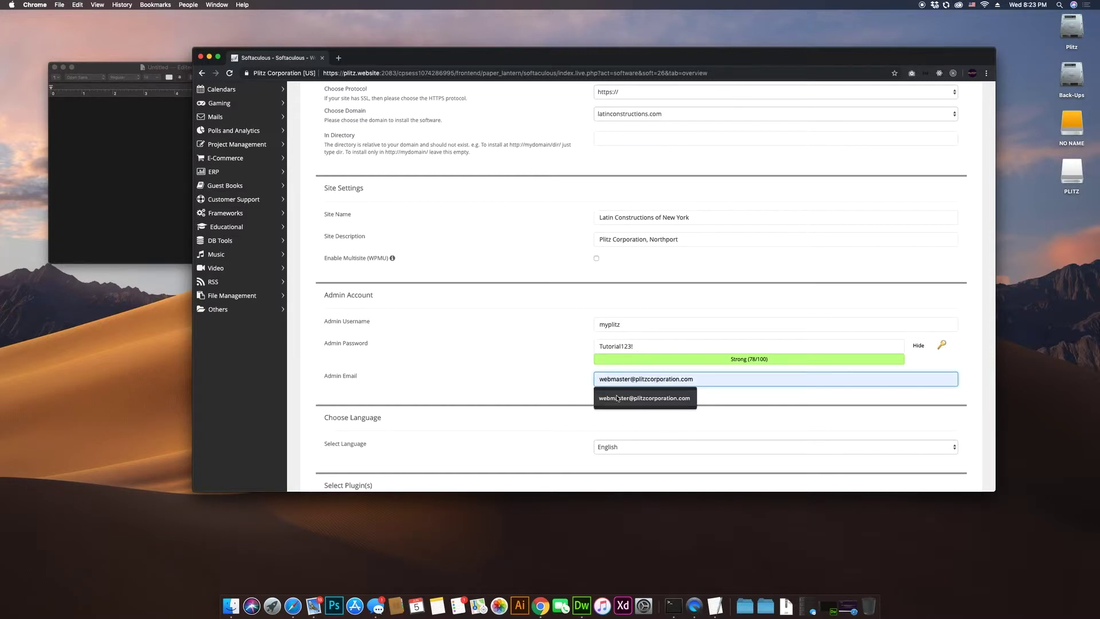
{"action": "left_click", "coordinate": [622, 398]}
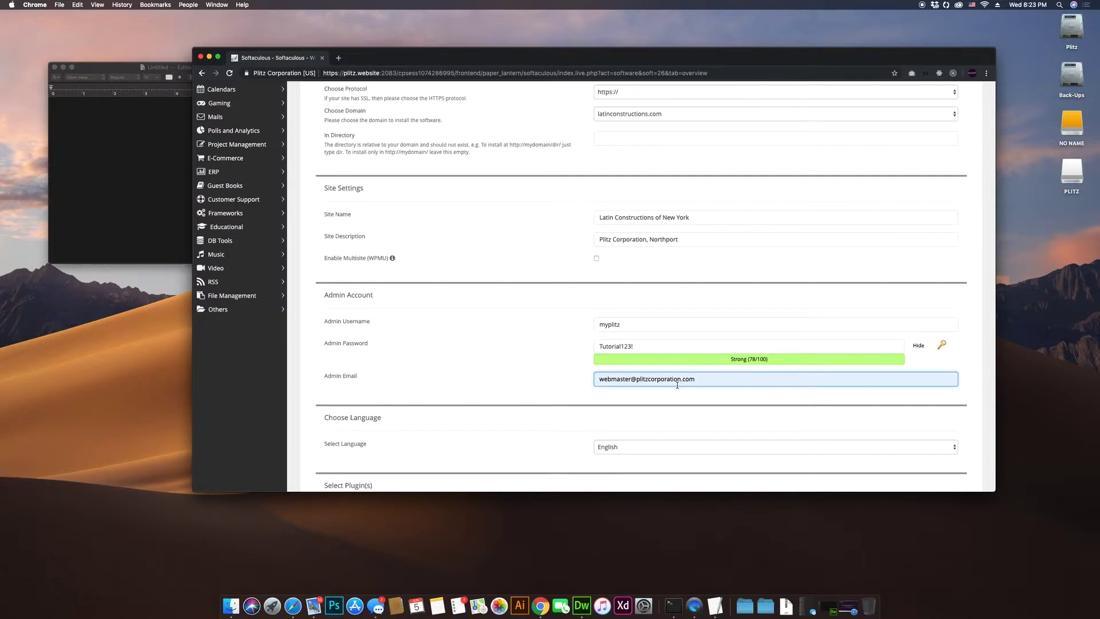
{"action": "left_click", "coordinate": [595, 384]}
{"action": "scroll", "coordinate": [618, 167], "scroll_direction": "up", "scroll_amount": 1}
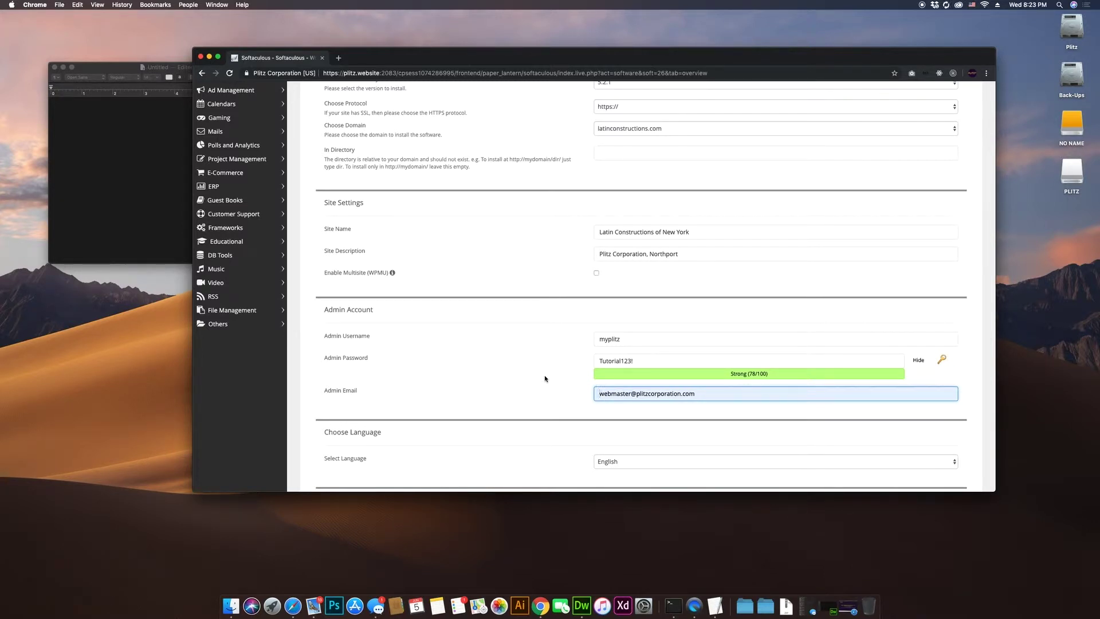
{"action": "scroll", "coordinate": [549, 404], "scroll_direction": "down", "scroll_amount": 5}
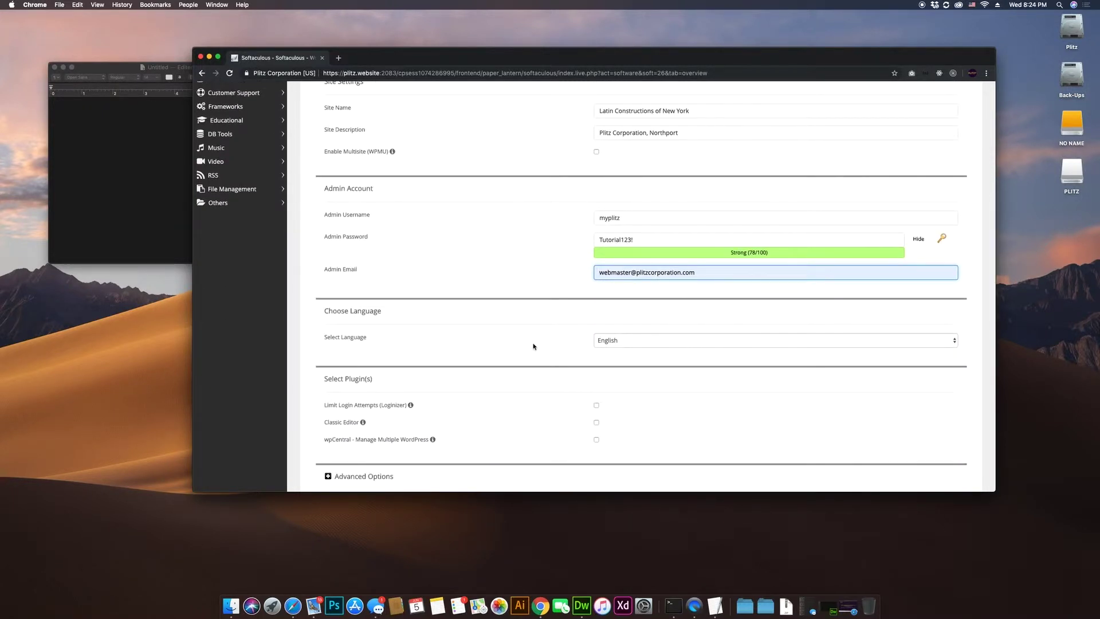
{"action": "left_click", "coordinate": [615, 343]}
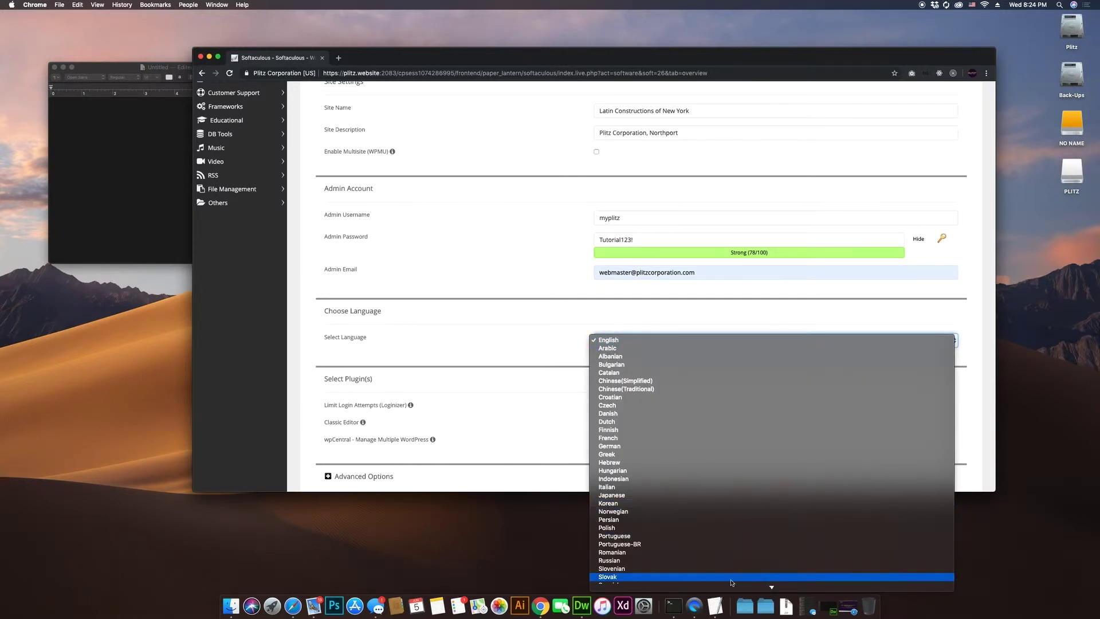
{"action": "mouse_move", "coordinate": [768, 587]}
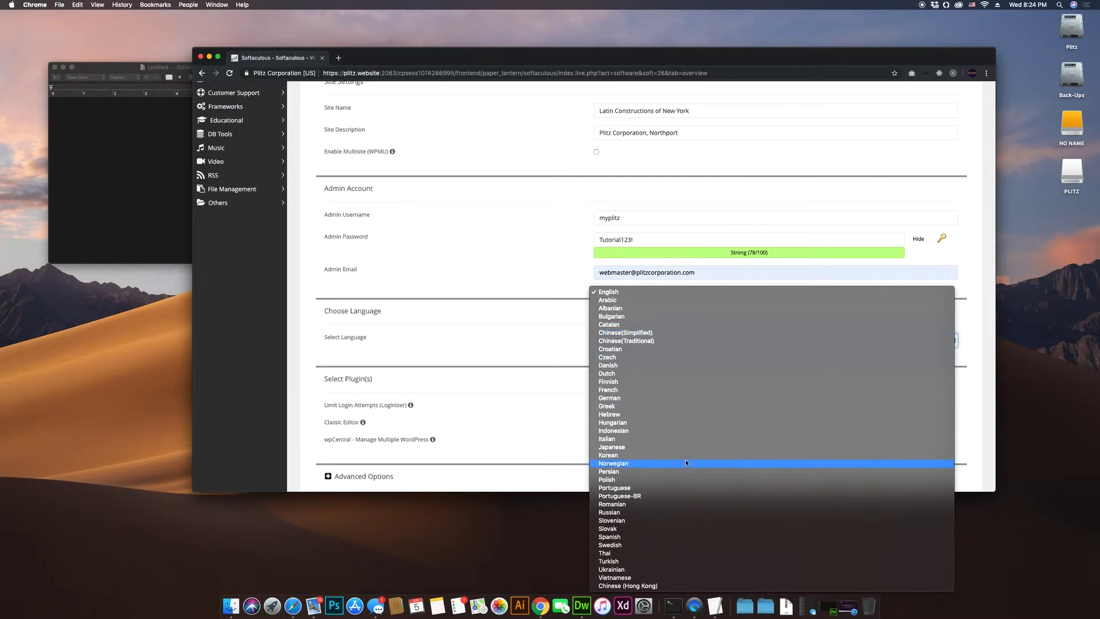
{"action": "left_click", "coordinate": [548, 348]}
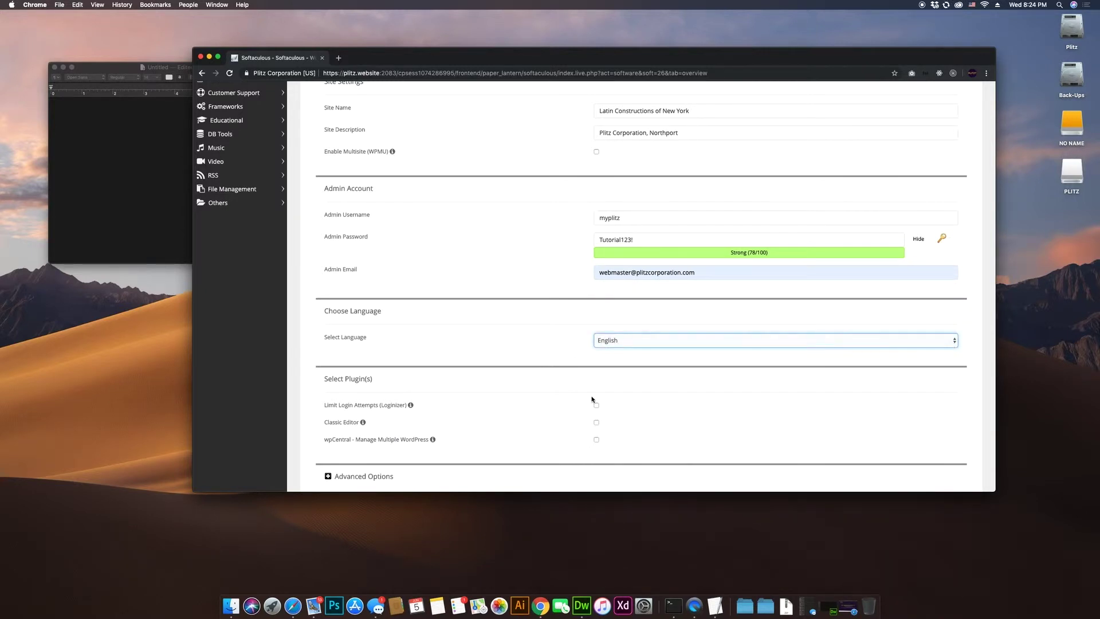
{"action": "scroll", "coordinate": [543, 409], "scroll_direction": "down", "scroll_amount": 2}
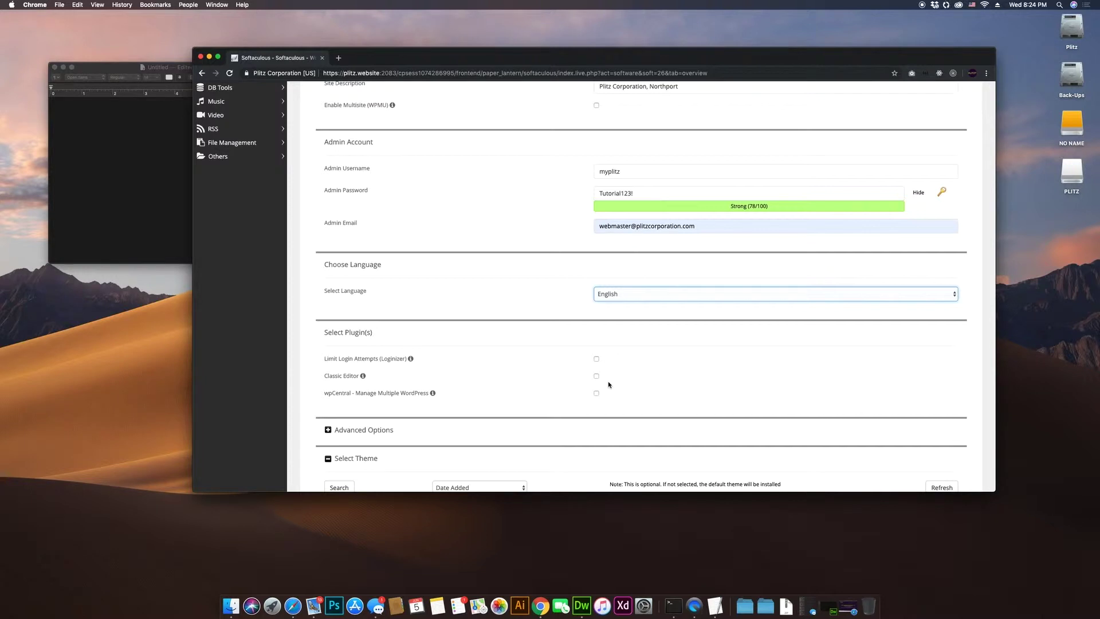
Step: Expand the Advanced Options section of the WordPress install form
{"action": "scroll", "coordinate": [609, 384], "scroll_direction": "down", "scroll_amount": 2}
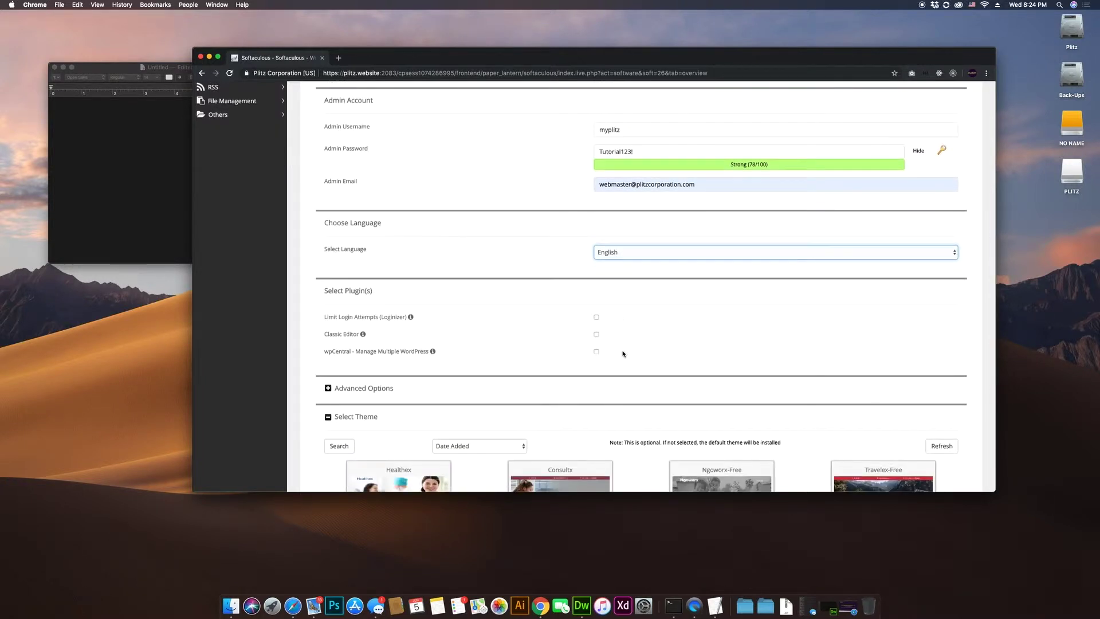
{"action": "left_click", "coordinate": [598, 357]}
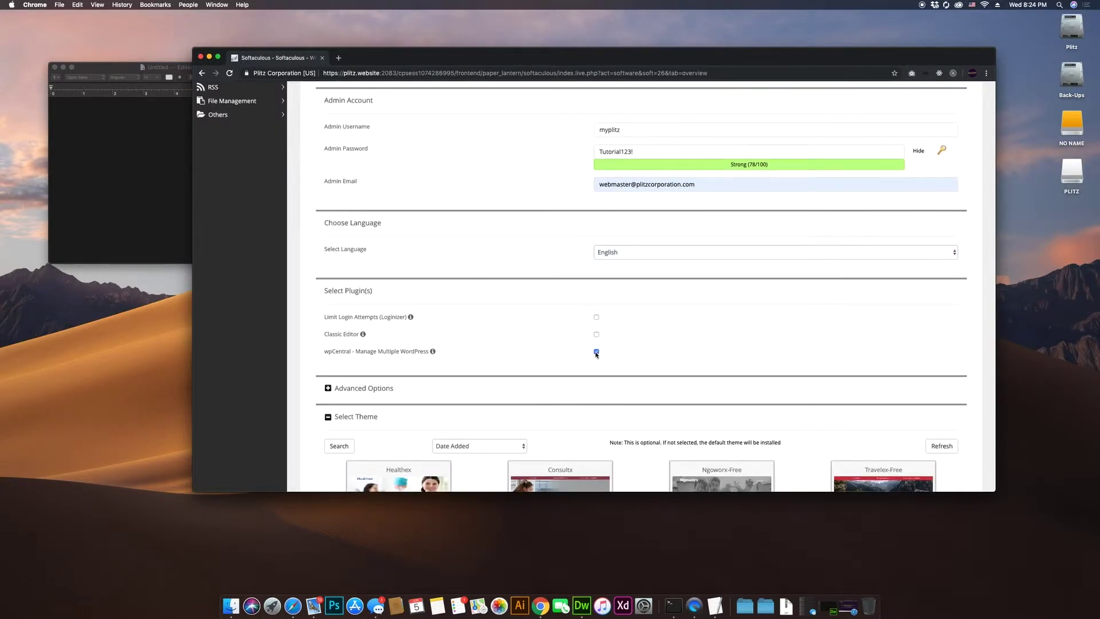
{"action": "mouse_move", "coordinate": [444, 355]}
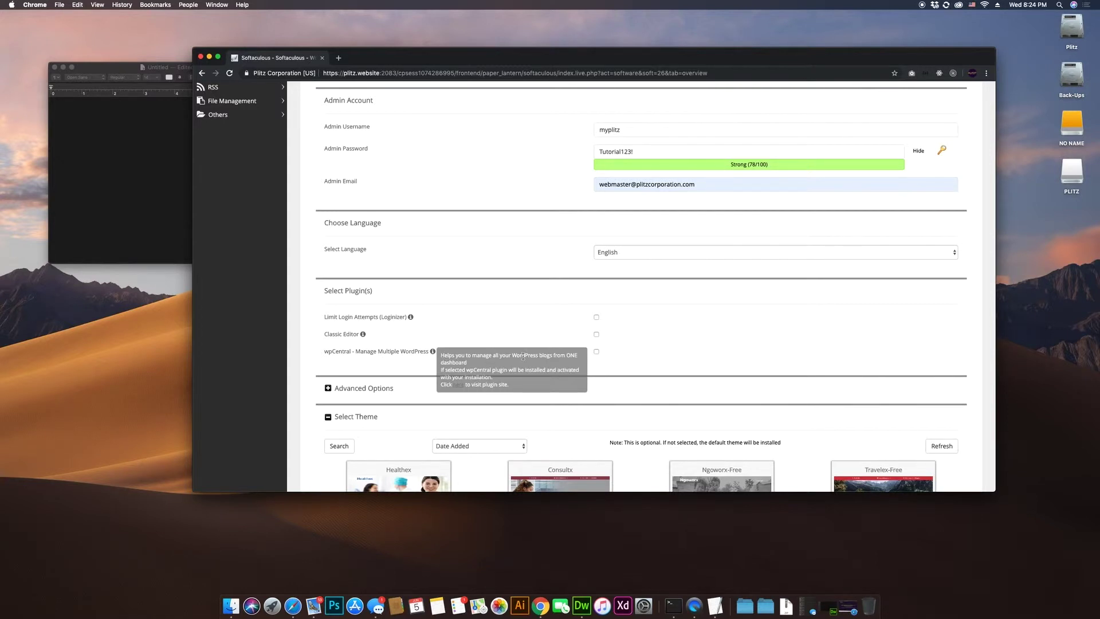
{"action": "scroll", "coordinate": [523, 357], "scroll_direction": "down", "scroll_amount": 5}
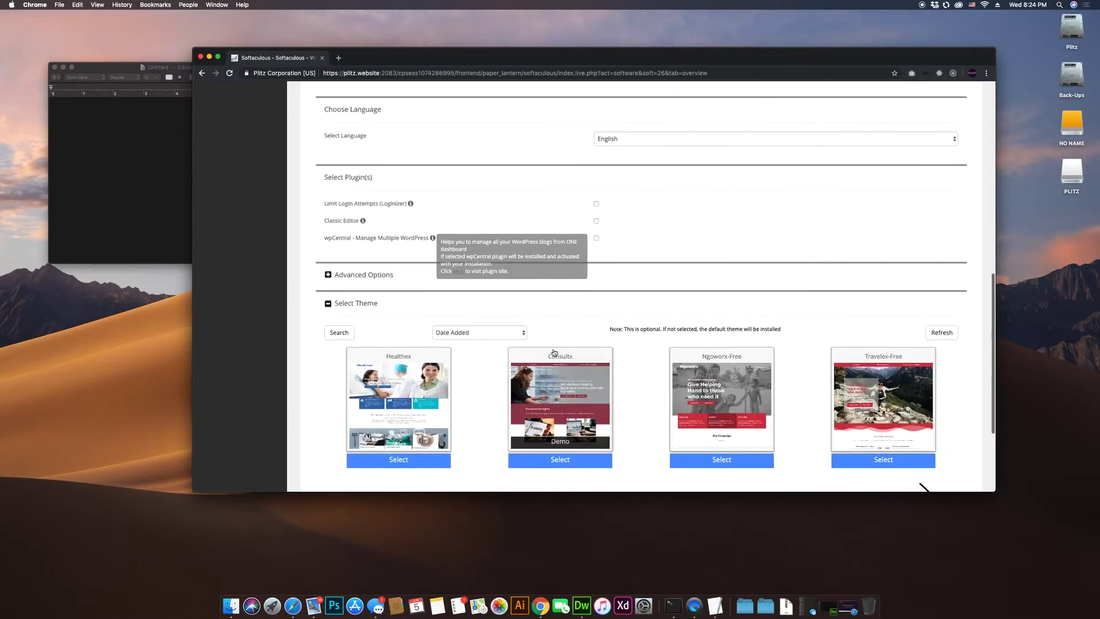
{"action": "left_click", "coordinate": [359, 282]}
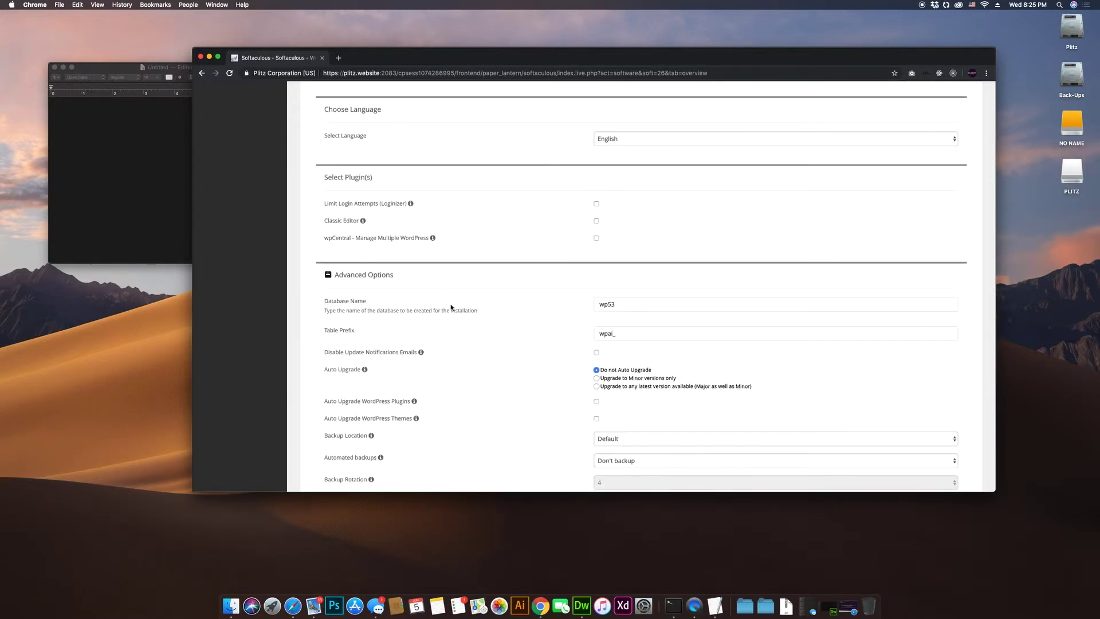
{"action": "scroll", "coordinate": [450, 307], "scroll_direction": "down", "scroll_amount": 2}
{"action": "scroll", "coordinate": [451, 307], "scroll_direction": "down", "scroll_amount": 1}
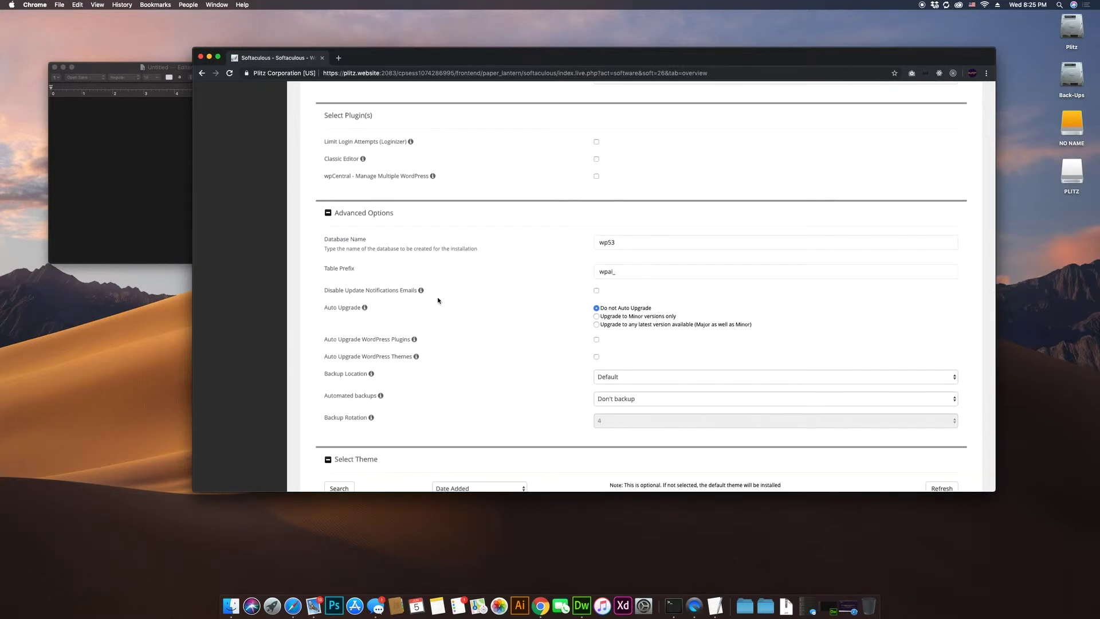
Step: Set Auto Upgrade to 'Upgrade to any latest version available', major and minor
{"action": "left_click", "coordinate": [637, 270]}
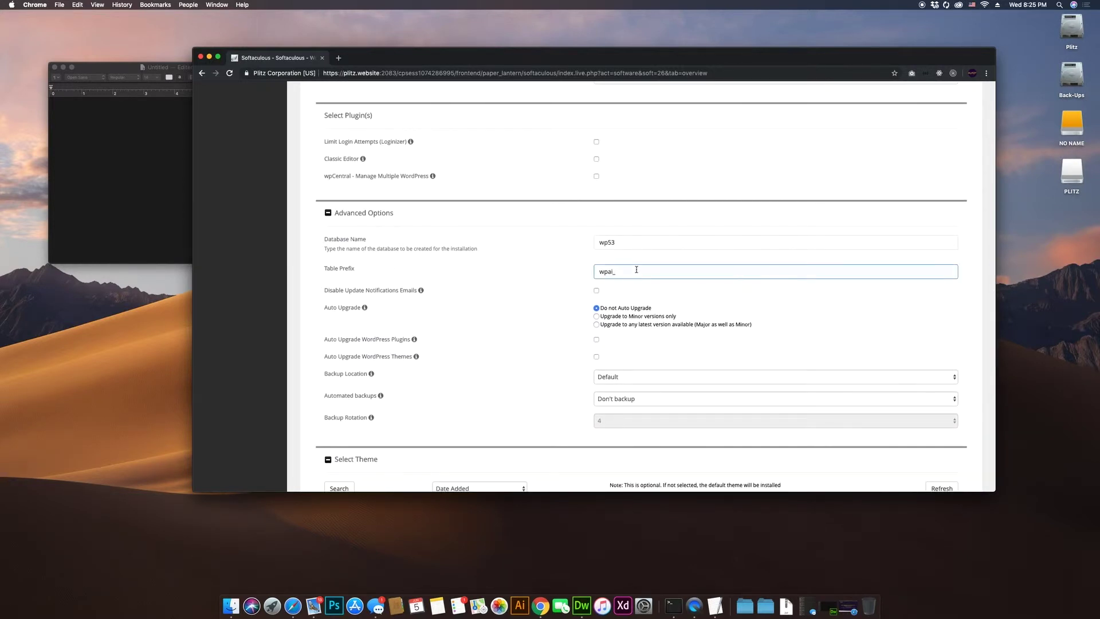
{"action": "left_click", "coordinate": [516, 276]}
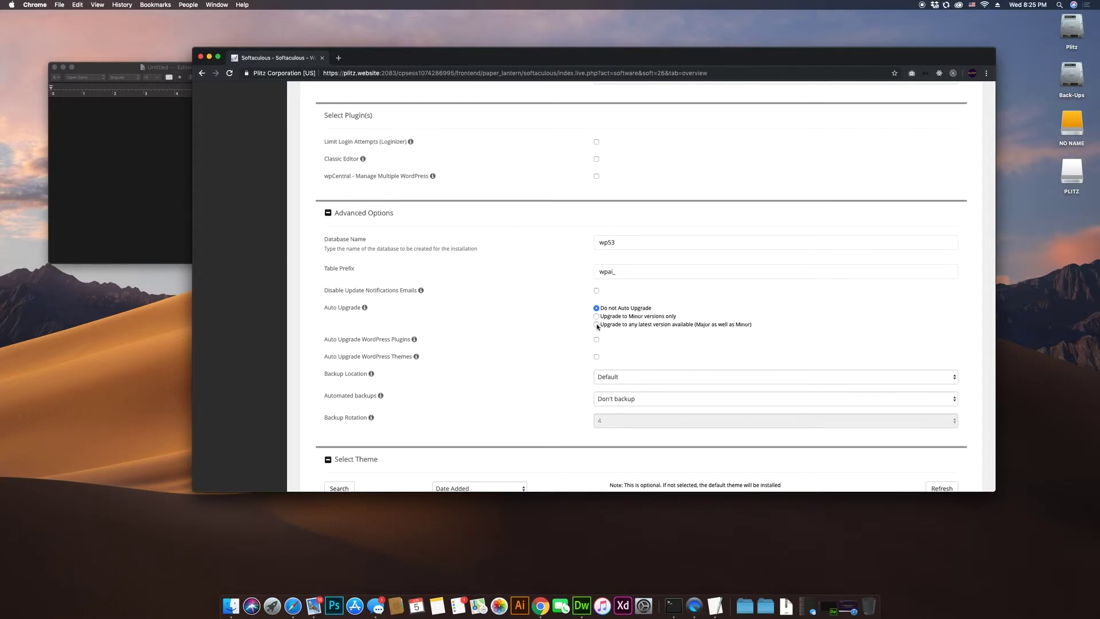
{"action": "left_click", "coordinate": [596, 316]}
{"action": "left_click", "coordinate": [629, 275]}
{"action": "scroll", "coordinate": [629, 277], "scroll_direction": "up", "scroll_amount": 12}
{"action": "scroll", "coordinate": [636, 281], "scroll_direction": "down", "scroll_amount": 7}
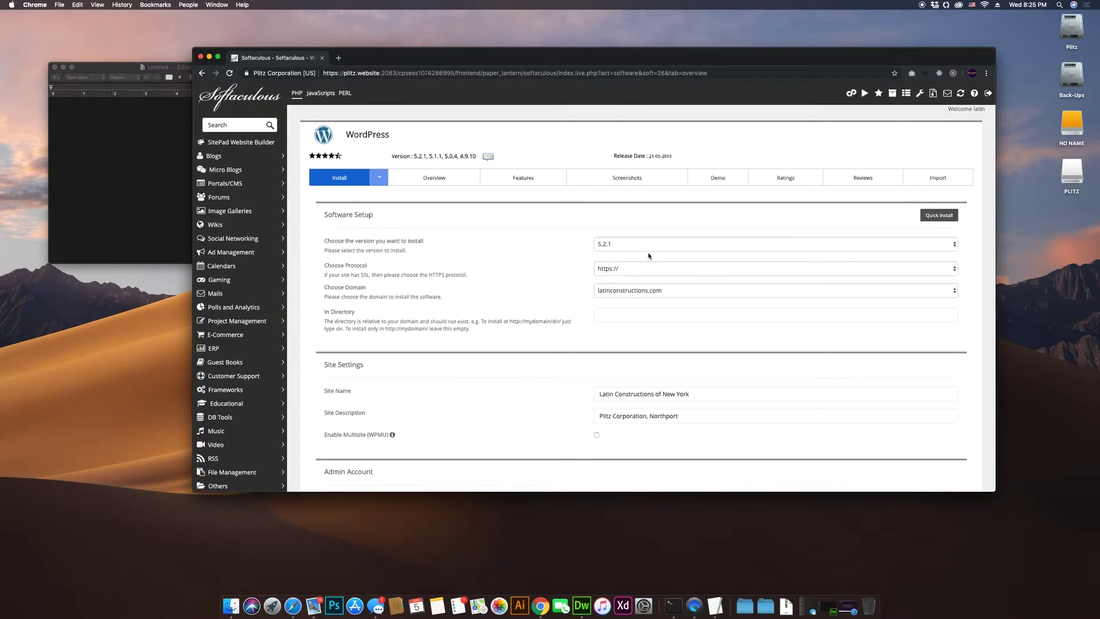
{"action": "scroll", "coordinate": [650, 254], "scroll_direction": "down", "scroll_amount": 8}
{"action": "scroll", "coordinate": [613, 282], "scroll_direction": "up", "scroll_amount": 2}
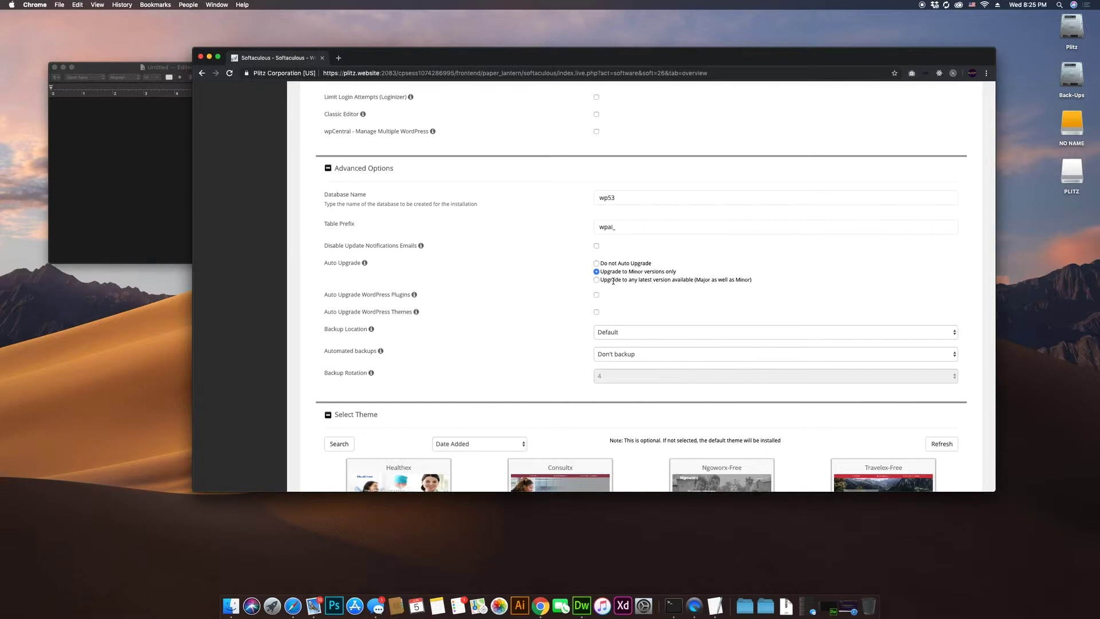
{"action": "left_click", "coordinate": [596, 280]}
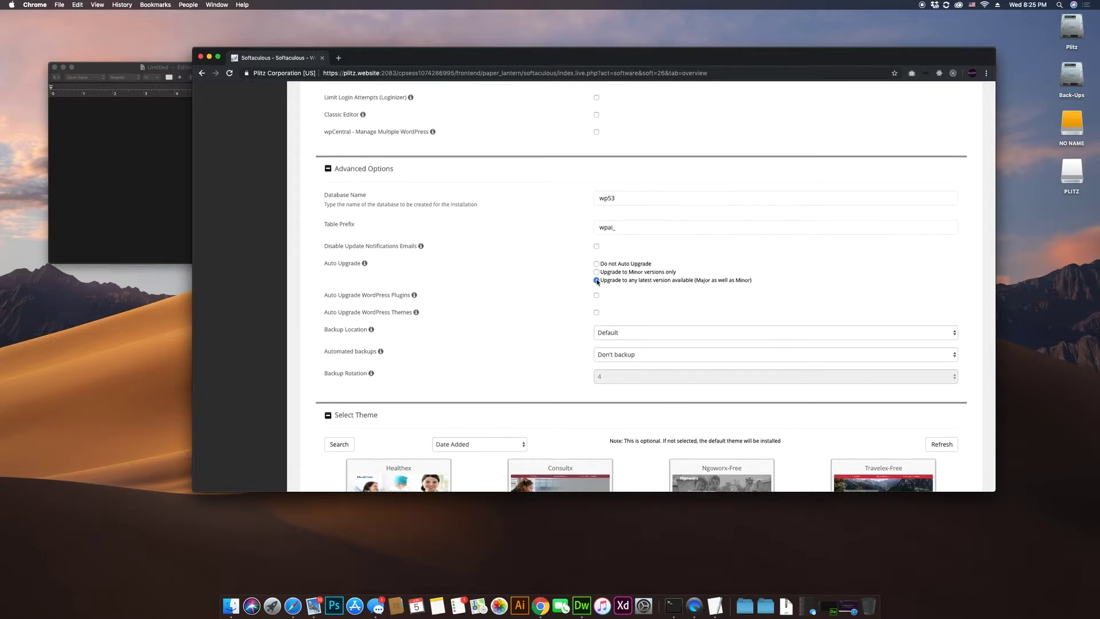
Step: Switch Auto Upgrade to 'Do not Auto Upgrade', leaving plugin and theme upgrades unticked
{"action": "scroll", "coordinate": [648, 286], "scroll_direction": "up", "scroll_amount": 1}
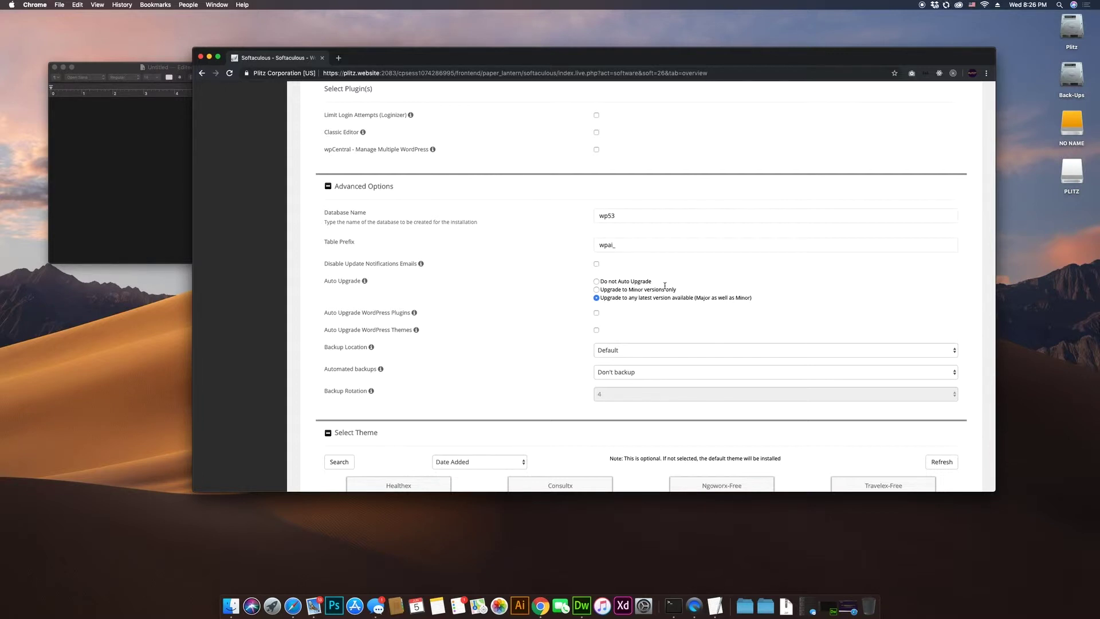
{"action": "left_click", "coordinate": [597, 282]}
{"action": "left_click", "coordinate": [597, 314]}
{"action": "left_click", "coordinate": [597, 331]}
{"action": "left_click", "coordinate": [596, 313]}
{"action": "left_click", "coordinate": [596, 331]}
{"action": "scroll", "coordinate": [598, 336], "scroll_direction": "down", "scroll_amount": 1}
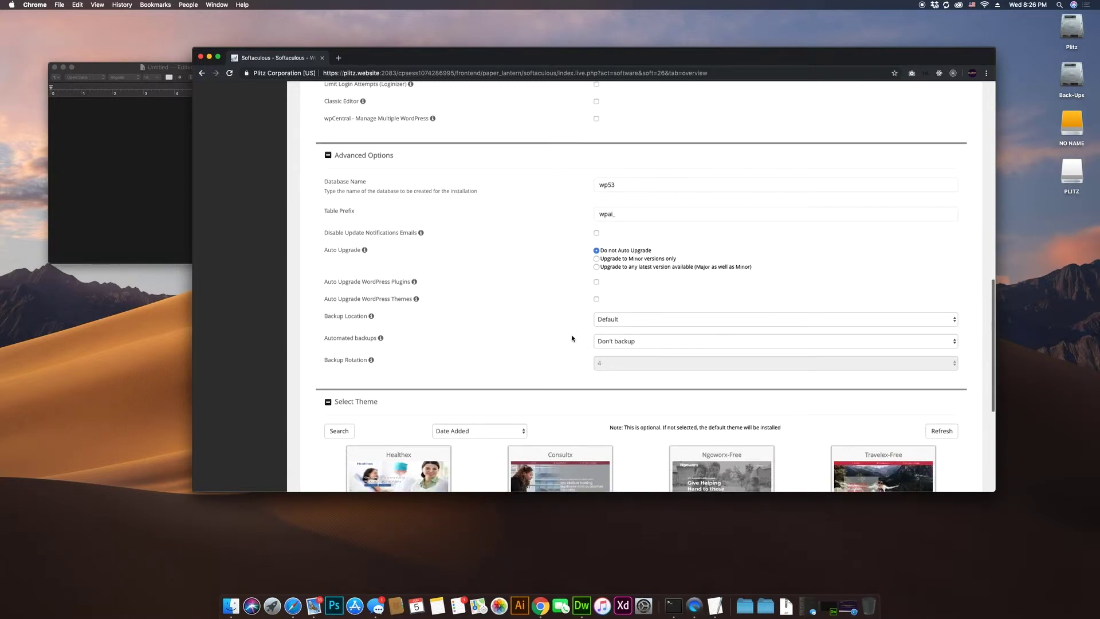
{"action": "left_click", "coordinate": [617, 320]}
{"action": "scroll", "coordinate": [617, 326], "scroll_direction": "down", "scroll_amount": 2}
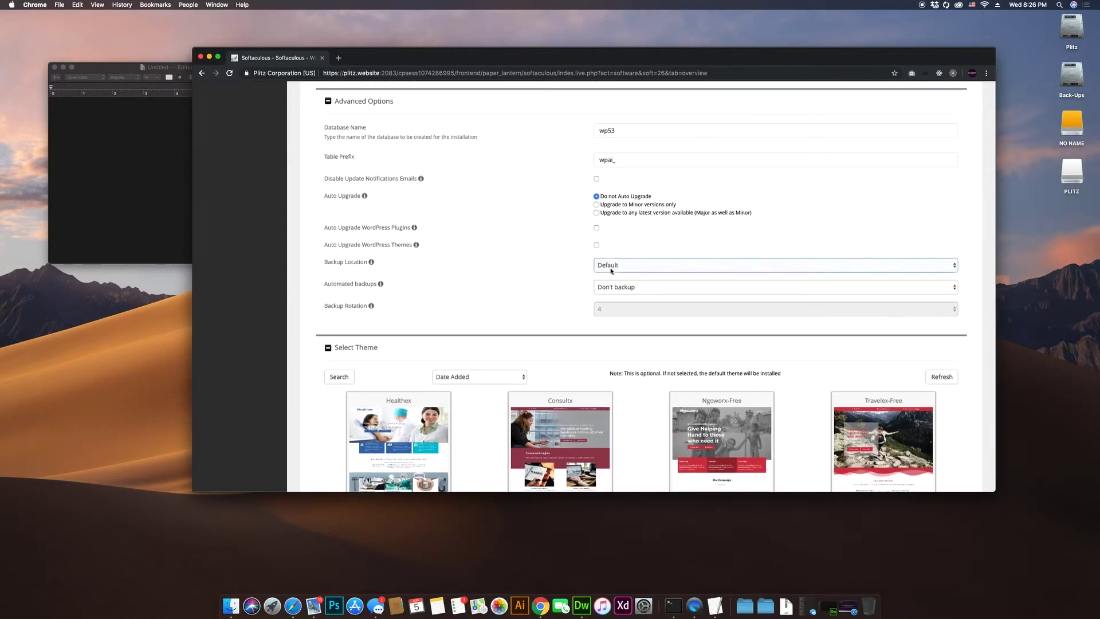
{"action": "scroll", "coordinate": [579, 272], "scroll_direction": "up", "scroll_amount": 1}
{"action": "scroll", "coordinate": [579, 272], "scroll_direction": "down", "scroll_amount": 1}
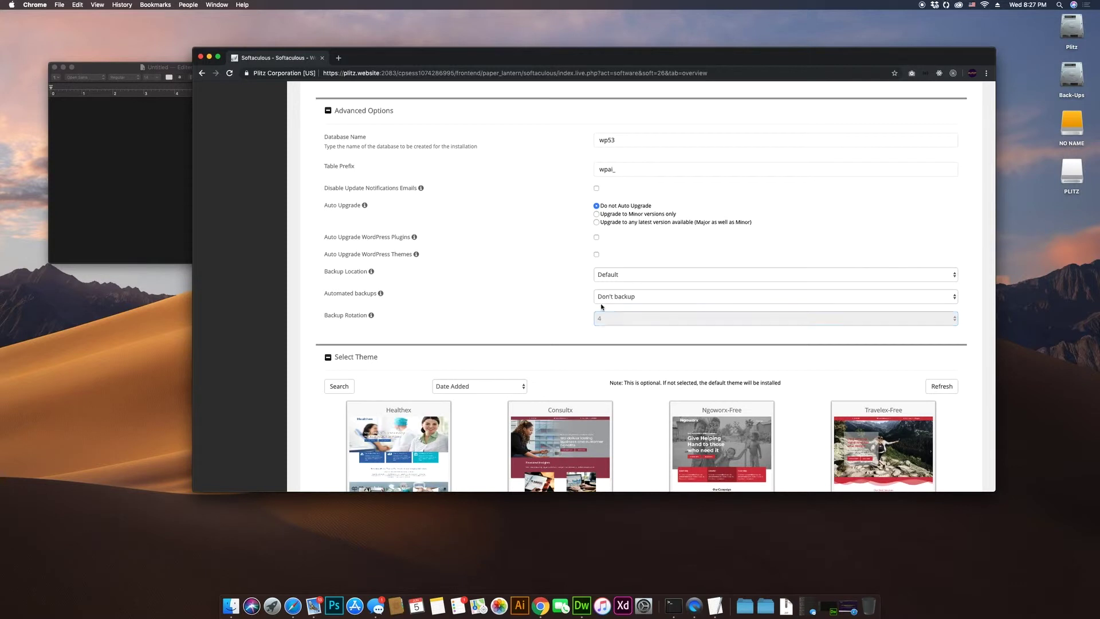
Step: Try backup settings: local backup location, monthly automated backups, keeping 2 backups
{"action": "left_click", "coordinate": [627, 278]}
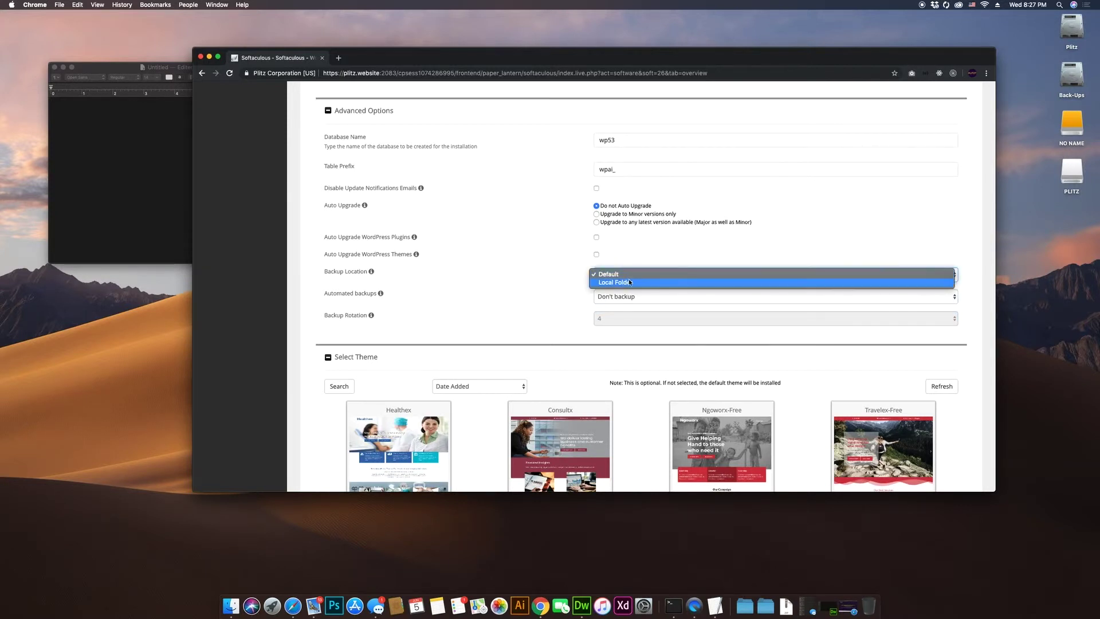
{"action": "left_click", "coordinate": [632, 282]}
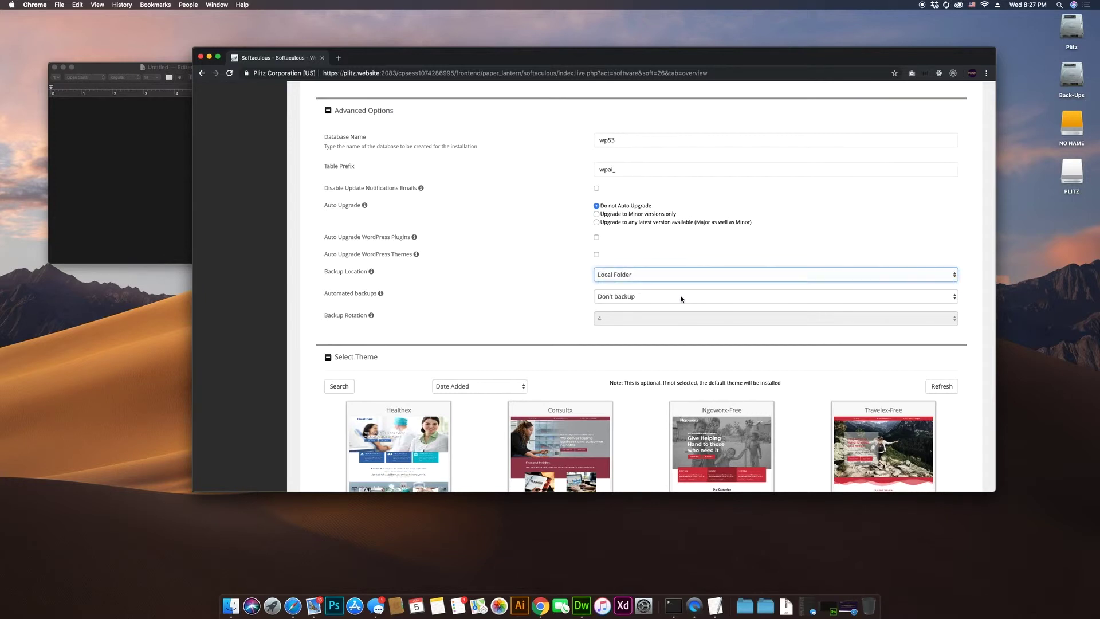
{"action": "left_click", "coordinate": [630, 298]}
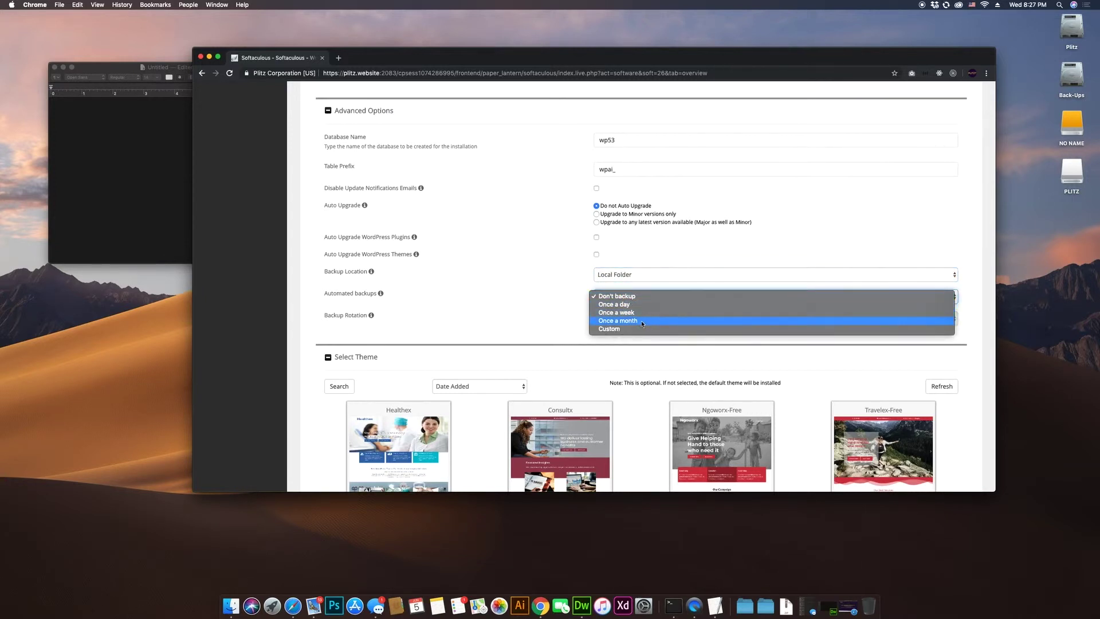
{"action": "left_click", "coordinate": [644, 321]}
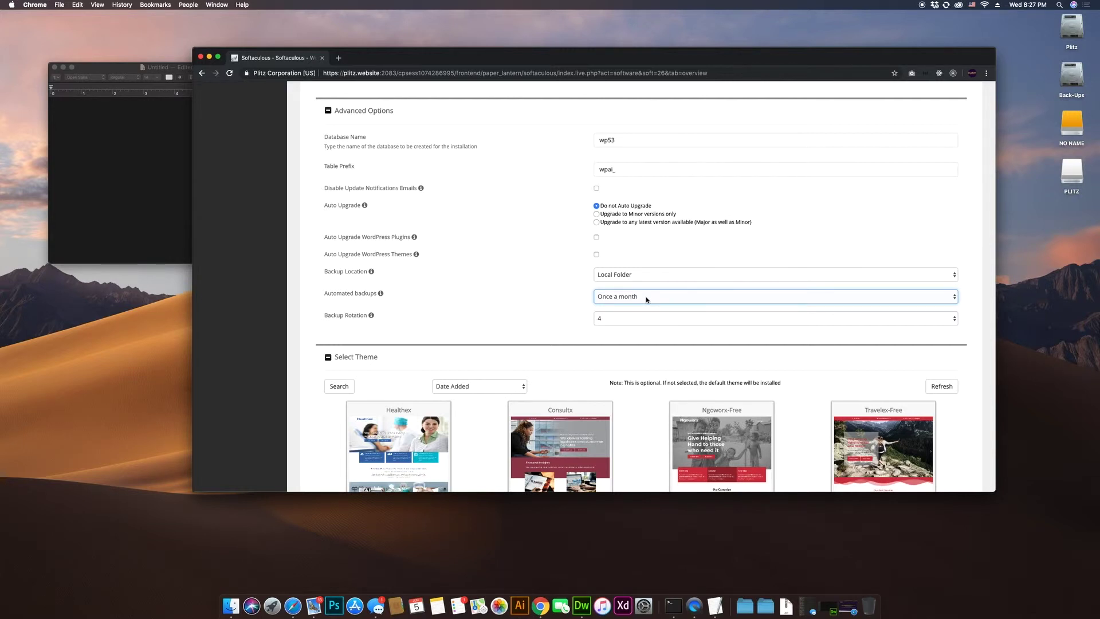
{"action": "left_click", "coordinate": [645, 297]}
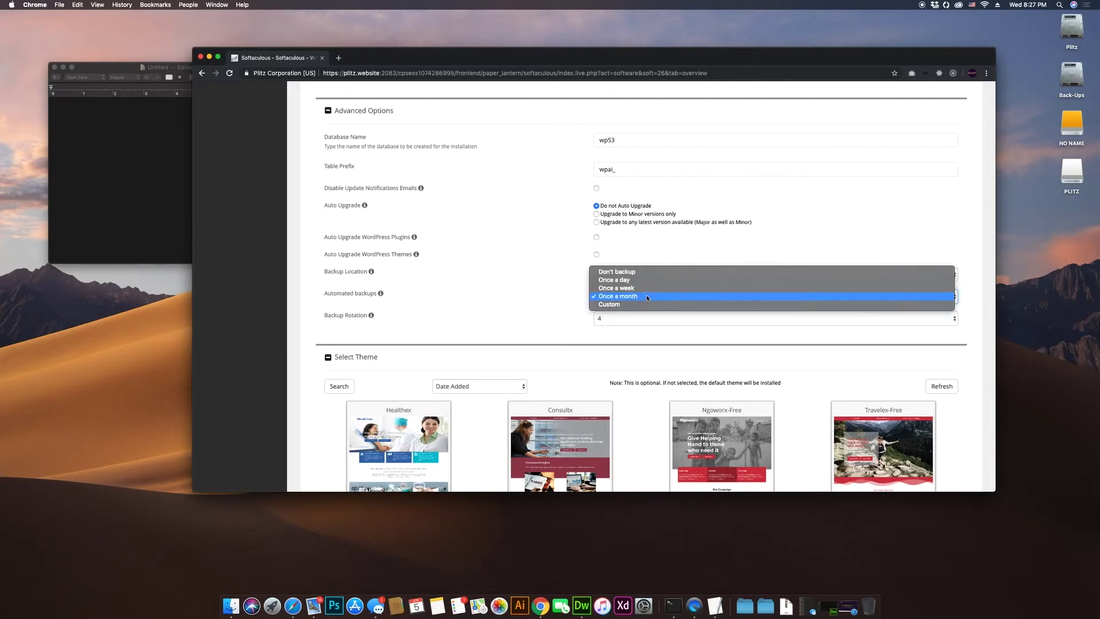
{"action": "left_click", "coordinate": [551, 294]}
{"action": "left_click", "coordinate": [624, 322]}
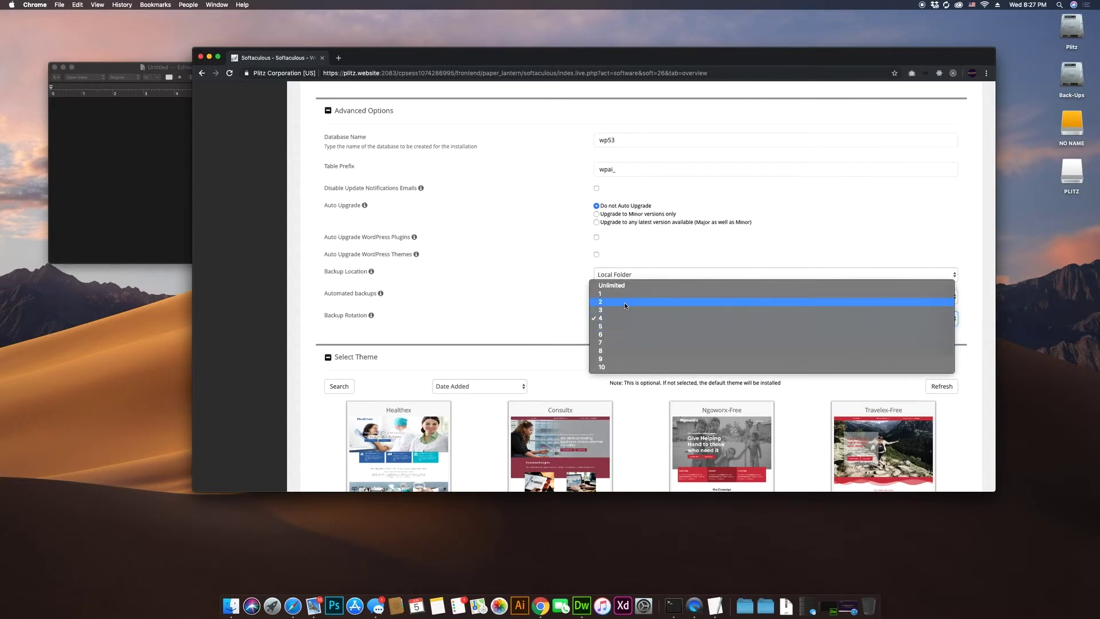
{"action": "left_click", "coordinate": [622, 303]}
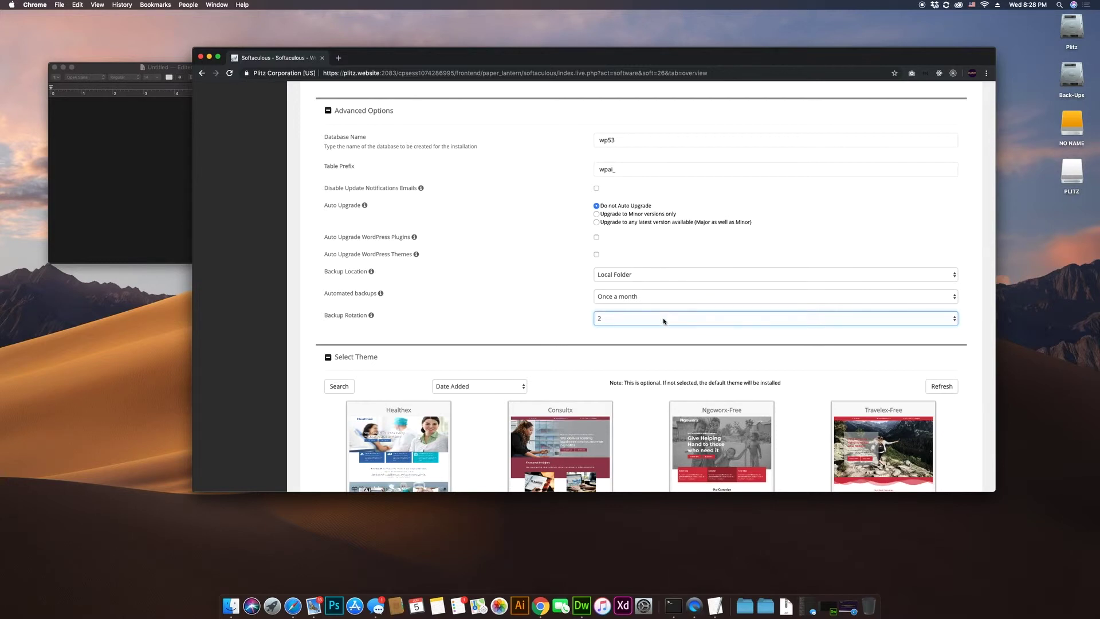
Step: Reset backup location to Default, set automated backups to Don't backup, and install
{"action": "left_click", "coordinate": [662, 275]}
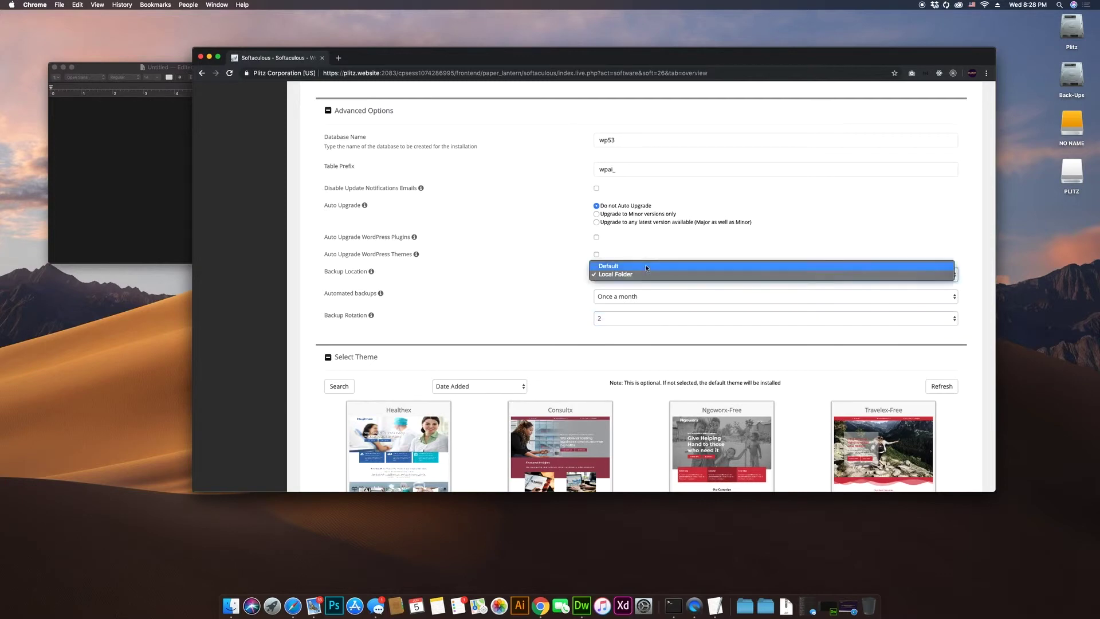
{"action": "left_click", "coordinate": [630, 265]}
{"action": "left_click", "coordinate": [644, 296]}
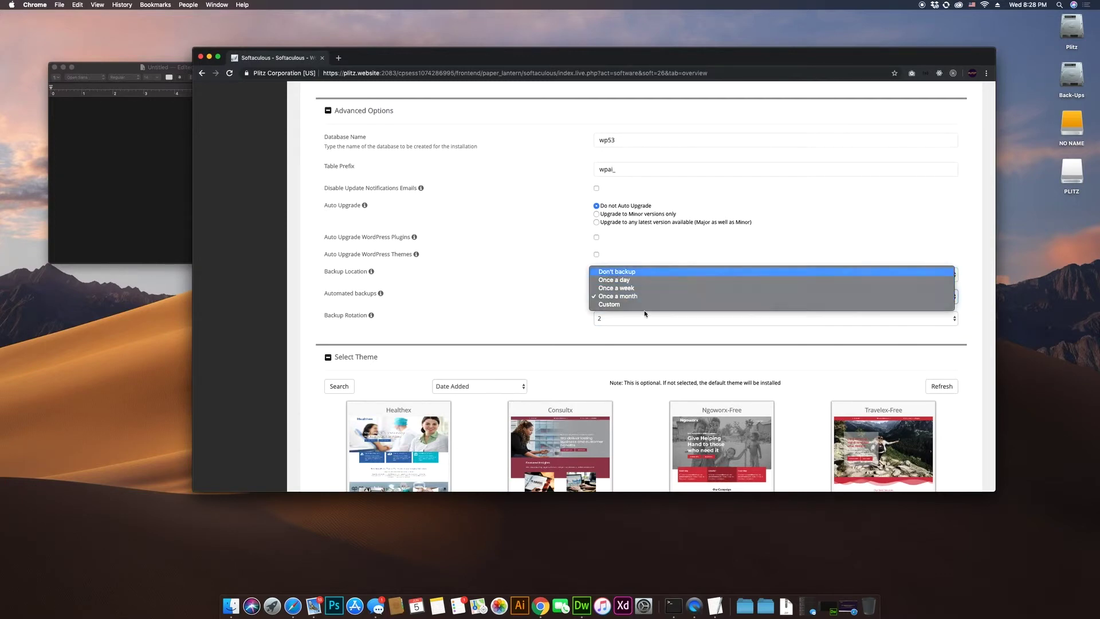
{"action": "left_click", "coordinate": [642, 272]}
{"action": "scroll", "coordinate": [555, 335], "scroll_direction": "down", "scroll_amount": 4}
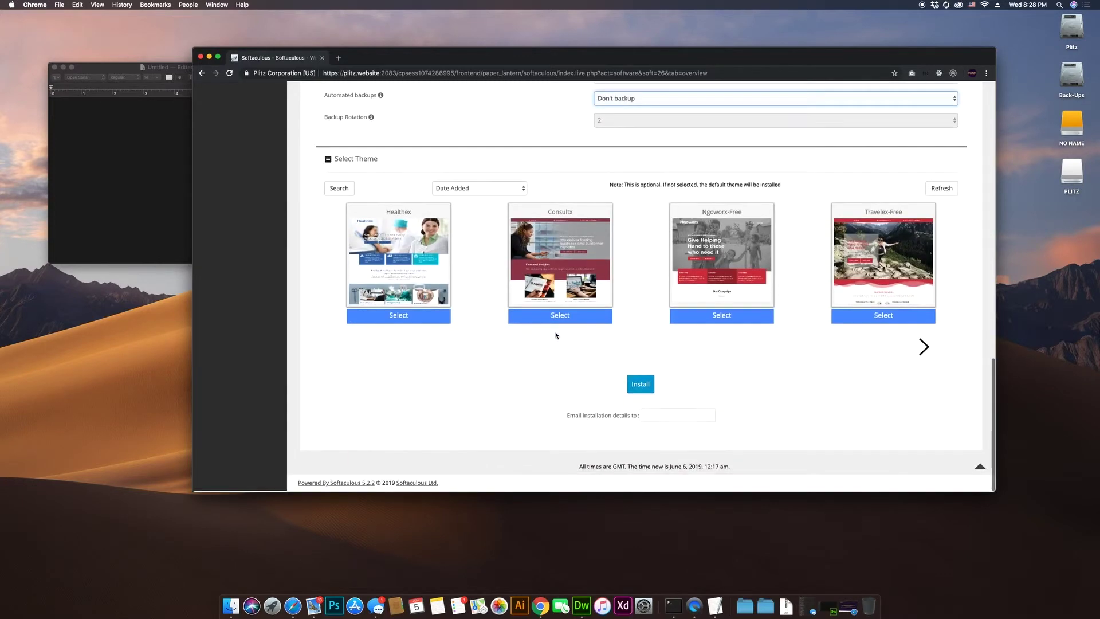
{"action": "left_click", "coordinate": [651, 387]}
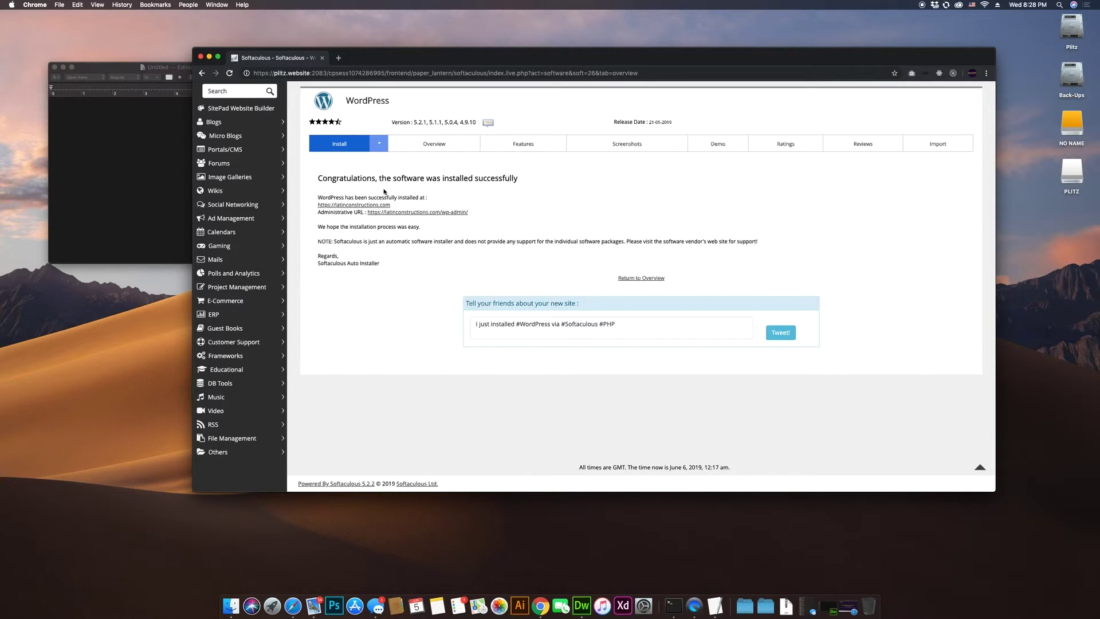
Step: Open latinconstructions.com in a new tab and scroll through its Hello world! front page
{"action": "left_click", "coordinate": [348, 205]}
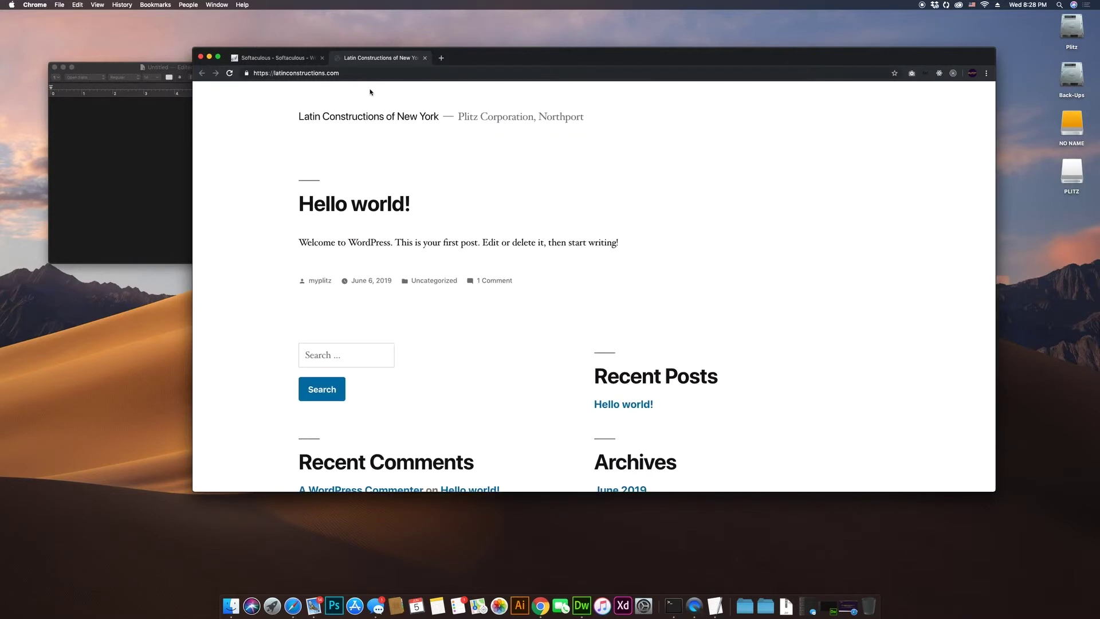
{"action": "scroll", "coordinate": [398, 197], "scroll_direction": "down", "scroll_amount": 4}
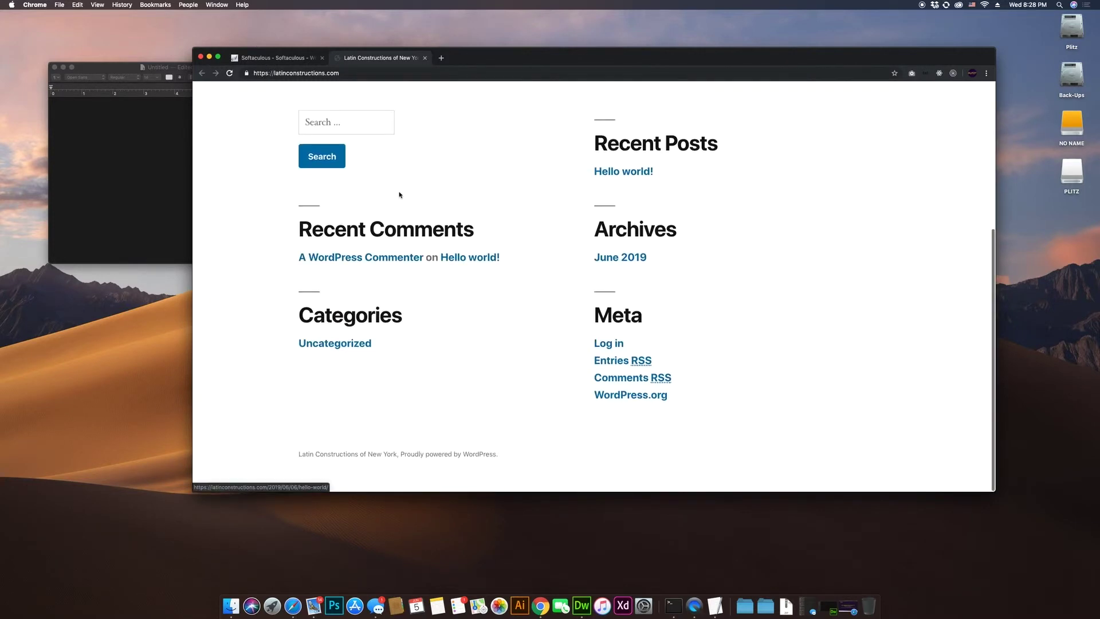
{"action": "scroll", "coordinate": [400, 195], "scroll_direction": "up", "scroll_amount": 3}
{"action": "scroll", "coordinate": [399, 196], "scroll_direction": "up", "scroll_amount": 2}
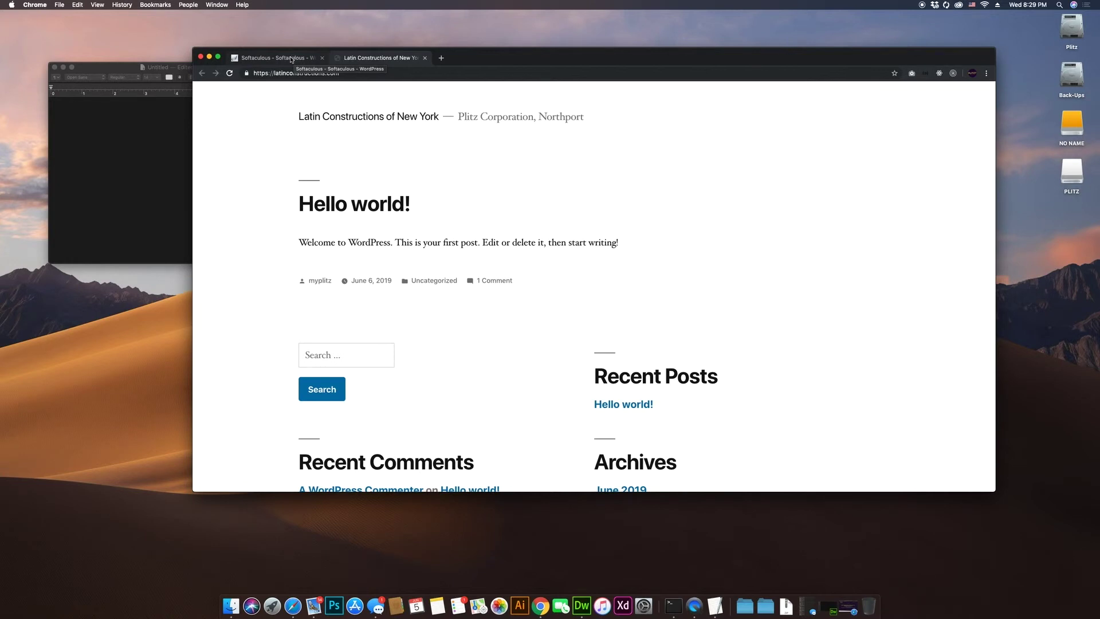
Step: Open the site's wp-admin dashboard from the Administrative URL on the Softaculous success page
{"action": "left_click", "coordinate": [294, 59]}
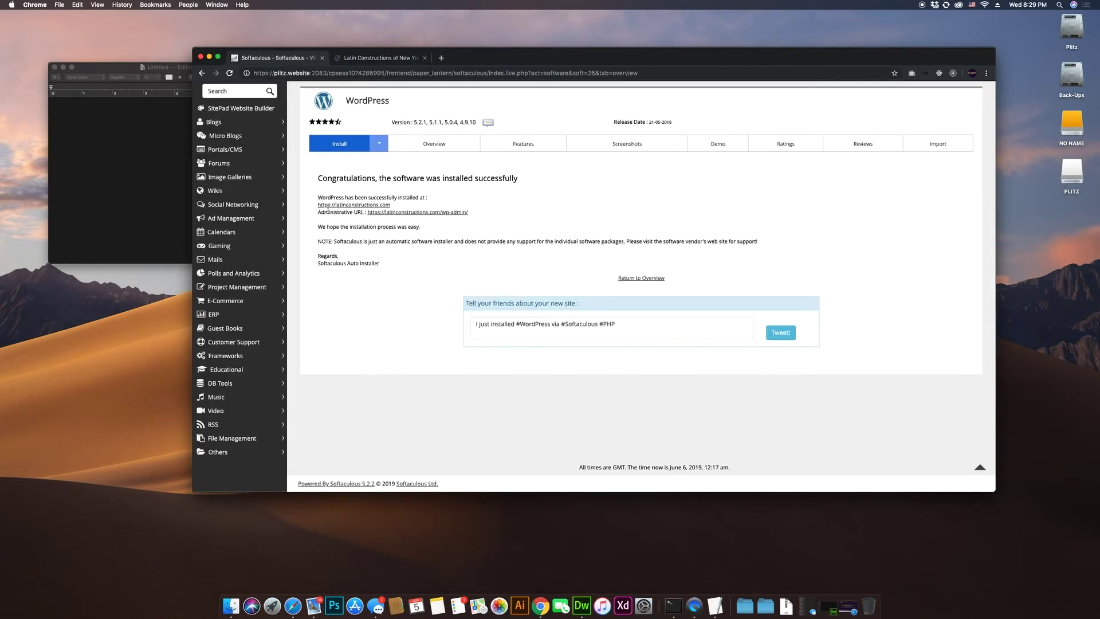
{"action": "left_click_drag", "start_coordinate": [319, 213], "coordinate": [367, 213]}
{"action": "left_click", "coordinate": [365, 212]}
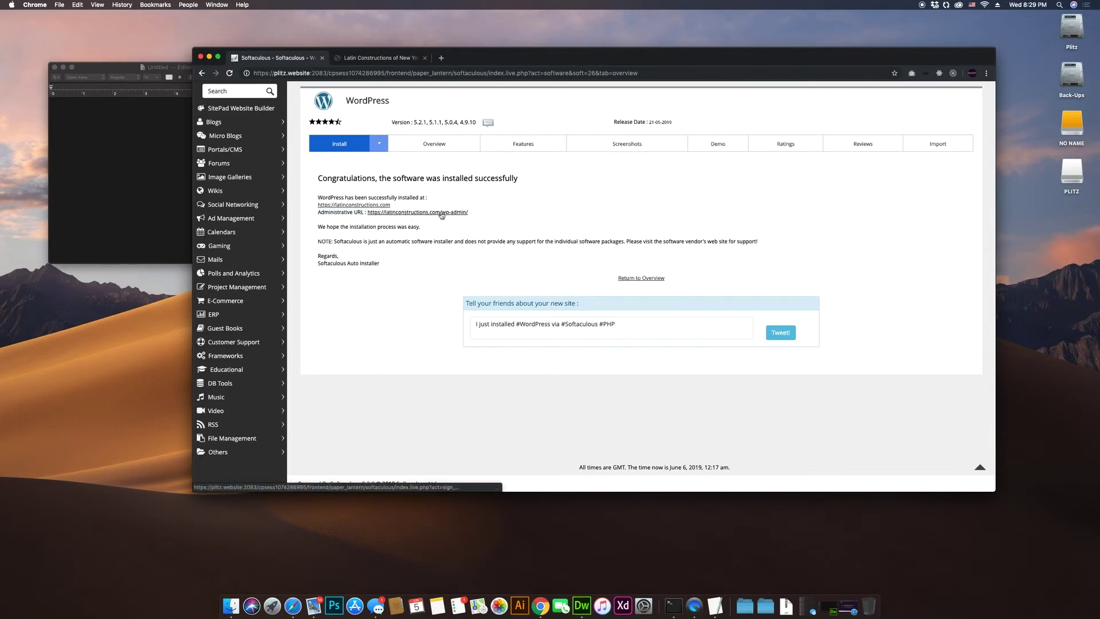
{"action": "left_click", "coordinate": [435, 213]}
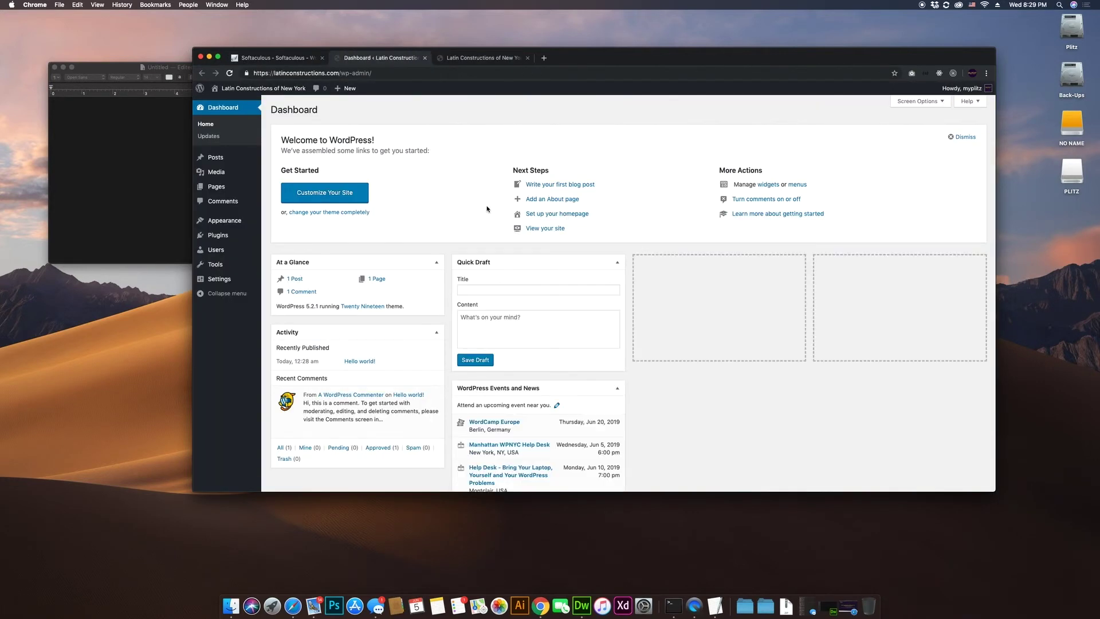
Step: Drag Events and News into the third dashboard column and Activity into the fourth
{"action": "left_click_drag", "start_coordinate": [571, 390], "coordinate": [720, 321]}
{"action": "left_click_drag", "start_coordinate": [391, 334], "coordinate": [951, 275]}
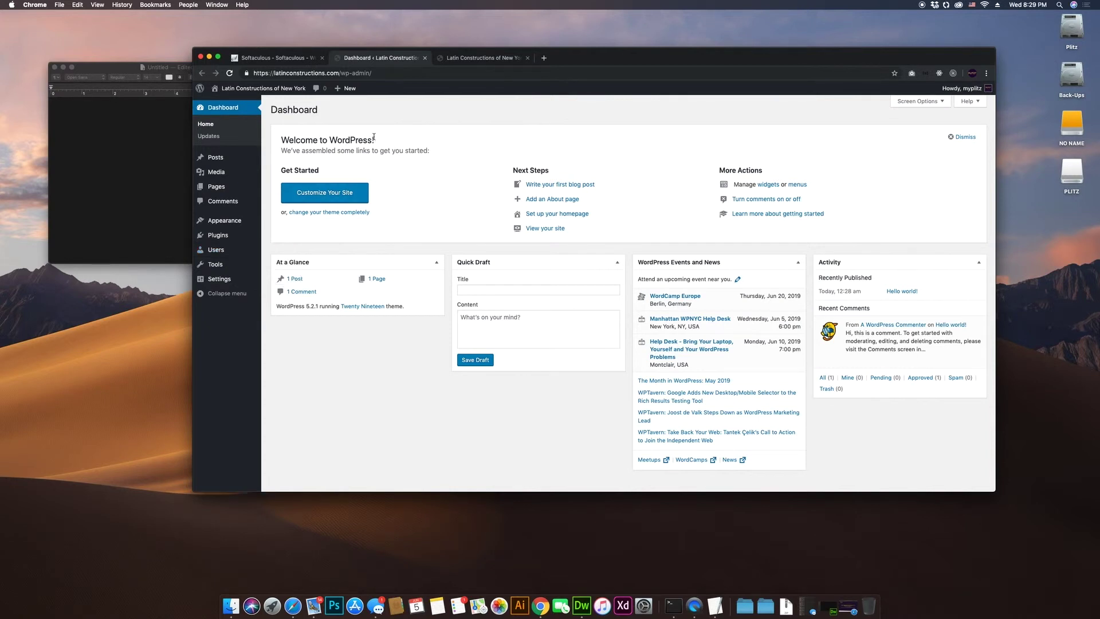
{"action": "mouse_move", "coordinate": [229, 190]}
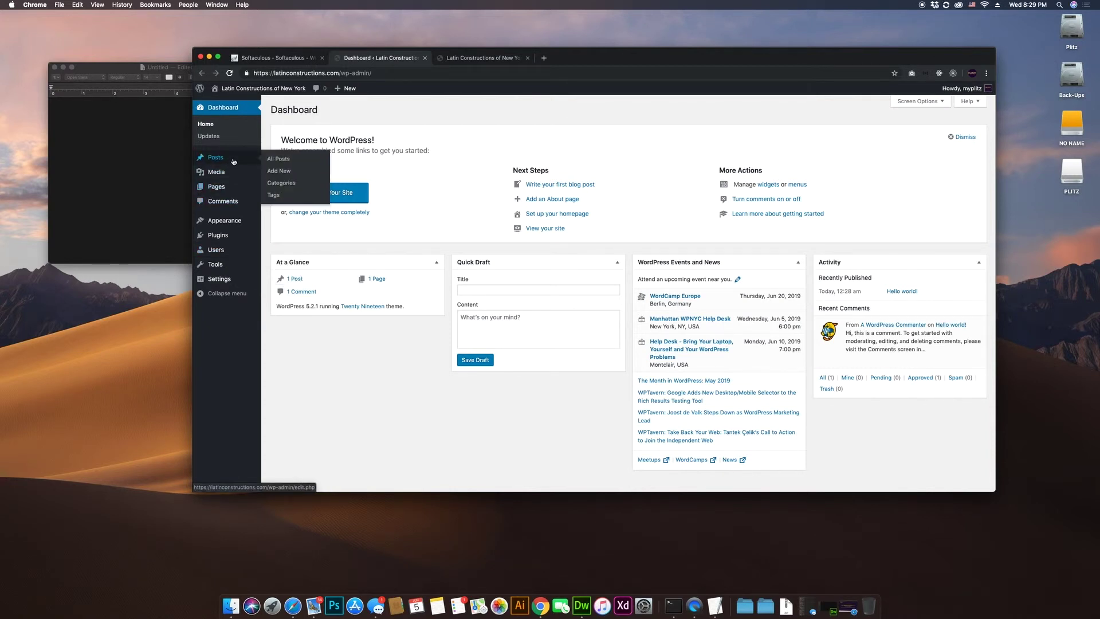
{"action": "mouse_move", "coordinate": [235, 240]}
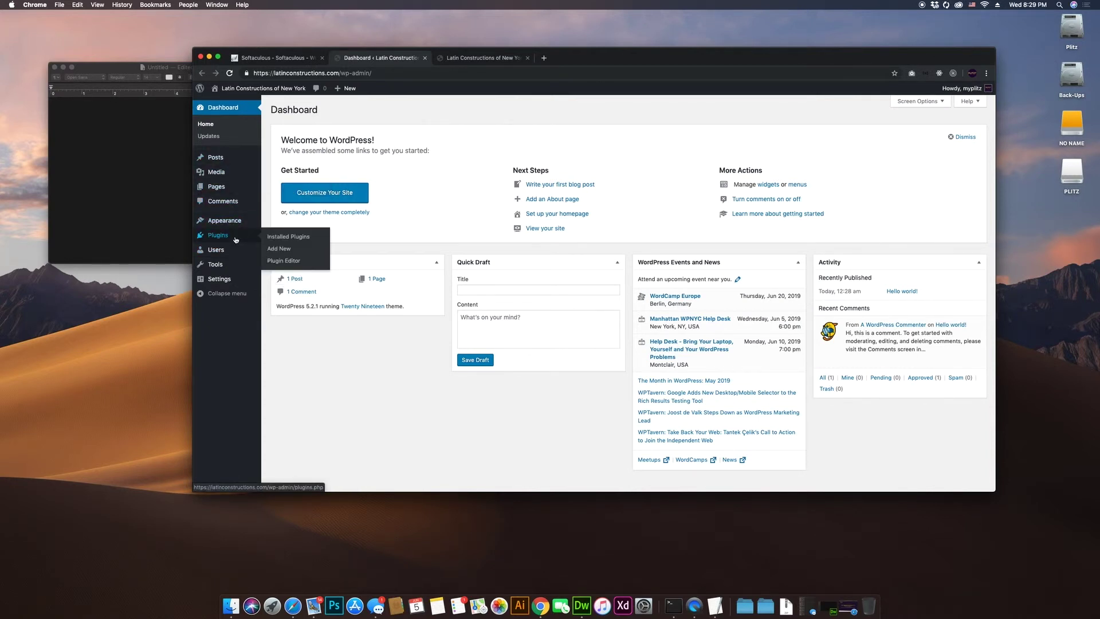
{"action": "mouse_move", "coordinate": [245, 151]}
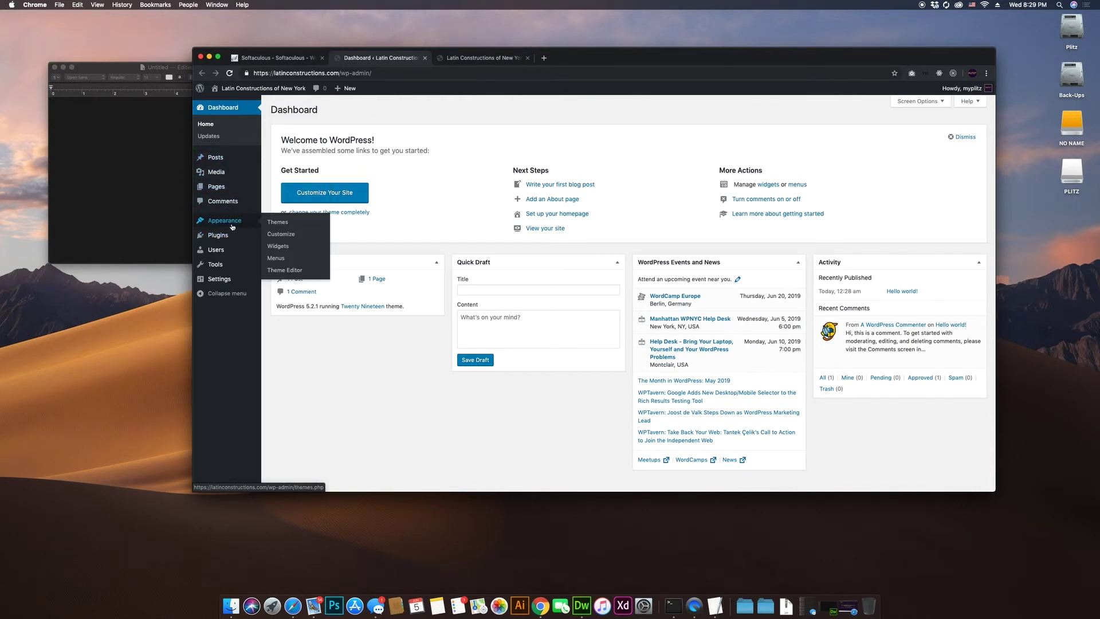
{"action": "mouse_move", "coordinate": [230, 278]}
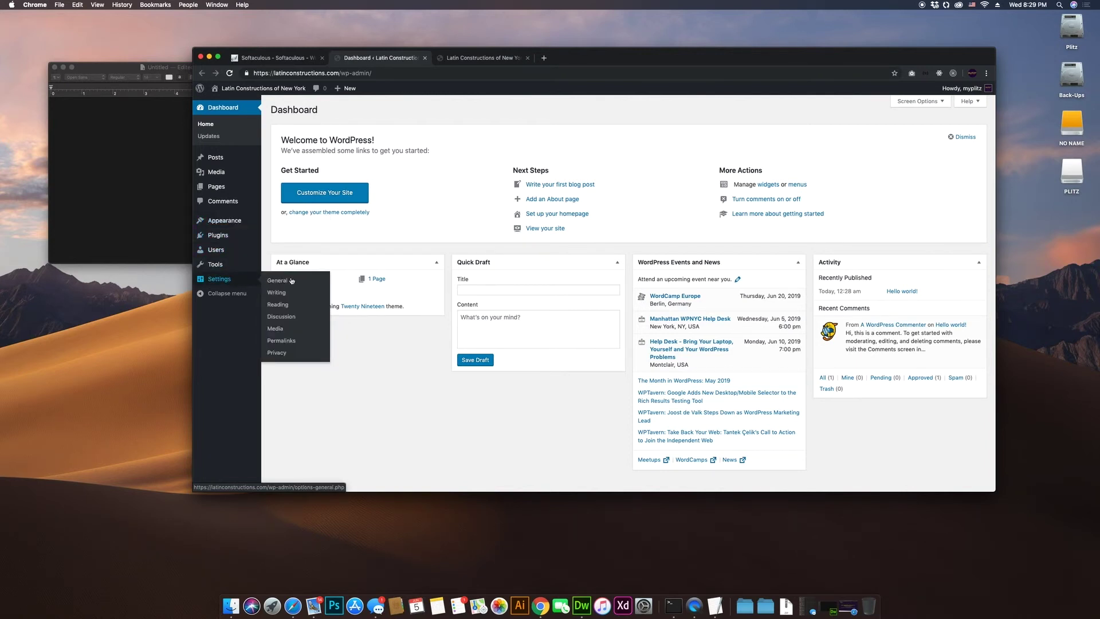
Step: Compare the live site, the installer success page and the WordPress admin dashboard tabs
{"action": "left_click", "coordinate": [484, 59]}
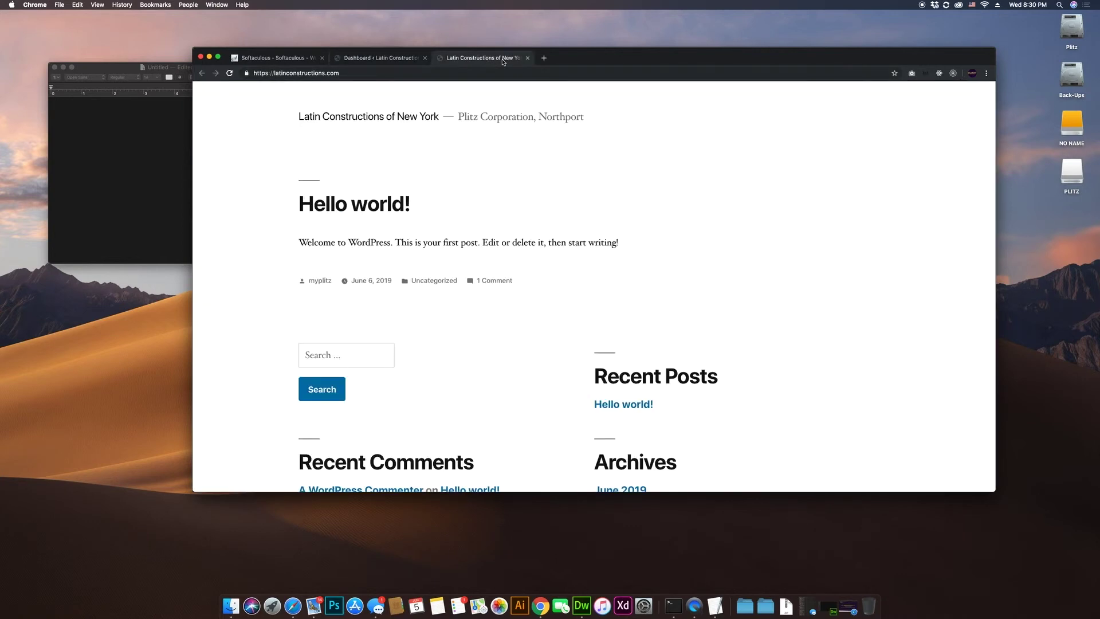
{"action": "left_click", "coordinate": [273, 58]}
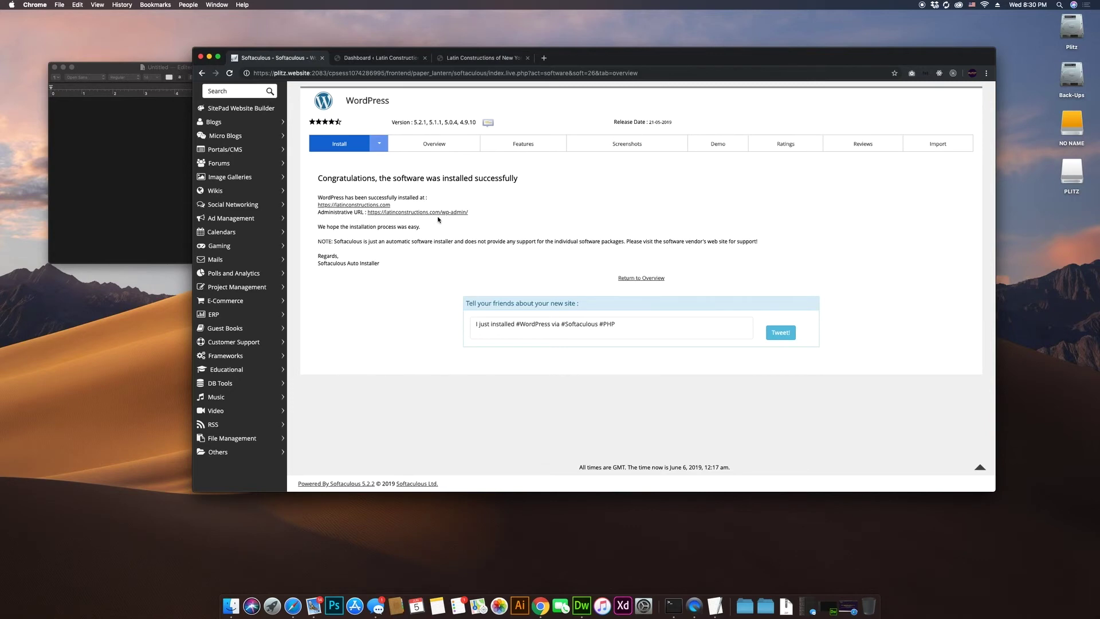
{"action": "left_click", "coordinate": [394, 58]}
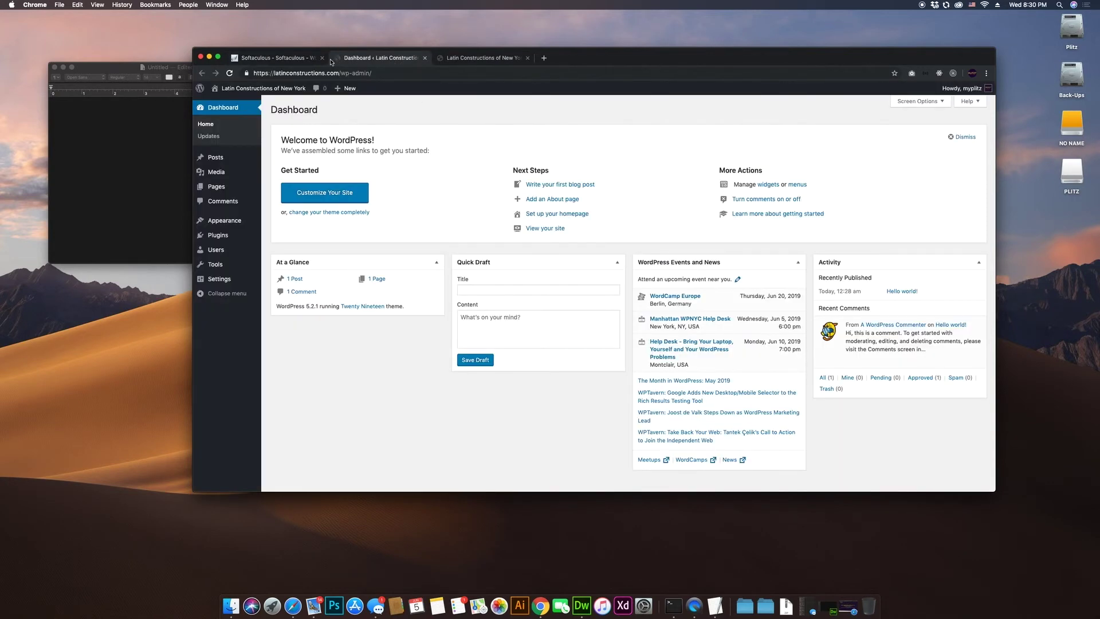
{"action": "left_click", "coordinate": [301, 59]}
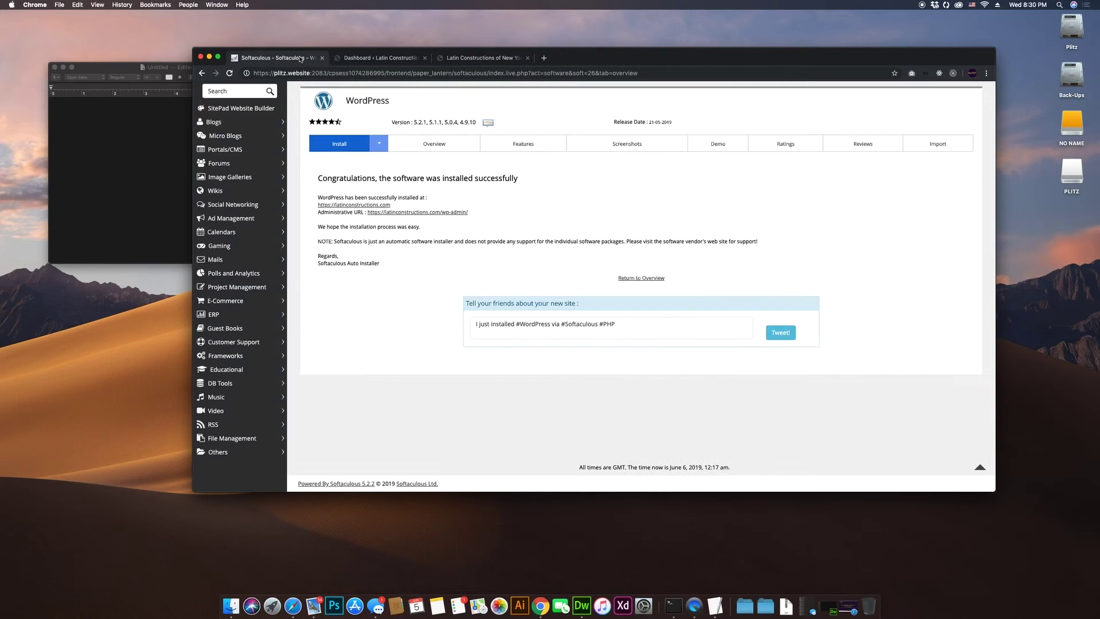
{"action": "left_click", "coordinate": [376, 60]}
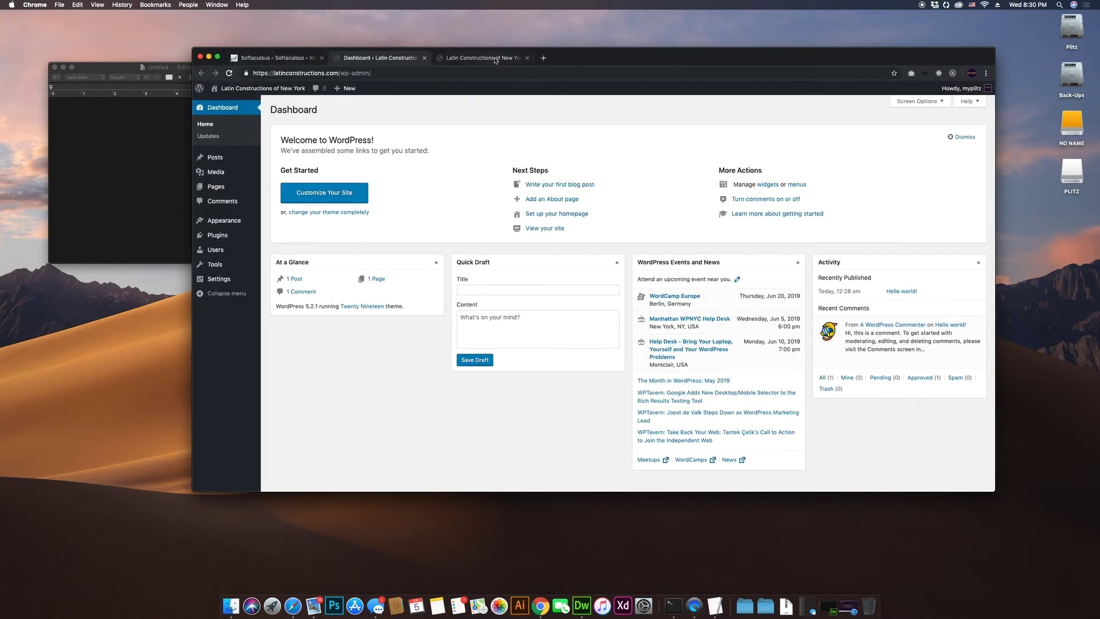
Step: Log out of the WordPress admin and return to the Latin Constructions of New York home page
{"action": "mouse_move", "coordinate": [963, 89]}
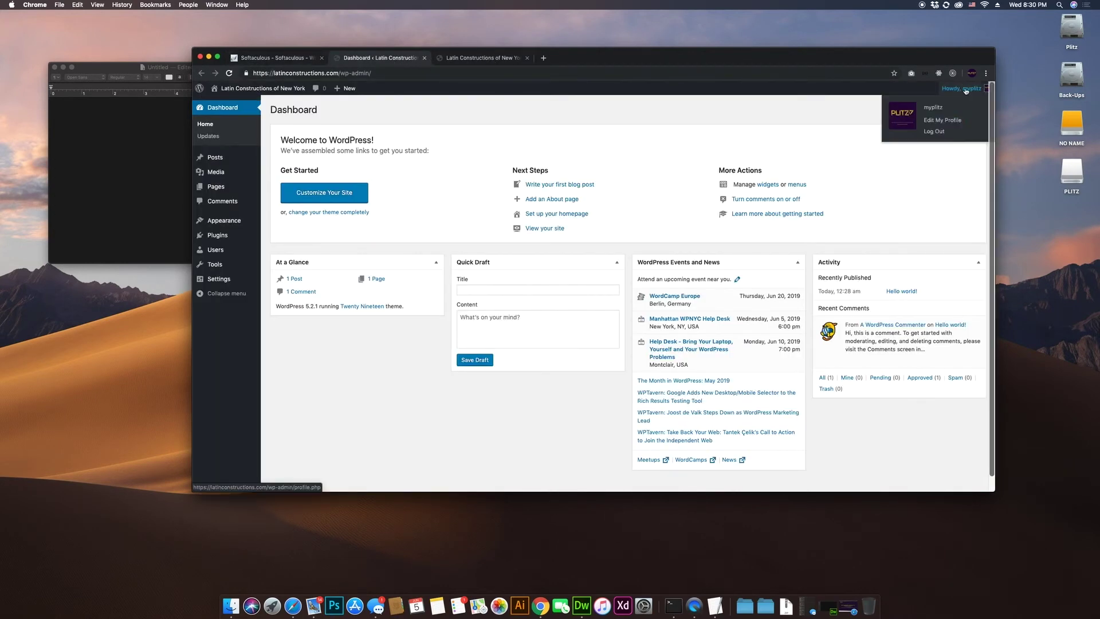
{"action": "left_click", "coordinate": [945, 137]}
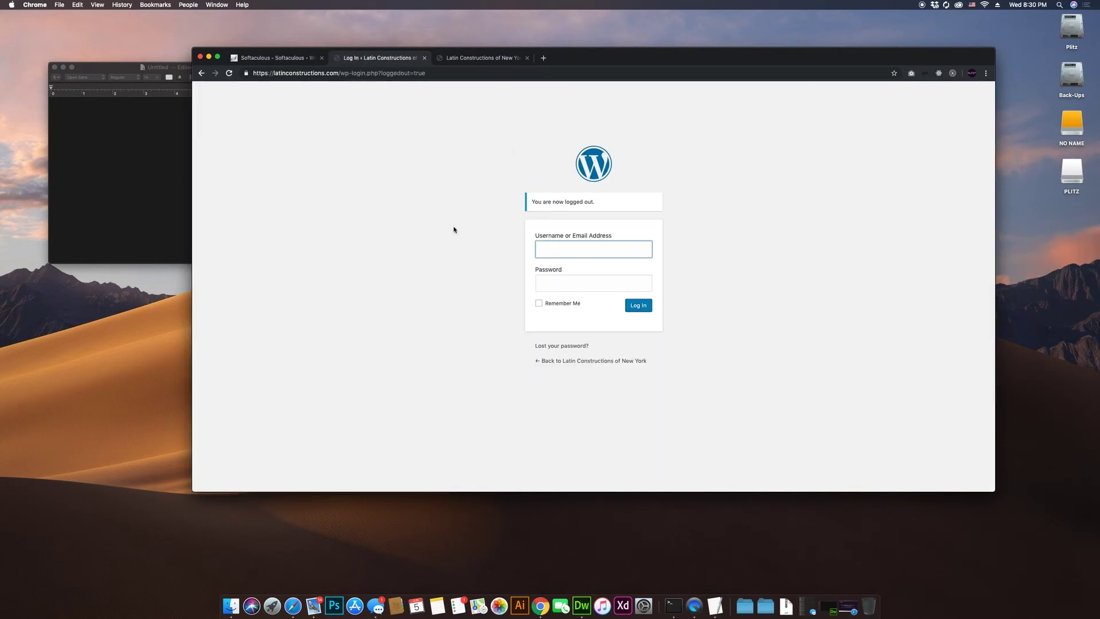
{"action": "left_click", "coordinate": [610, 362]}
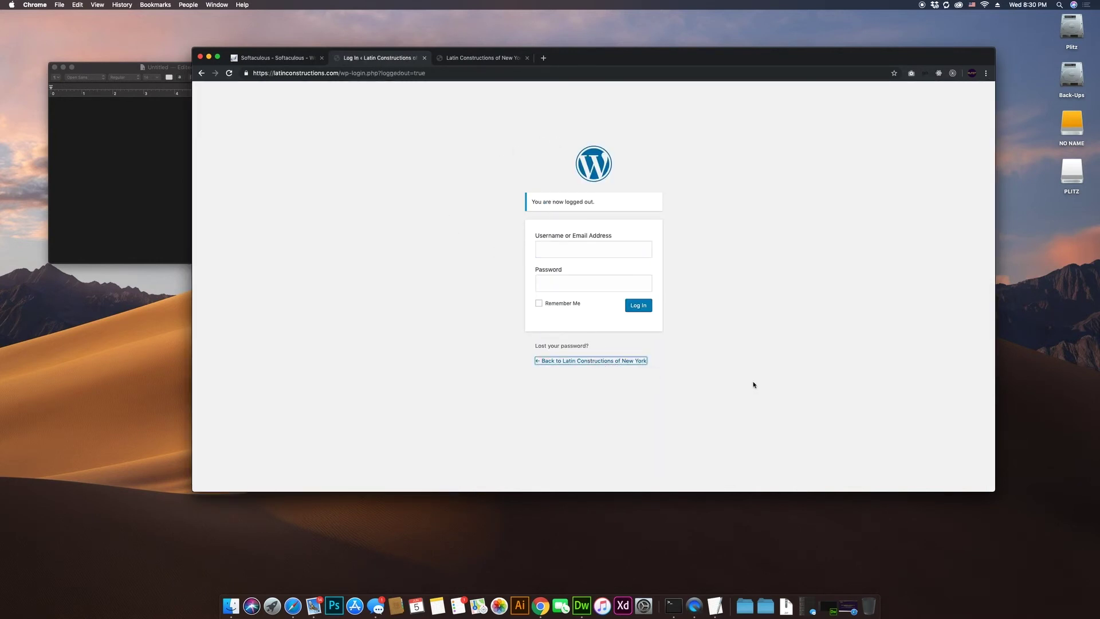
{"action": "left_click", "coordinate": [610, 361]}
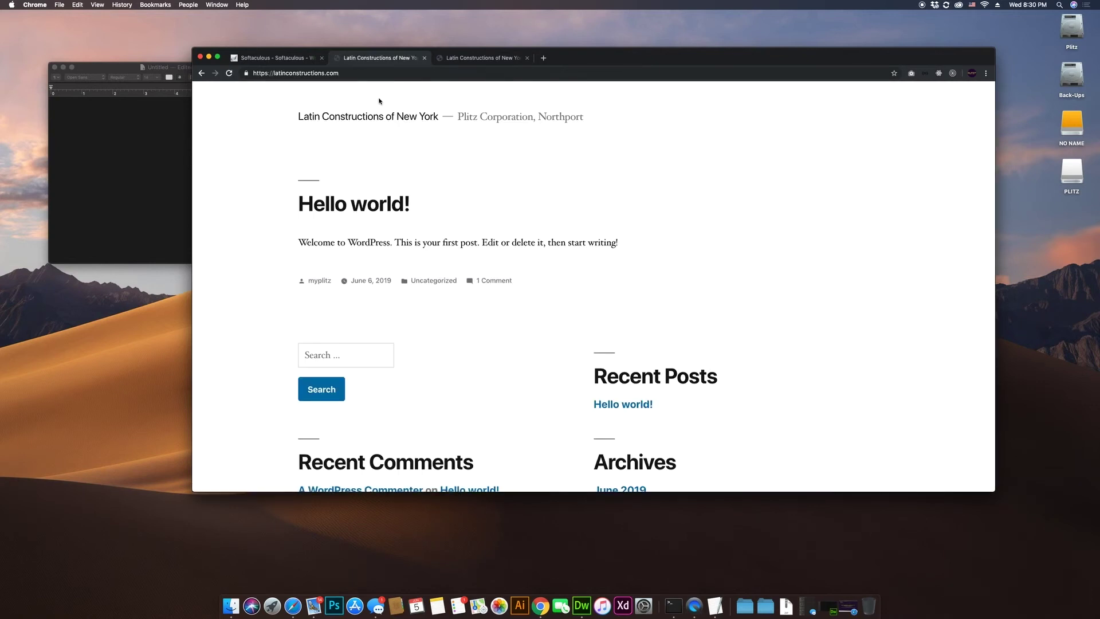
Step: Append /wp-admin to the site address to reach the admin login page
{"action": "left_click", "coordinate": [377, 74]}
{"action": "left_click", "coordinate": [402, 75]}
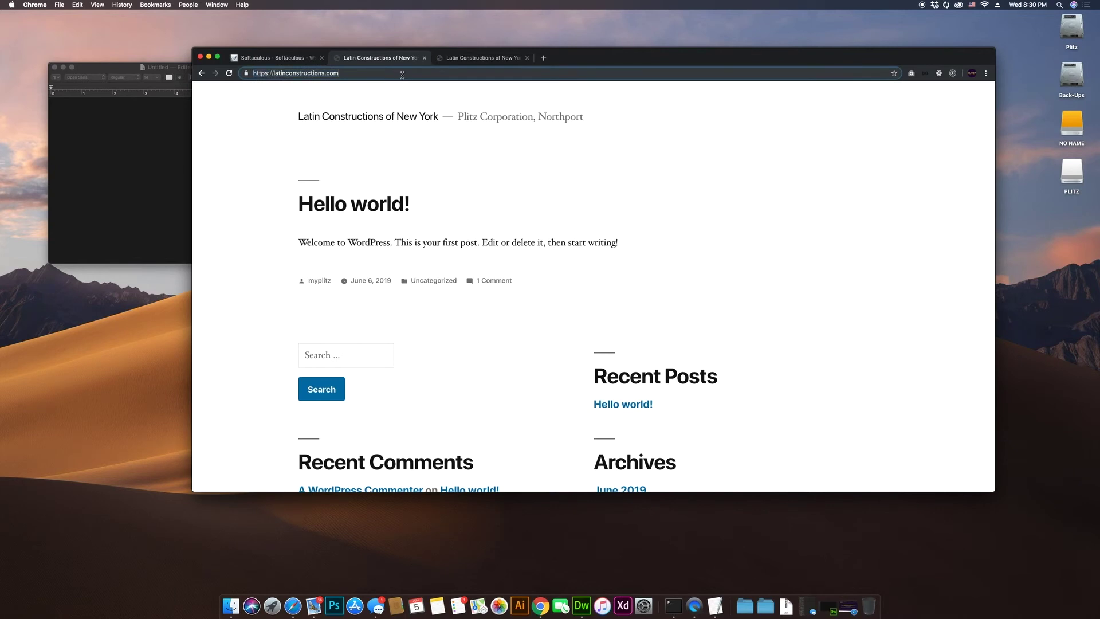
{"action": "type", "text": "/wp"}
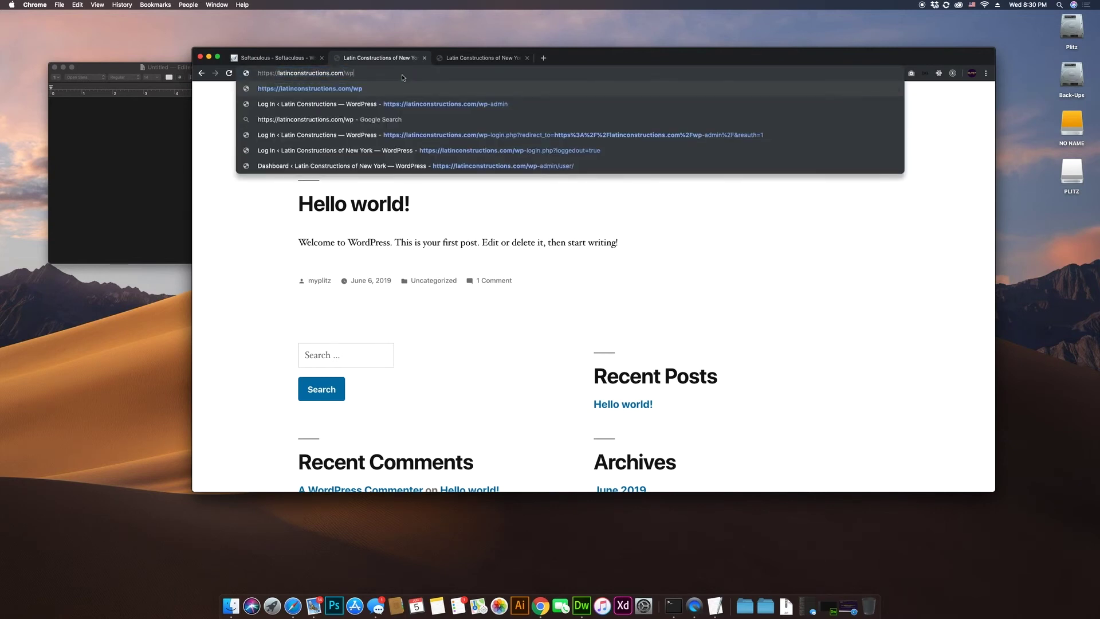
{"action": "type", "text": "="}
{"action": "key", "text": "BackSpace"}
{"action": "type", "text": "-admin"}
{"action": "key", "text": "Return"}
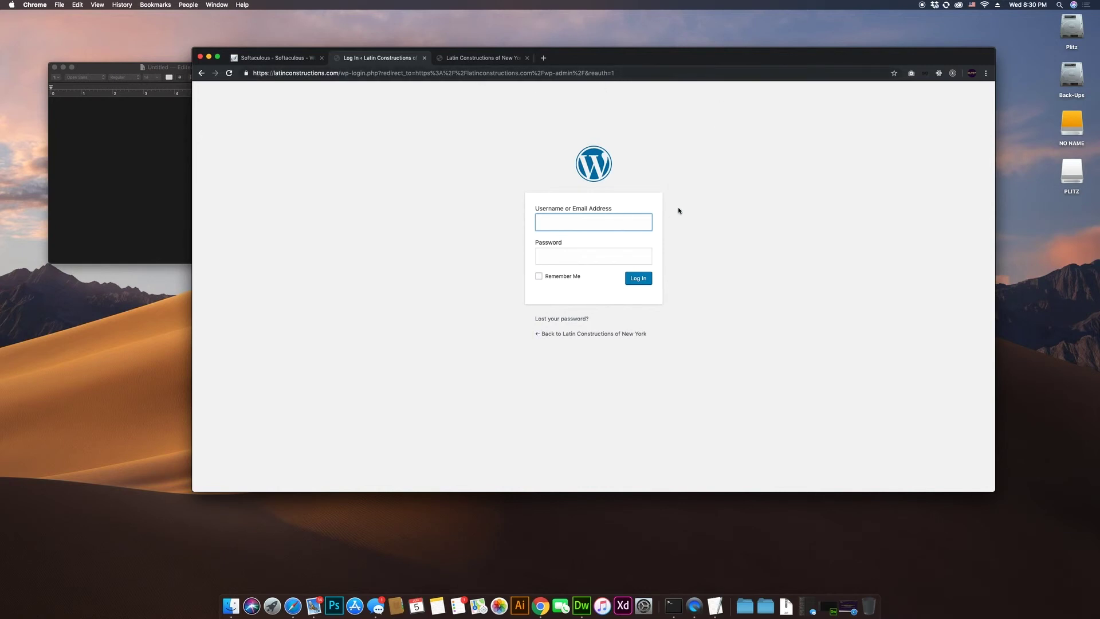
Step: Log in with the admin username and password, declining Chrome's offer to save the password
{"action": "type", "text": "myplitz"}
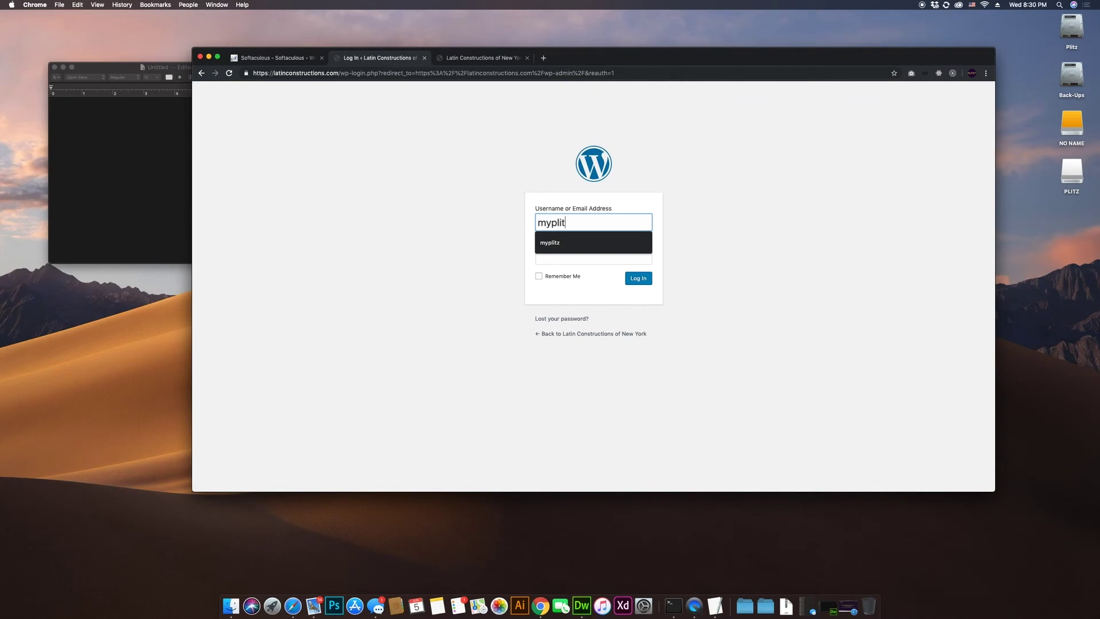
{"action": "key", "text": "Tab"}
{"action": "type", "text": "••••"}
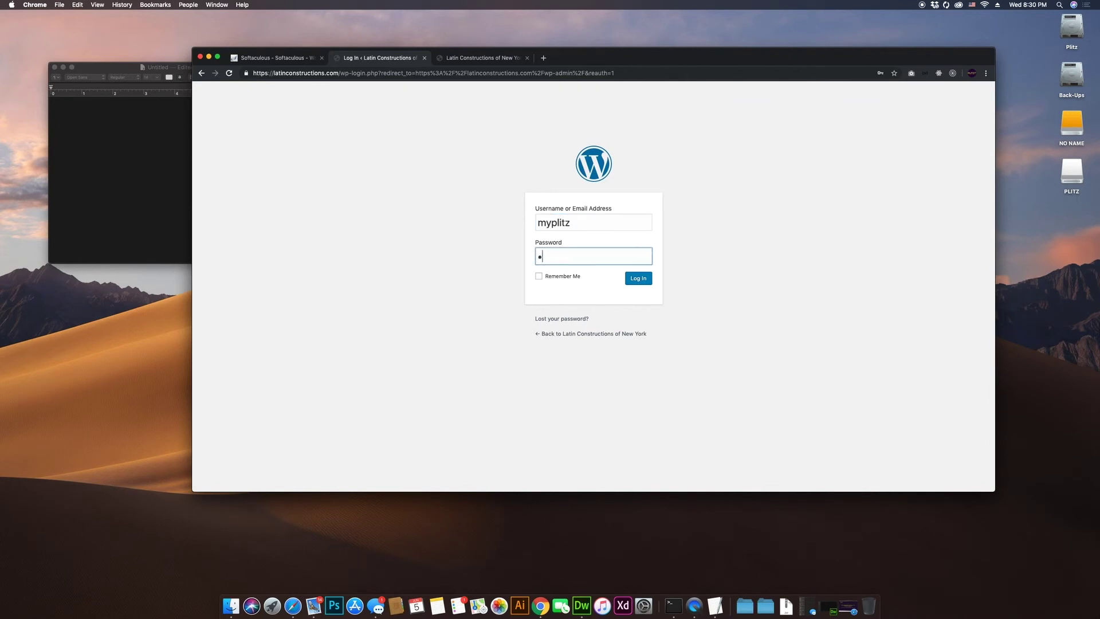
{"action": "type", "text": "••••••••"}
{"action": "key", "text": "Return"}
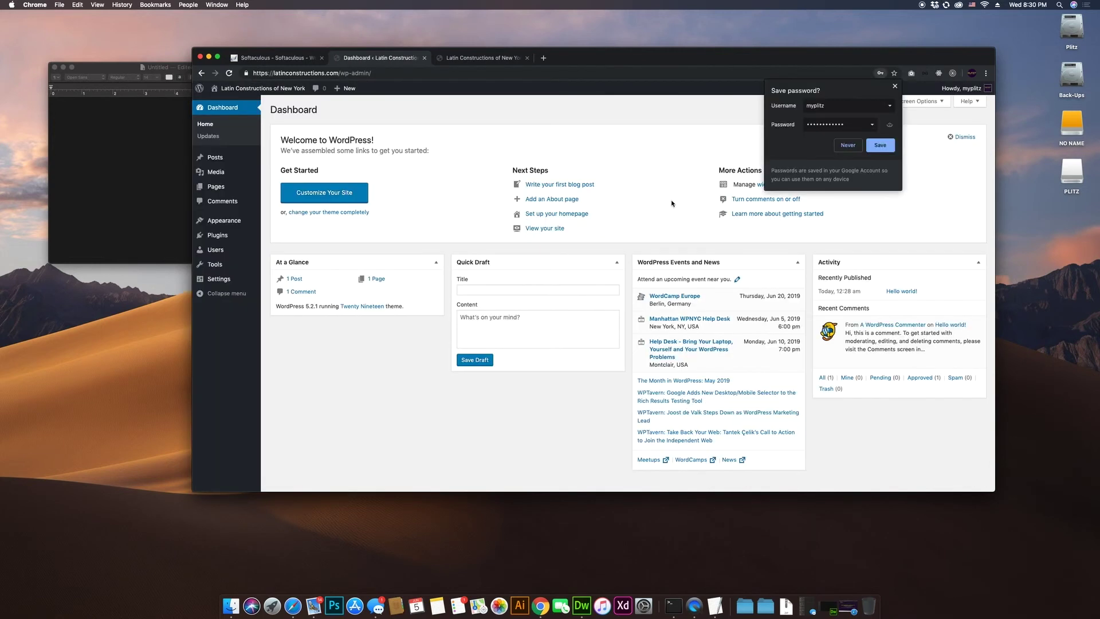
{"action": "left_click", "coordinate": [894, 87]}
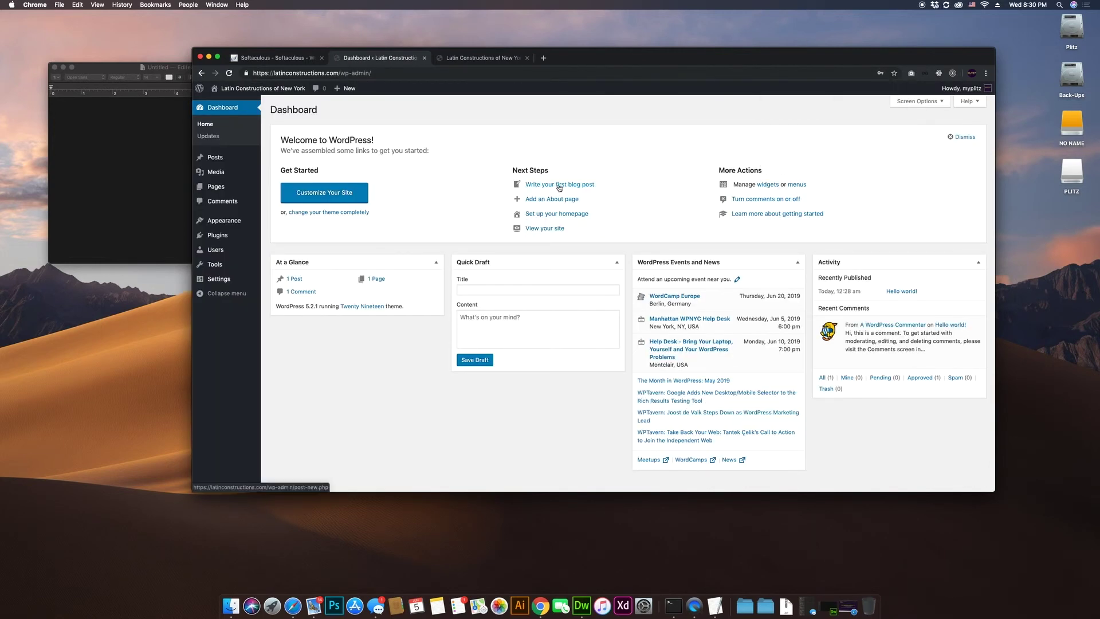
{"action": "scroll", "coordinate": [587, 229], "scroll_direction": "down", "scroll_amount": 1}
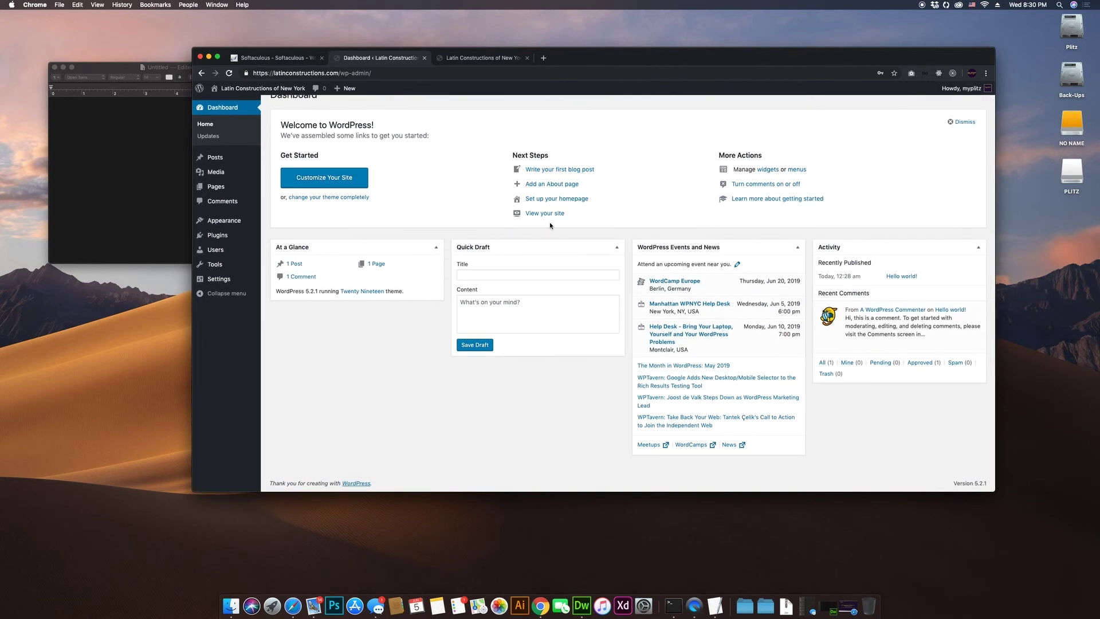
{"action": "scroll", "coordinate": [493, 245], "scroll_direction": "up", "scroll_amount": 1}
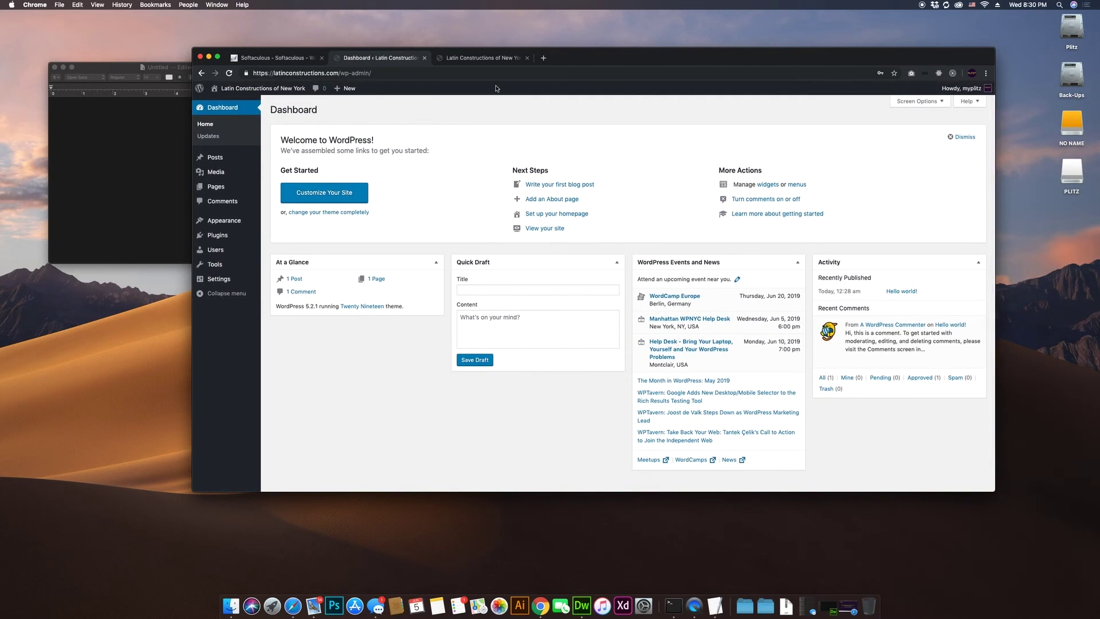
Step: Scroll through the live home page showing the Hello world! post
{"action": "left_click", "coordinate": [485, 58]}
{"action": "scroll", "coordinate": [546, 298], "scroll_direction": "down", "scroll_amount": 10}
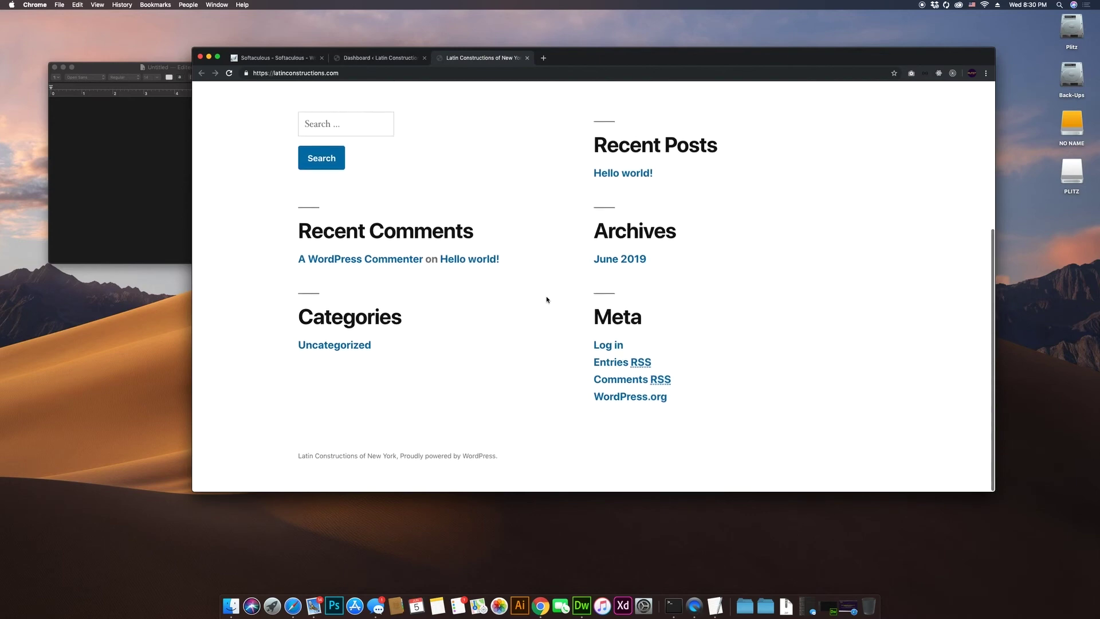
{"action": "scroll", "coordinate": [546, 299], "scroll_direction": "up", "scroll_amount": 5}
{"action": "scroll", "coordinate": [548, 300], "scroll_direction": "down", "scroll_amount": 3}
{"action": "scroll", "coordinate": [548, 301], "scroll_direction": "up", "scroll_amount": 3}
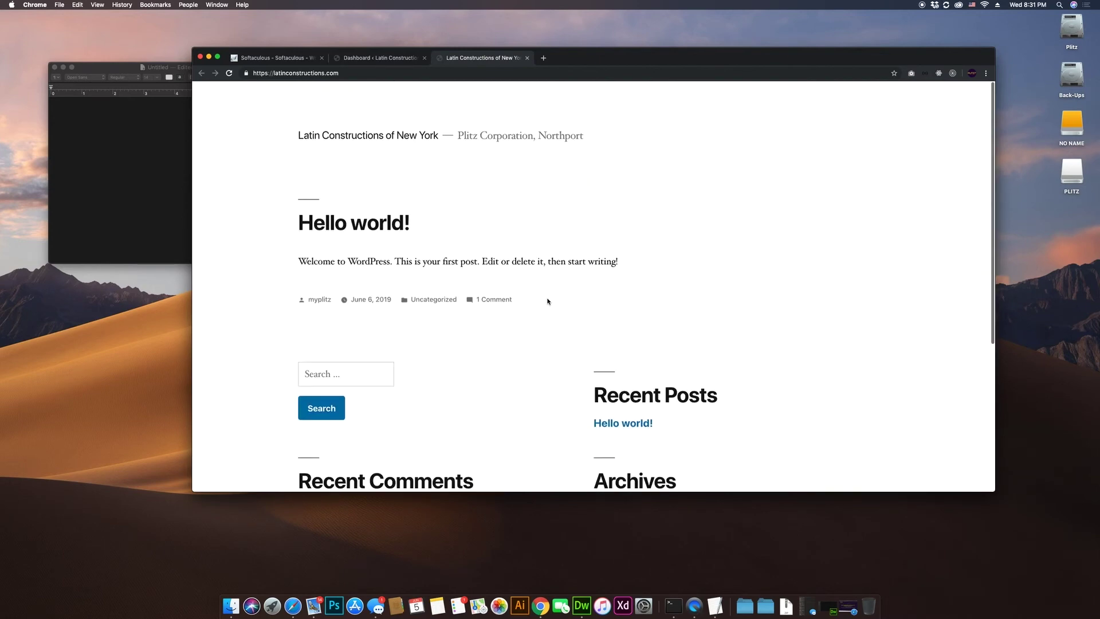
{"action": "scroll", "coordinate": [545, 295], "scroll_direction": "down", "scroll_amount": 1}
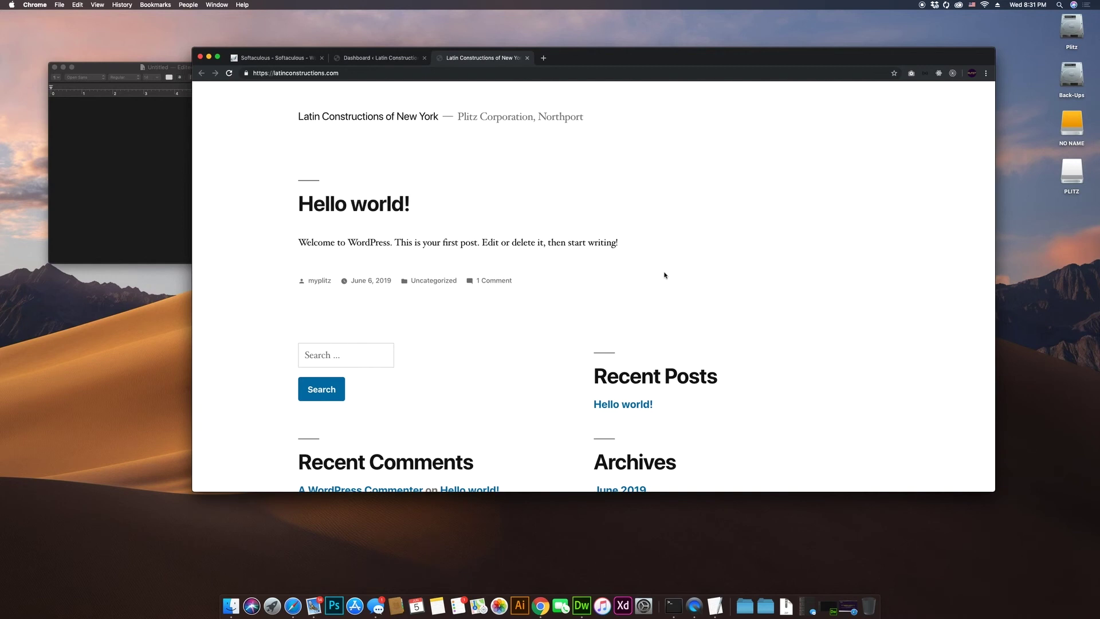
Step: From the admin dashboard, open Appearance > Themes
{"action": "left_click", "coordinate": [391, 58]}
{"action": "mouse_move", "coordinate": [232, 223]}
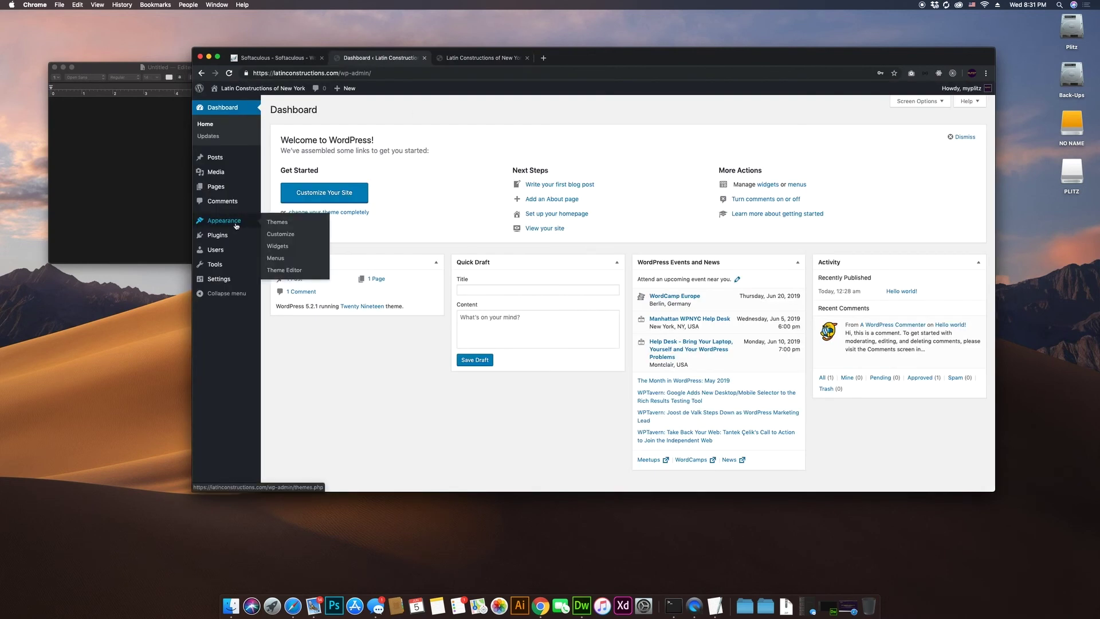
{"action": "left_click", "coordinate": [277, 223]}
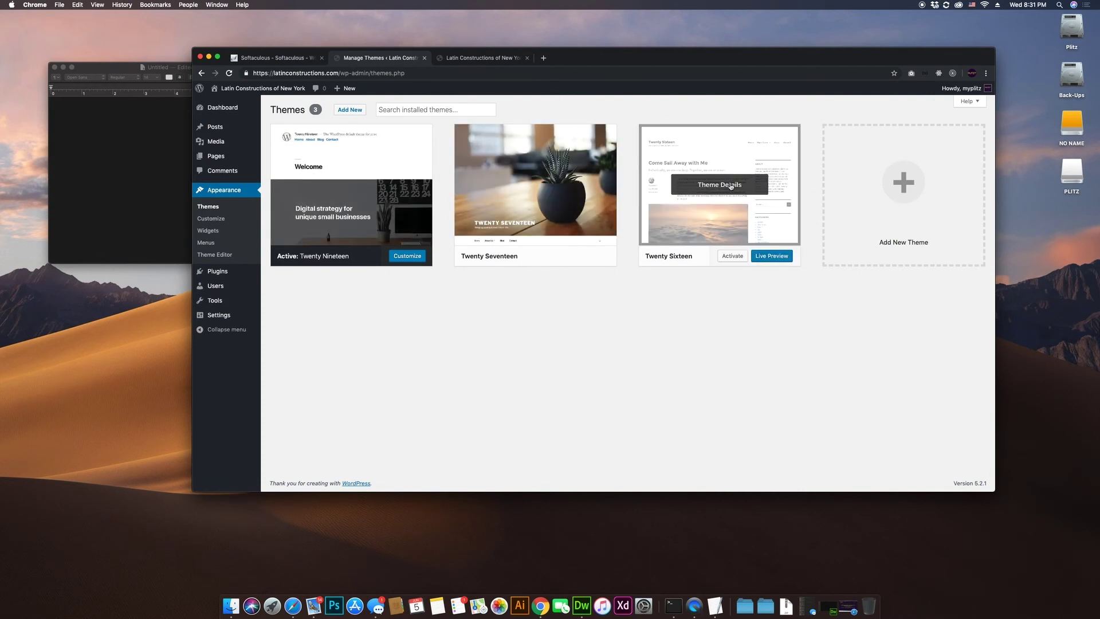
Step: Browse the Featured themes under Add New, including Twenty Nineteen, Elemento and Minimal Portfolio
{"action": "left_click", "coordinate": [350, 109]}
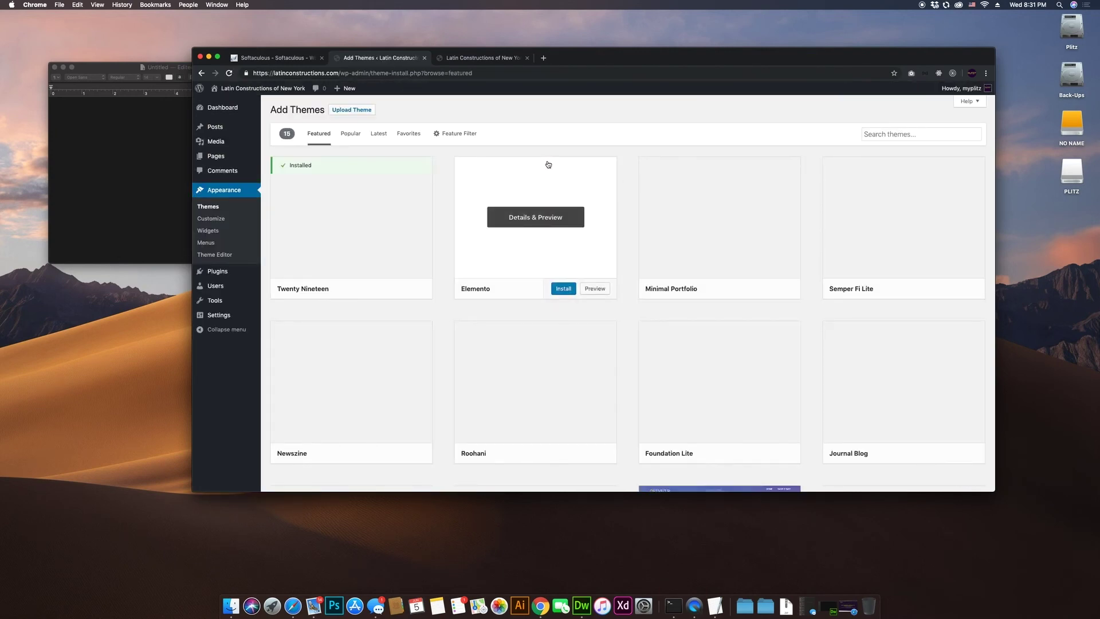
{"action": "scroll", "coordinate": [654, 297], "scroll_direction": "down", "scroll_amount": 6}
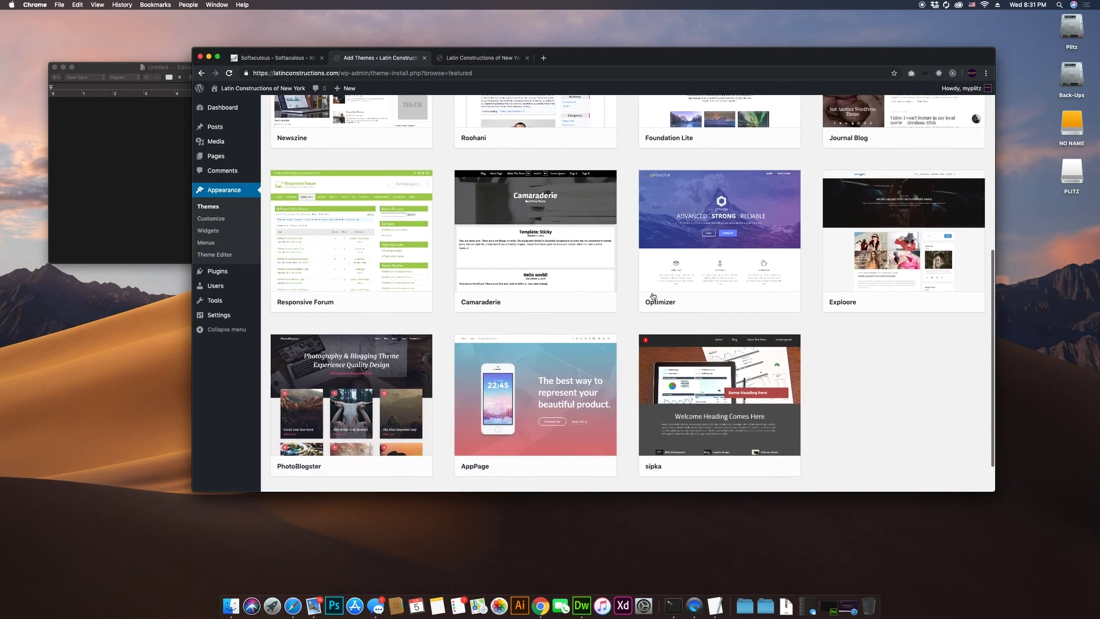
{"action": "scroll", "coordinate": [653, 295], "scroll_direction": "down", "scroll_amount": 3}
{"action": "scroll", "coordinate": [604, 274], "scroll_direction": "up", "scroll_amount": 10}
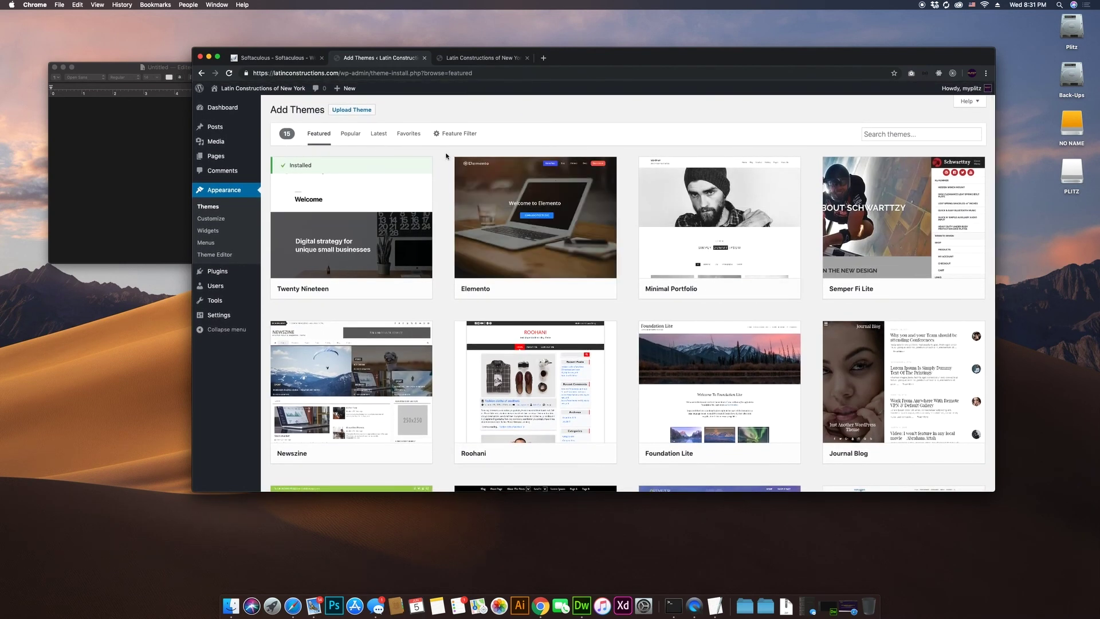
{"action": "scroll", "coordinate": [752, 391], "scroll_direction": "down", "scroll_amount": 3}
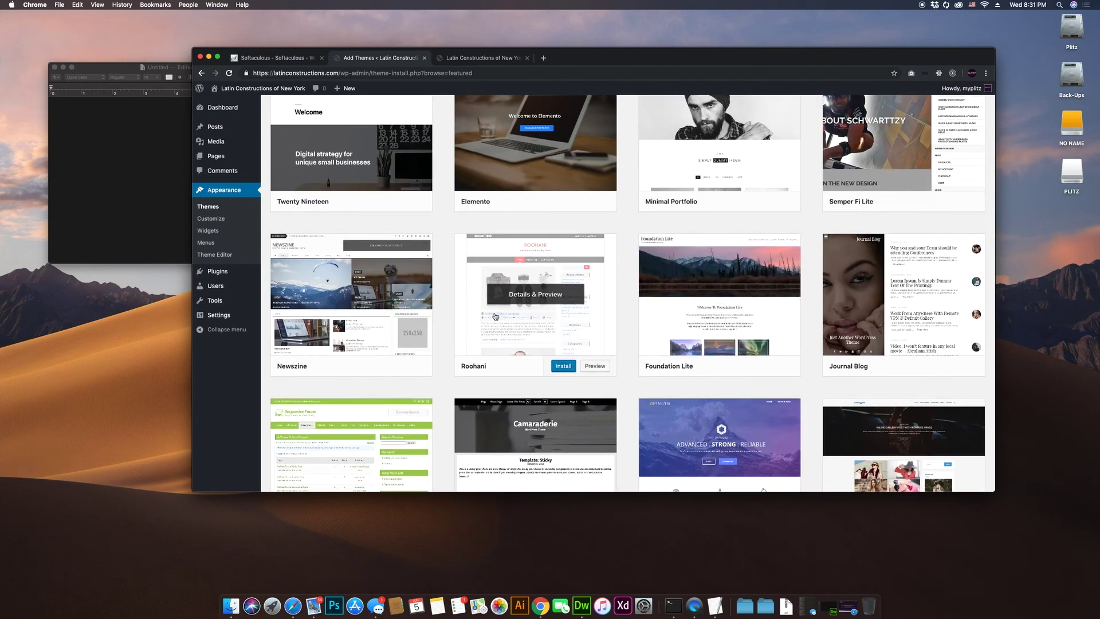
{"action": "scroll", "coordinate": [504, 313], "scroll_direction": "up", "scroll_amount": 3}
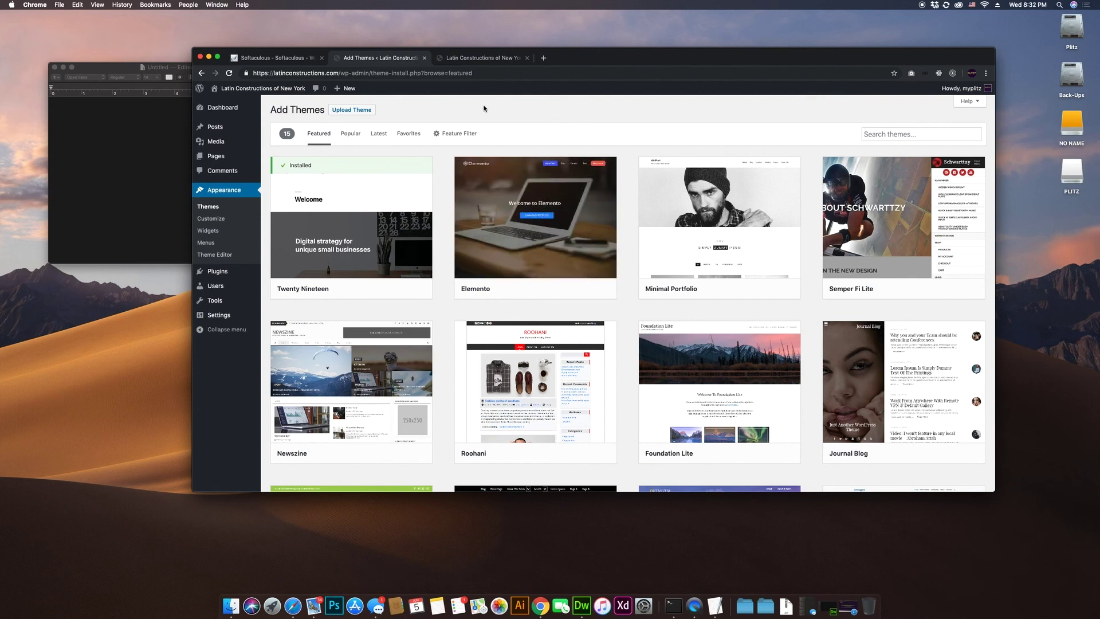
{"action": "mouse_move", "coordinate": [716, 230]}
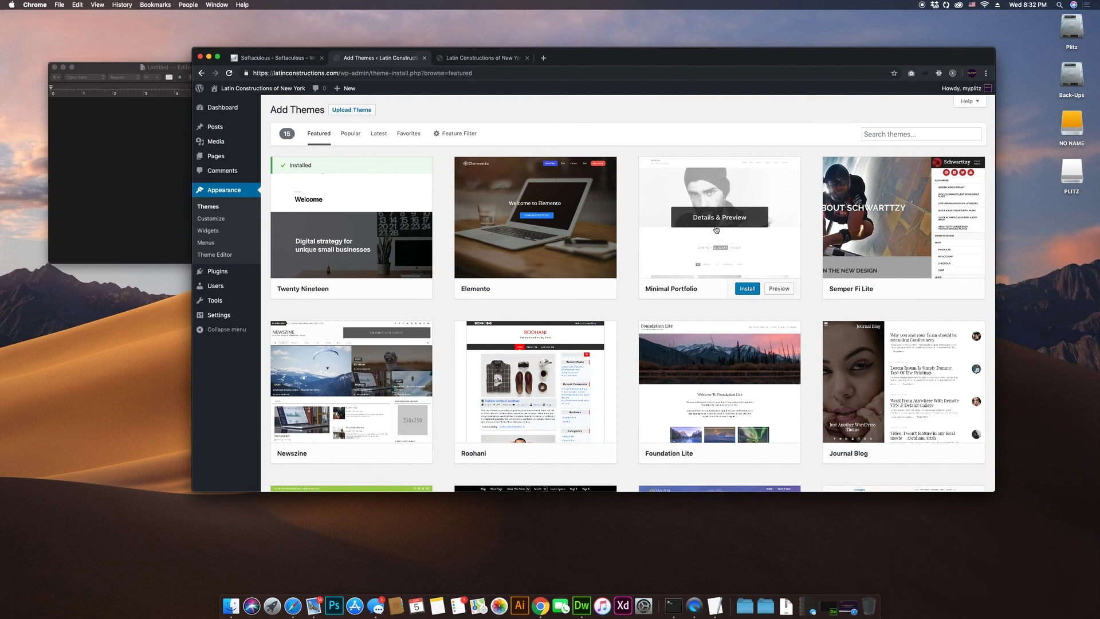